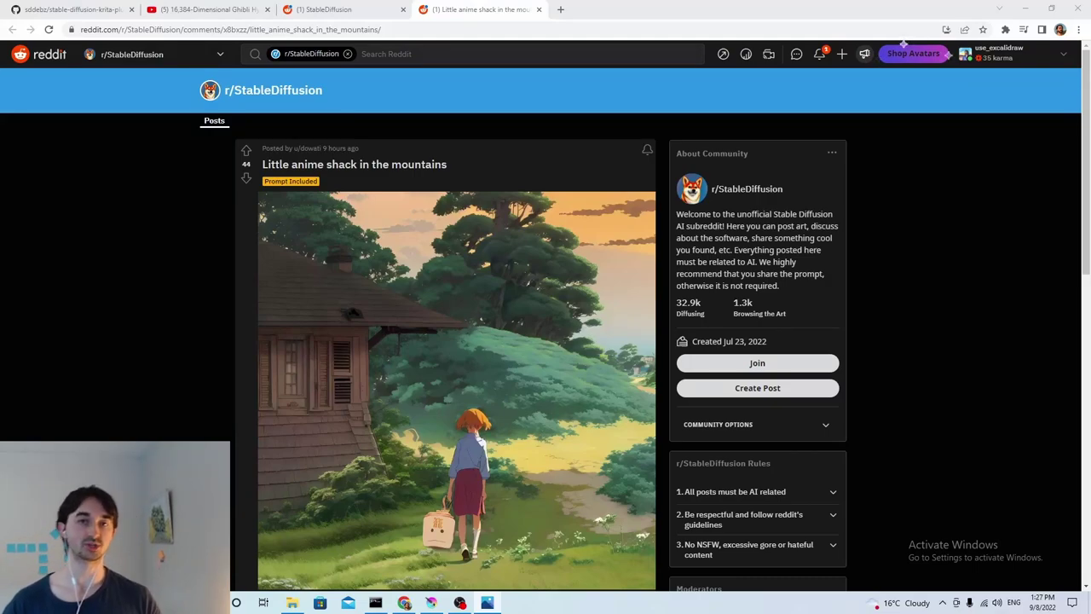
- Bring the generated image preview into view and start a new browser tab for krita.org
left_click_drag(1090, 77, 907, 112)
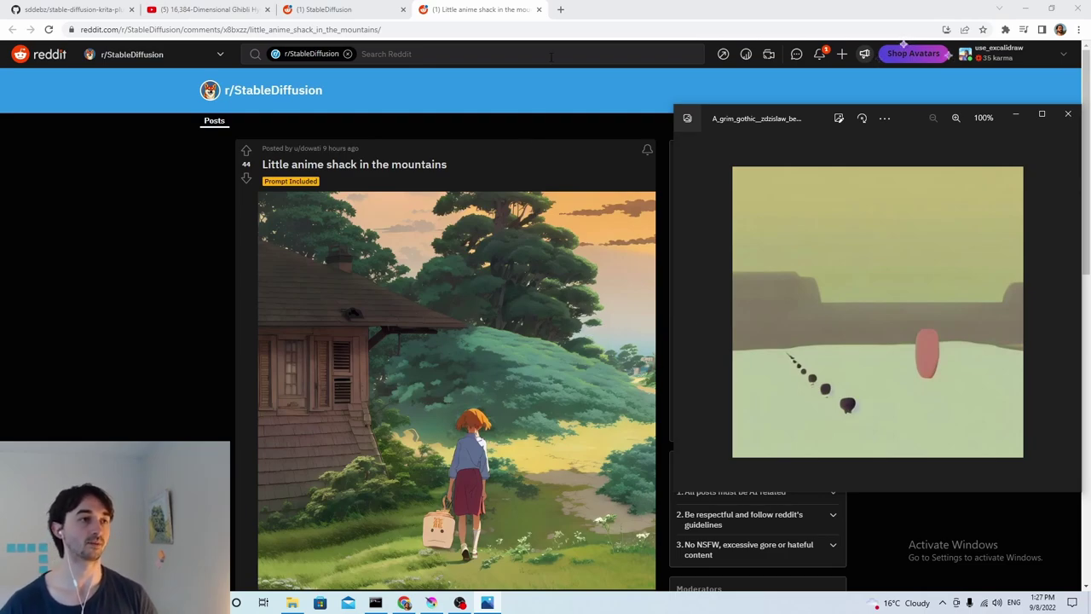
left_click(560, 9)
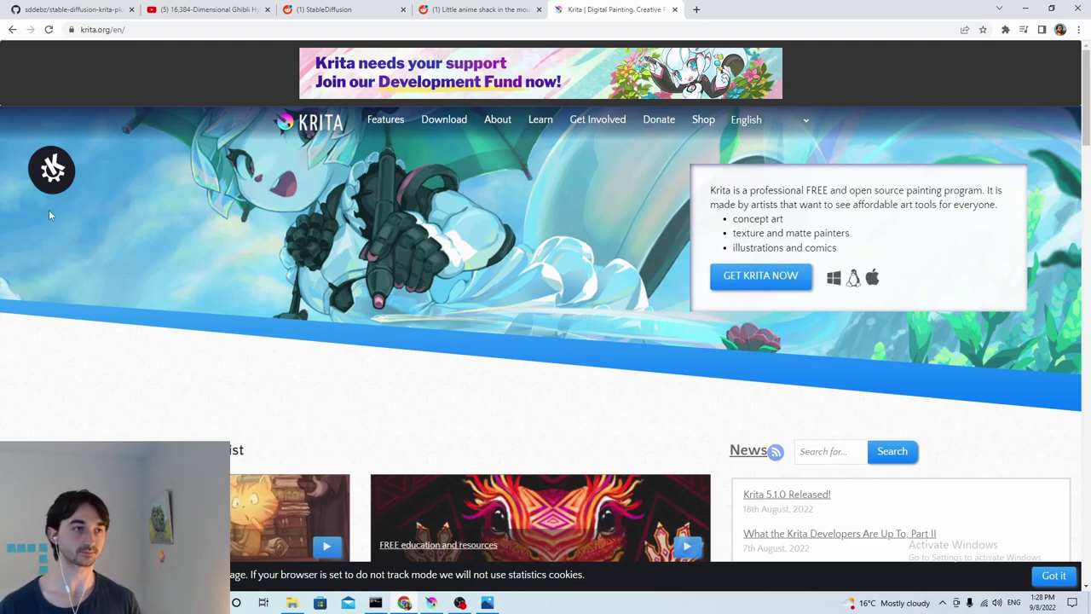
- Close the plugin's GitHub tab and the Krita website tab, then return to Krita
left_click(112, 12)
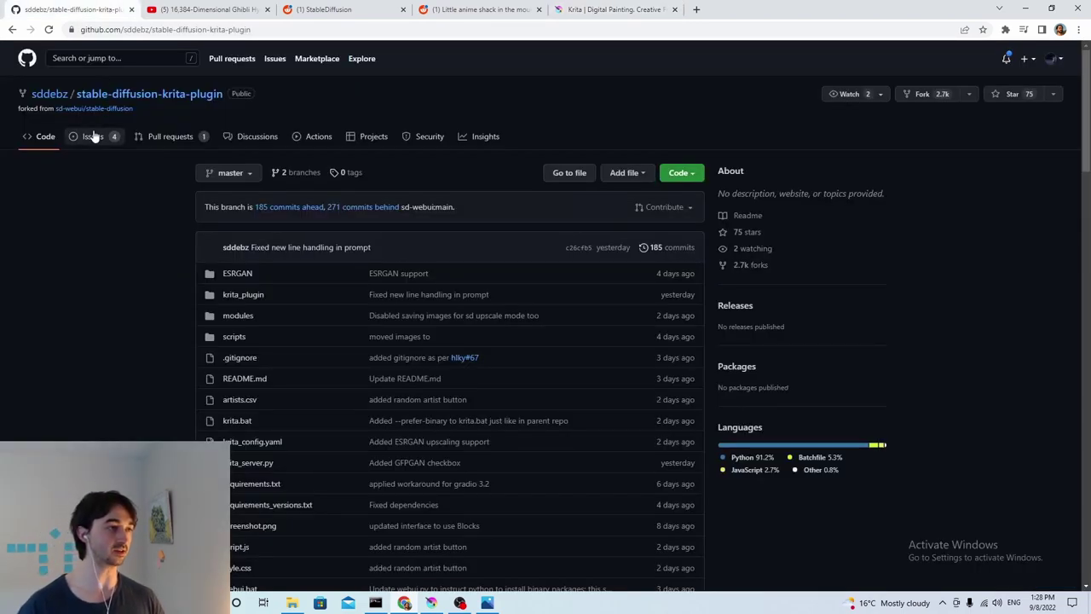
mouse_move(49, 97)
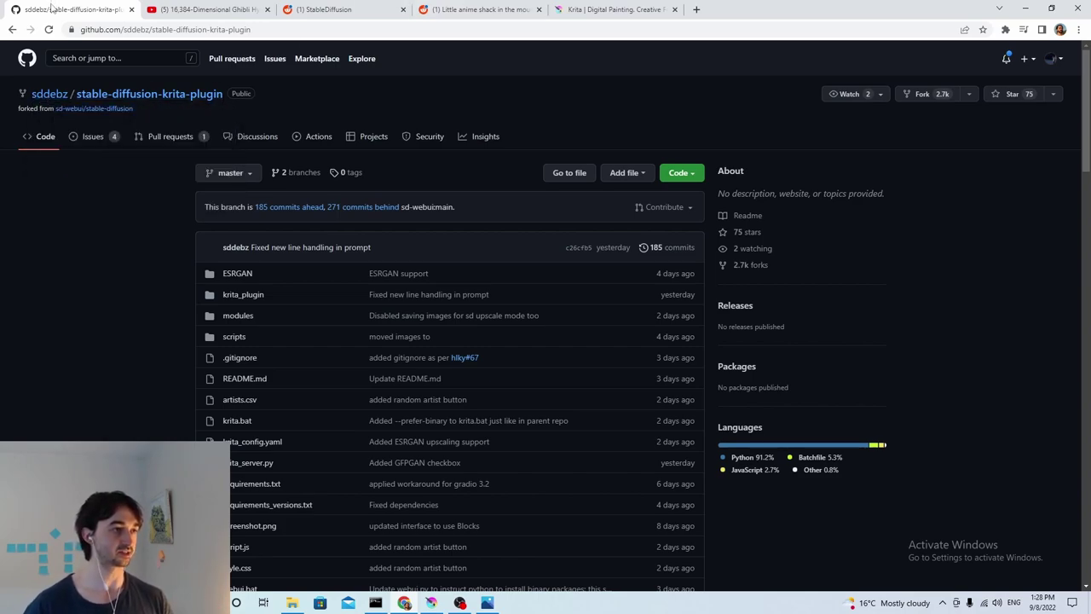
left_click(131, 9)
left_click(543, 9)
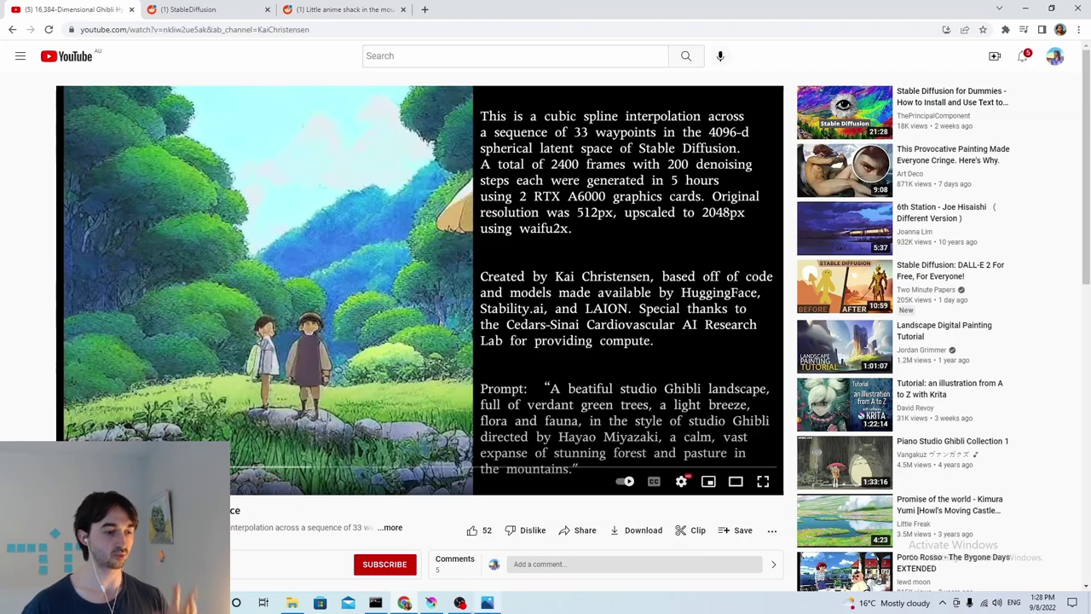
left_click(432, 603)
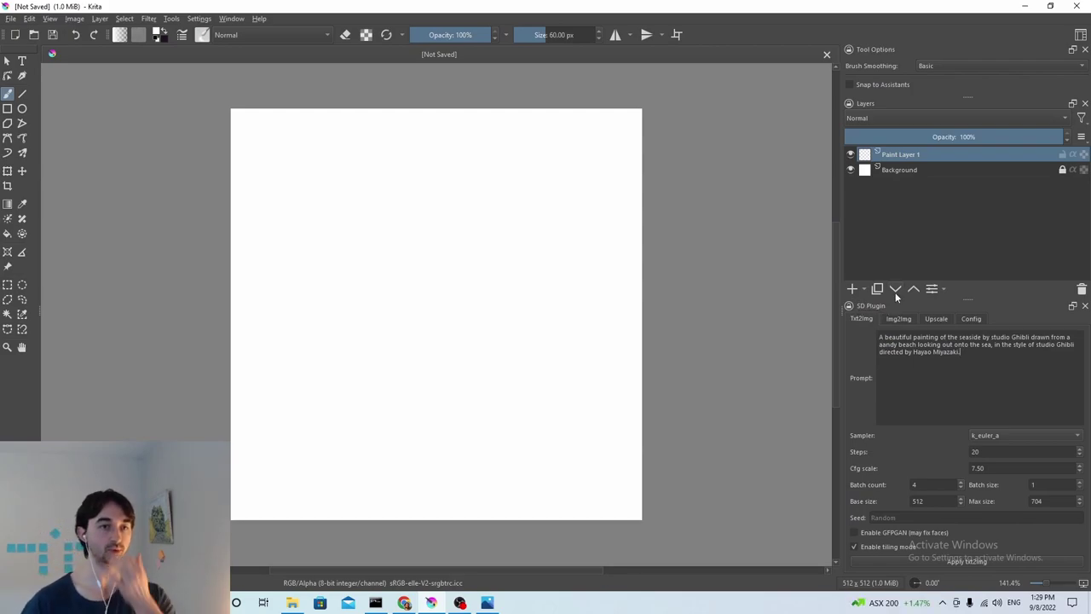
- Create a new 512 × 512 canvas from File > New
left_click(11, 18)
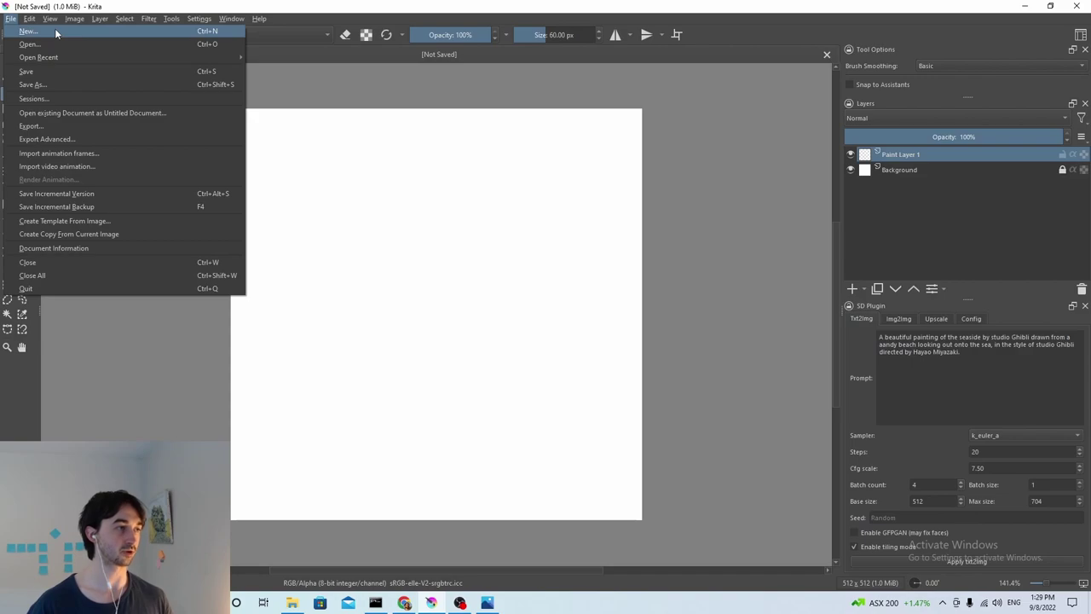
left_click(55, 33)
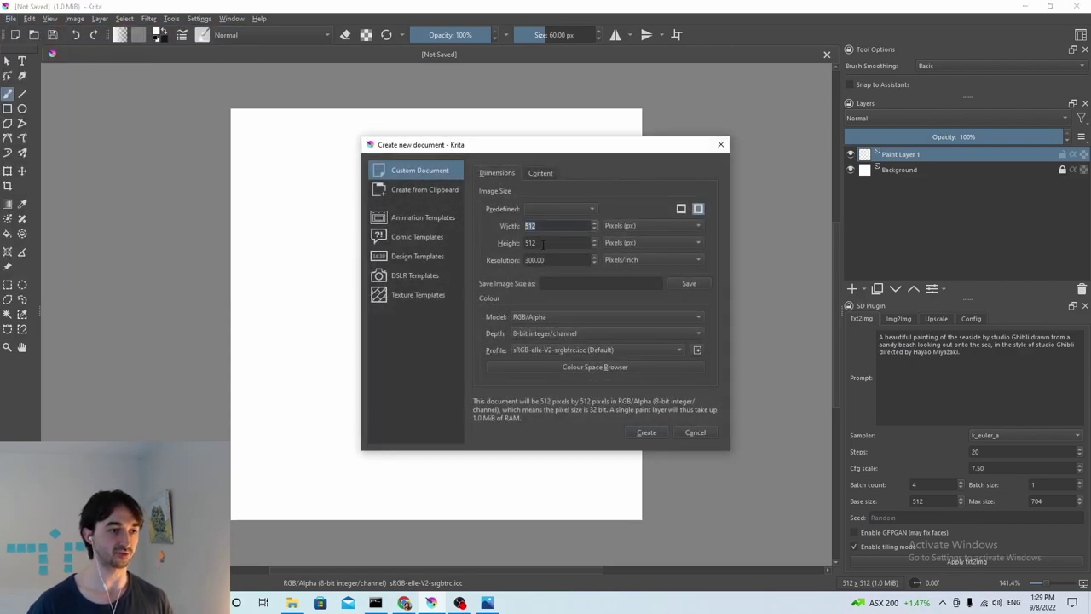
key("Tab")
left_click(646, 433)
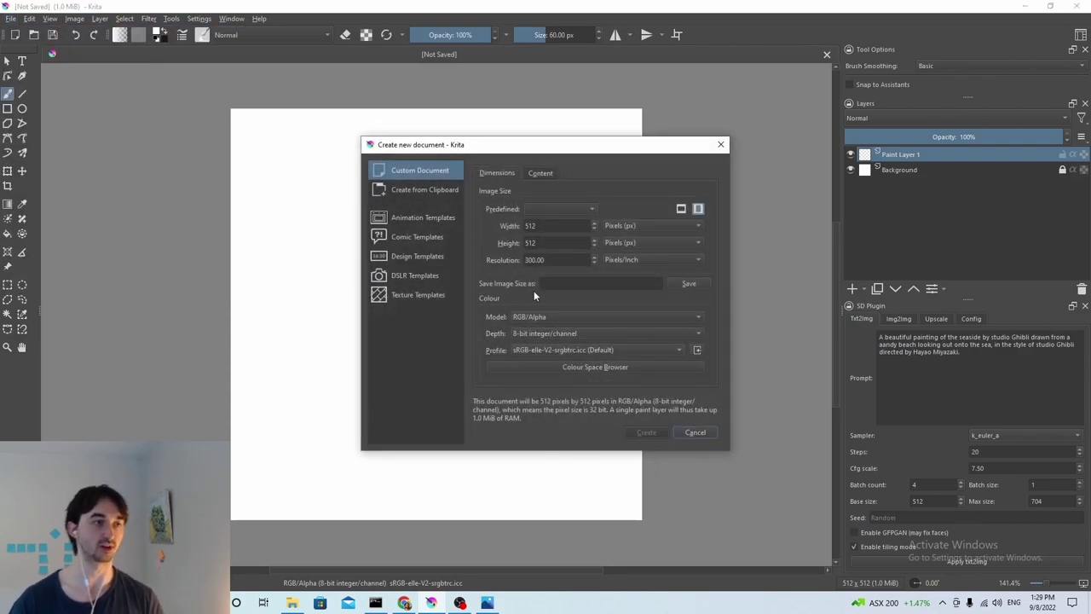
- Select the txt2img prompt text, checking it against the Ghibli video in the browser
triple_click(972, 384)
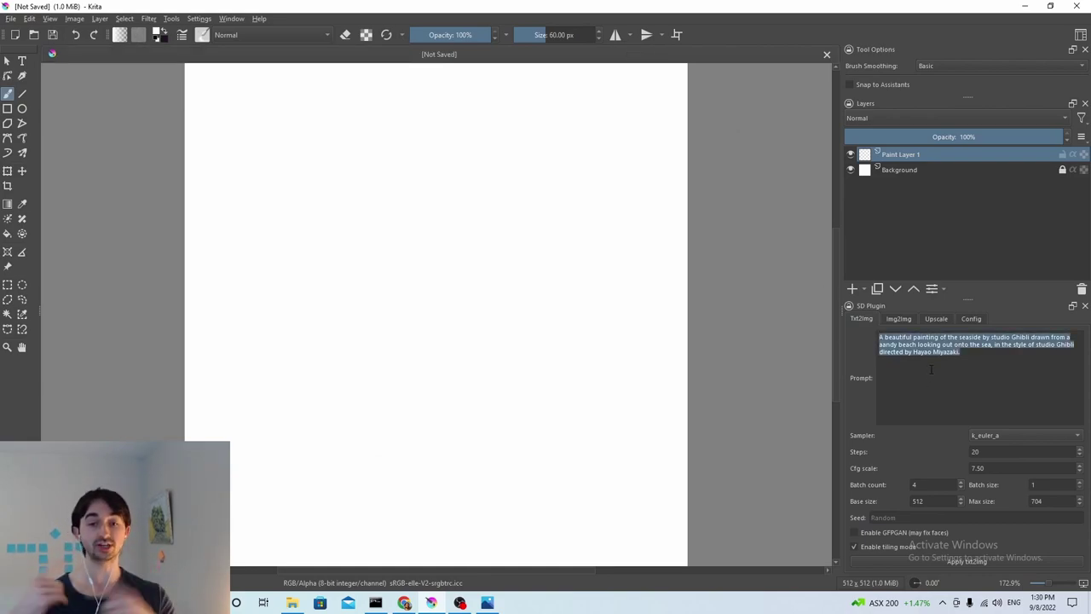
left_click(1030, 368)
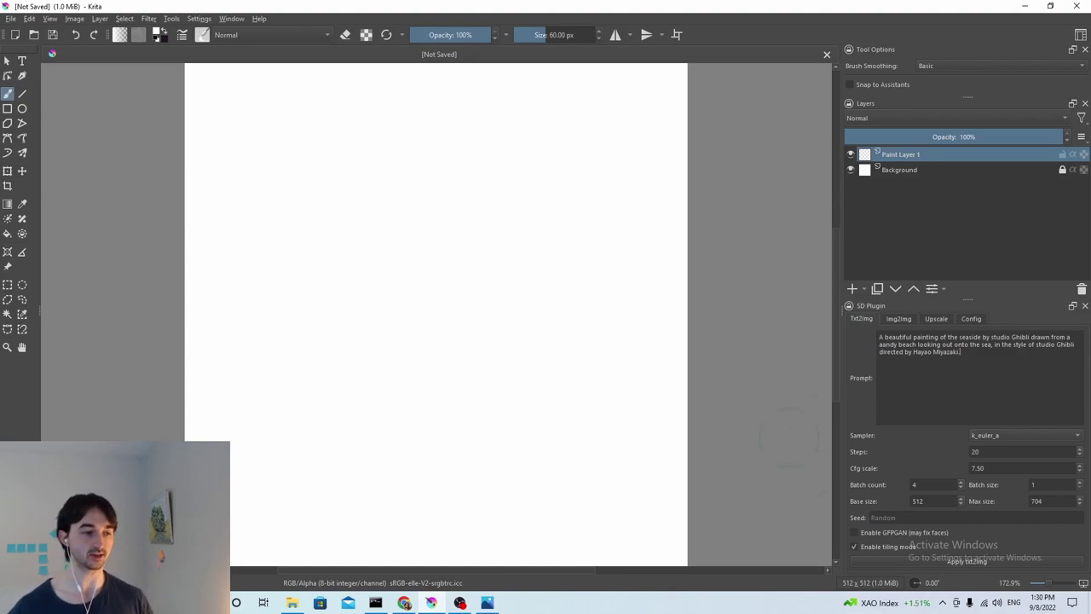
left_click(406, 602)
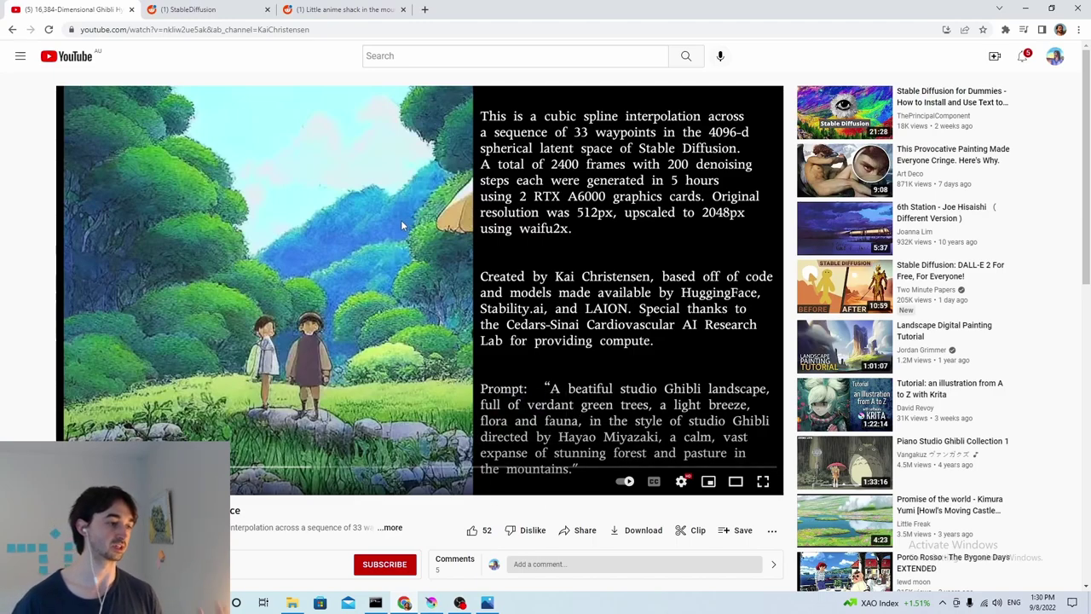
key("alt+Tab")
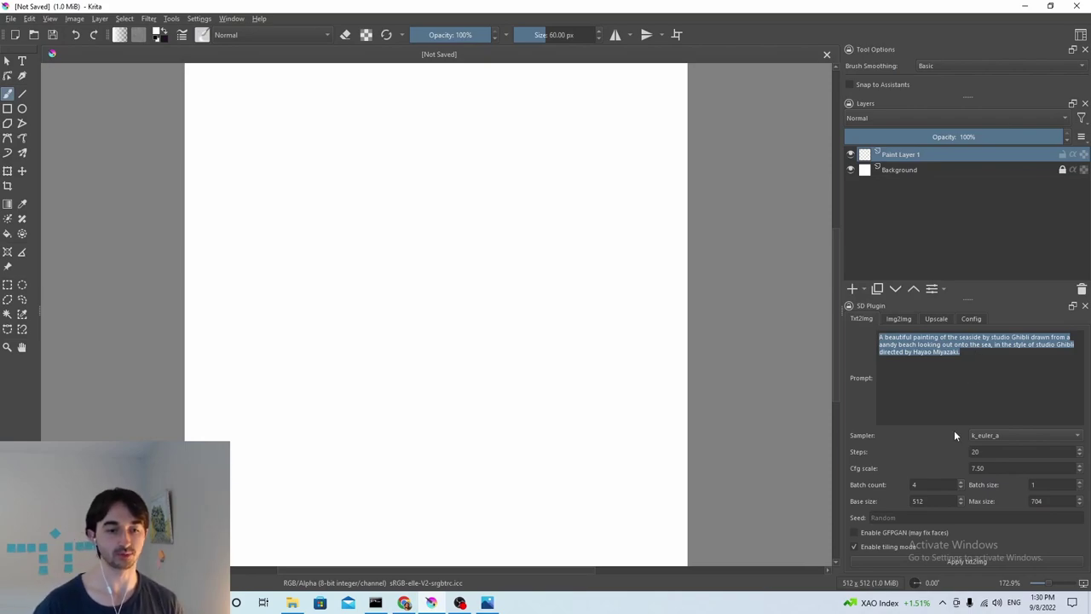
left_click(984, 367)
key("ctrl+a")
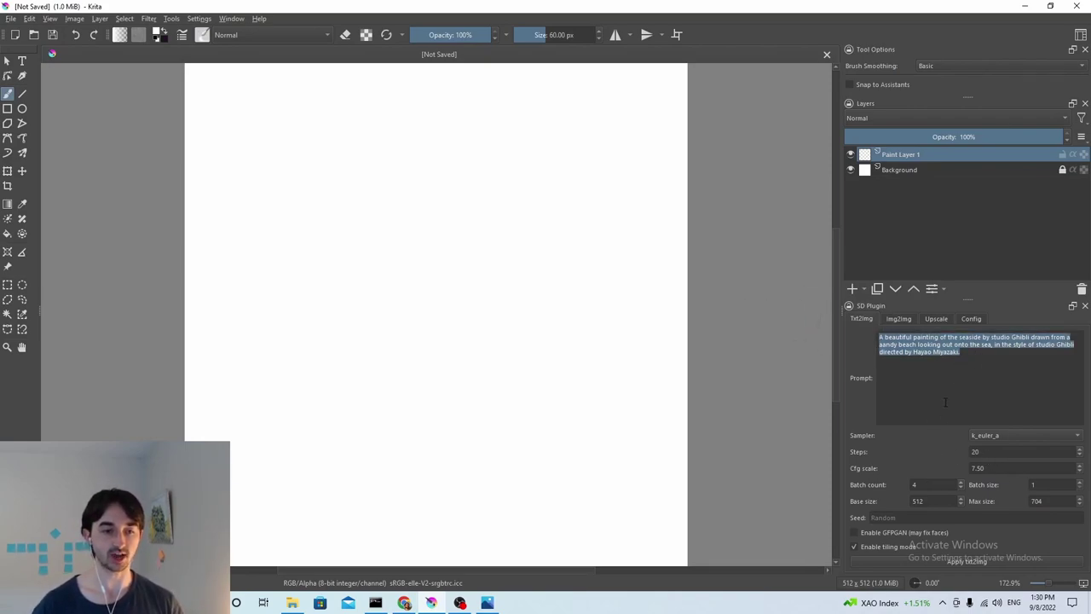
- Set the txt2img batch count and raise the sampling steps from 20 to 35
left_click(932, 486)
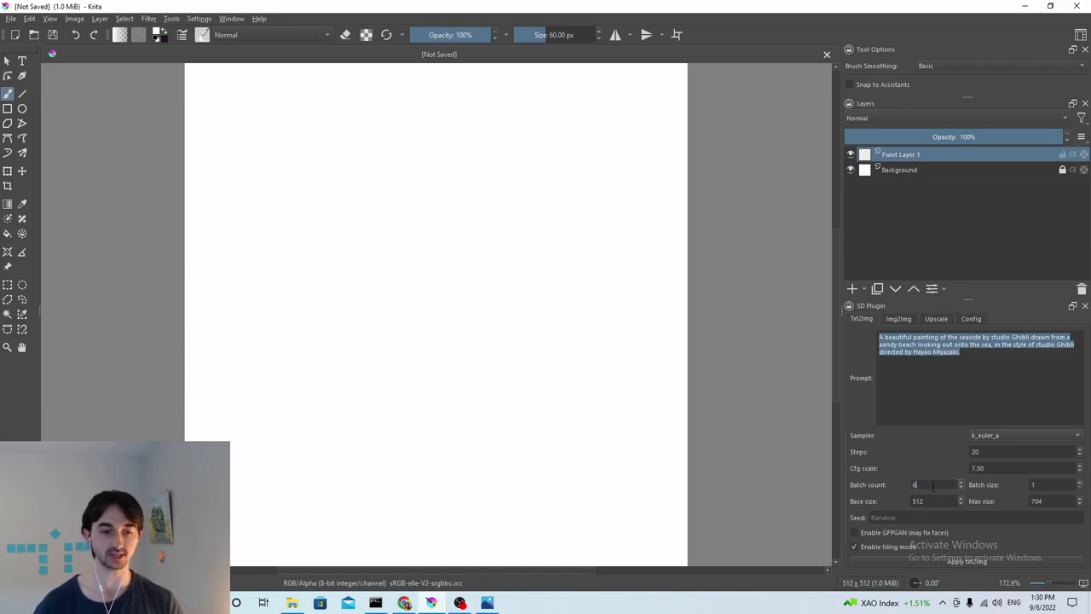
left_click(924, 394)
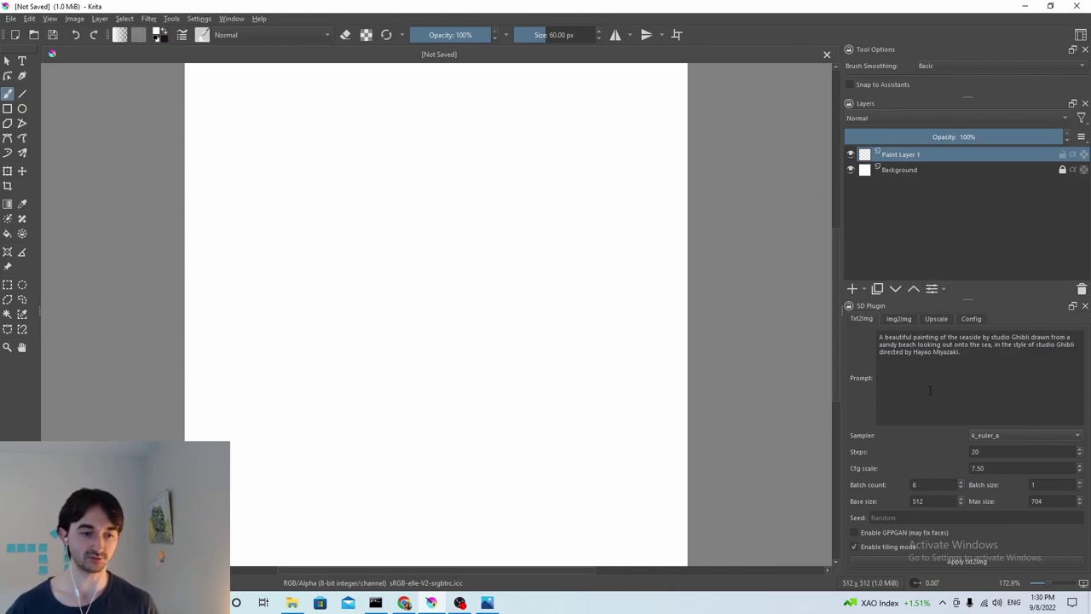
left_click_drag(996, 453, 920, 448)
type("35")
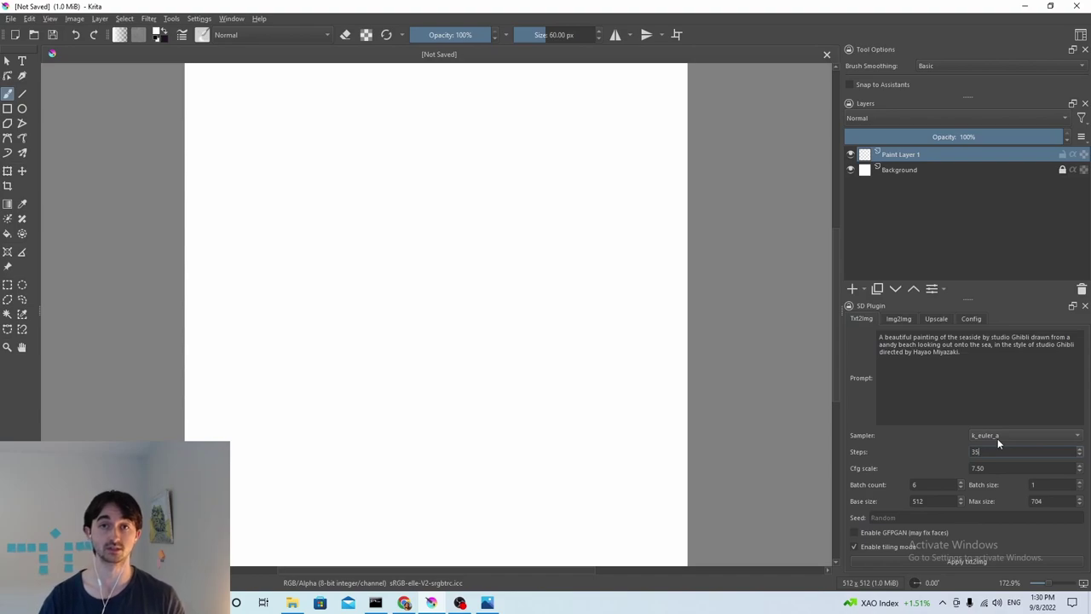
double_click(915, 484)
type("8")
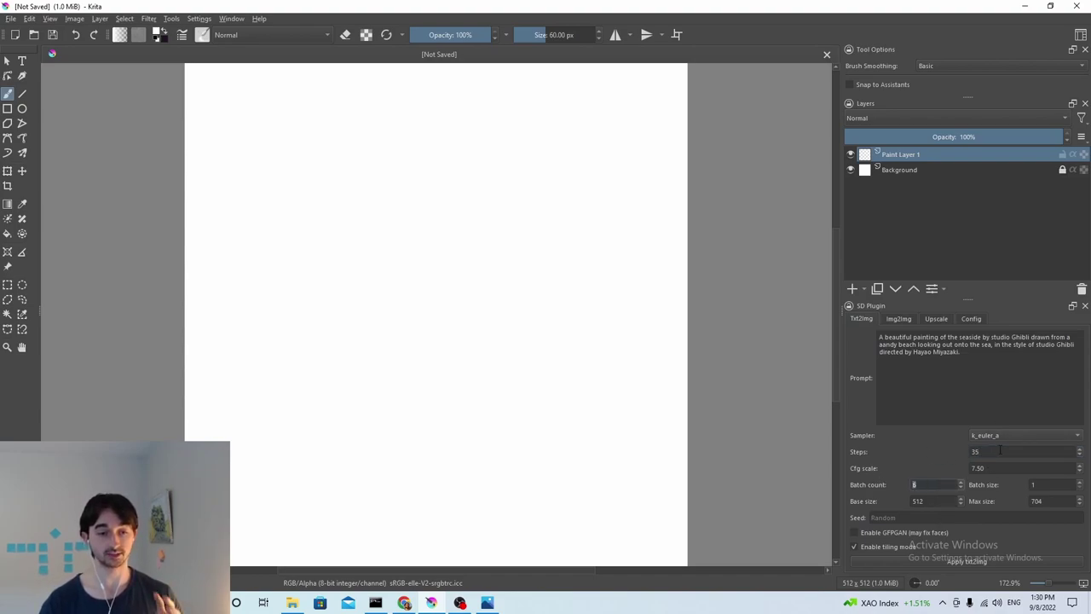
double_click(975, 451)
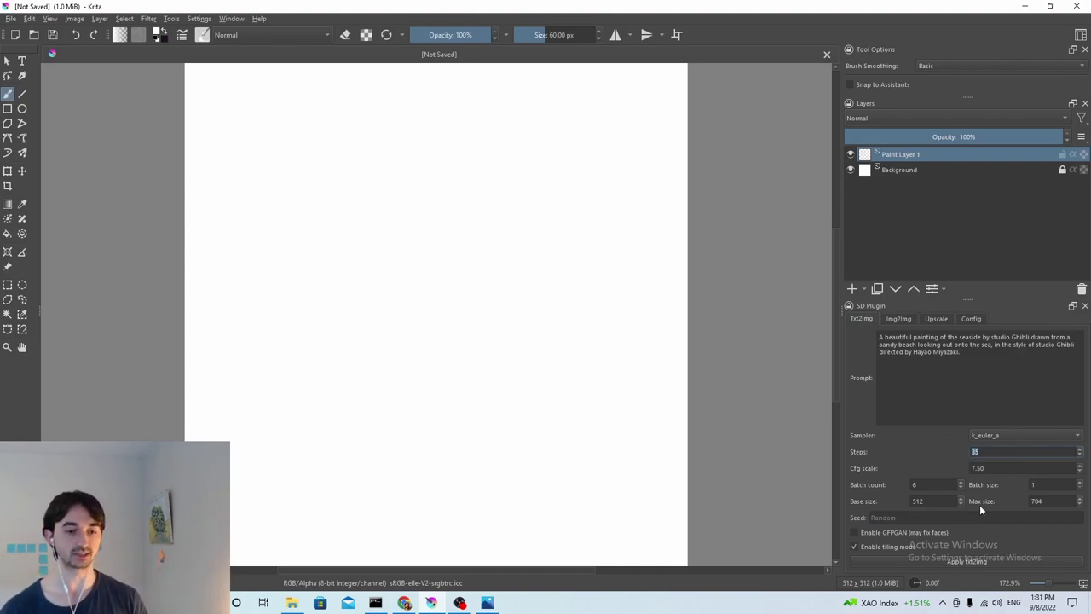
- Generate the seaside image batch and check progress in the console window
left_click(967, 561)
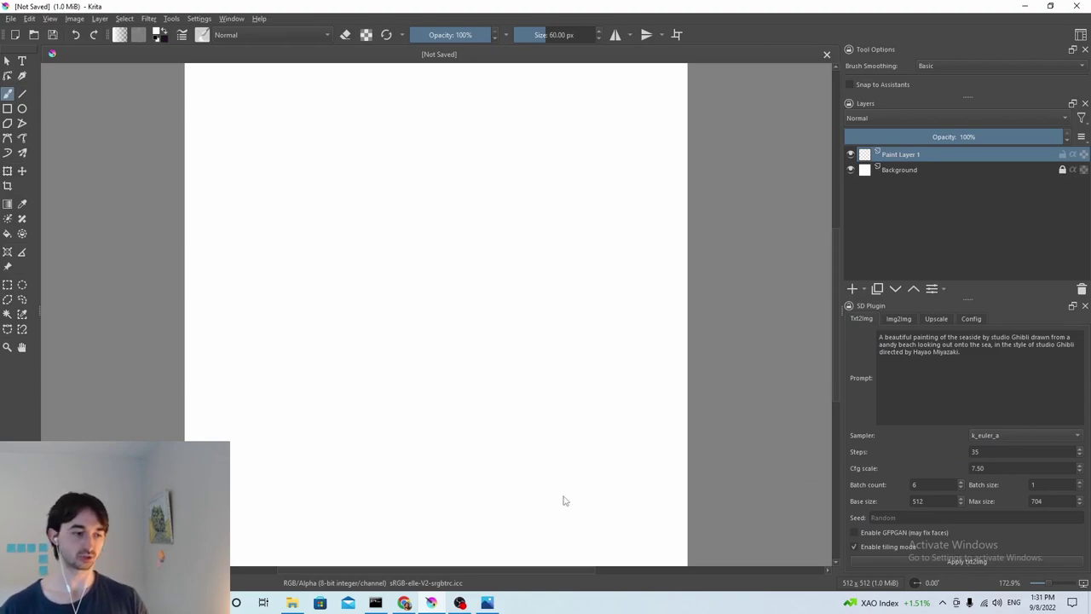
left_click(375, 604)
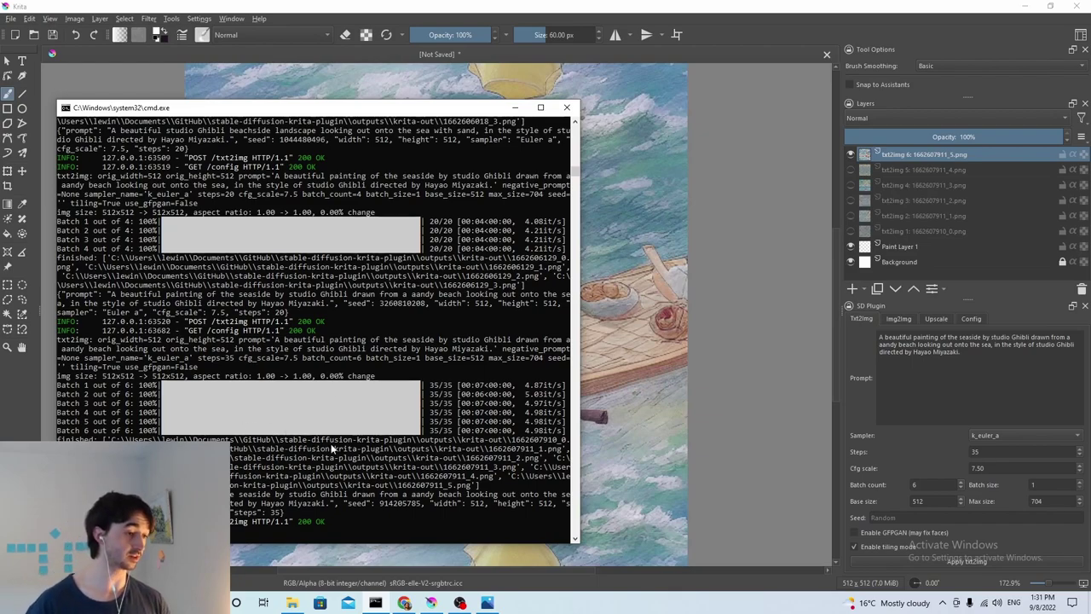
left_click(515, 107)
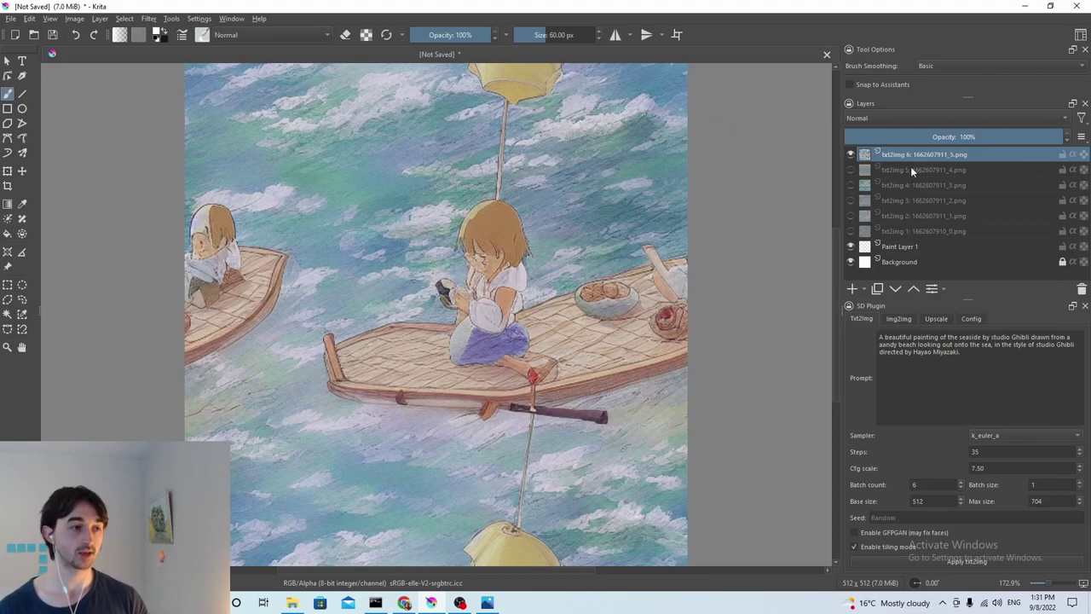
mouse_move(855, 159)
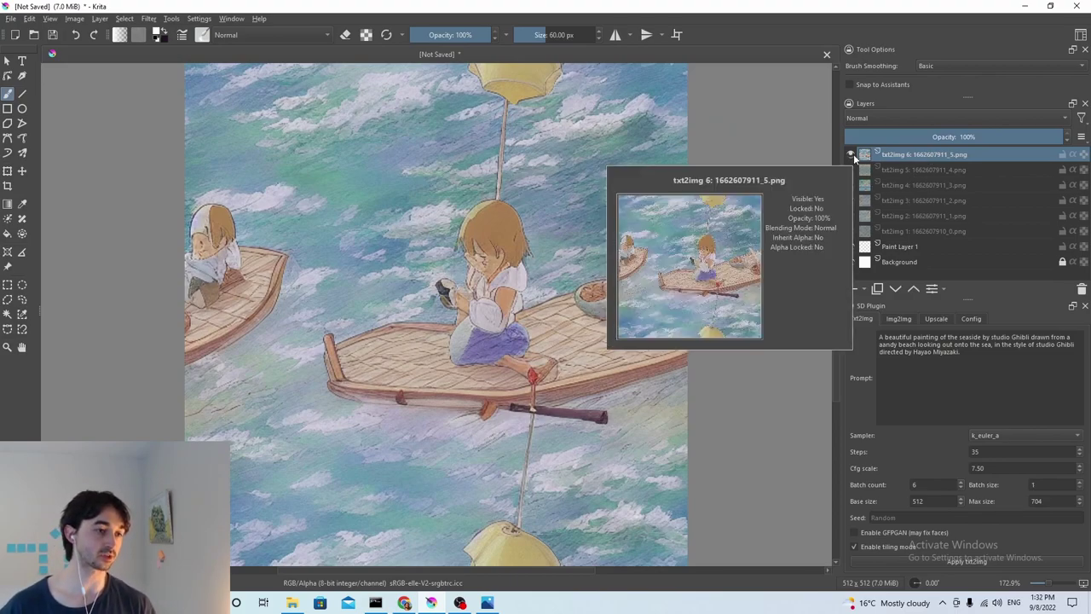
key("ctrl+a")
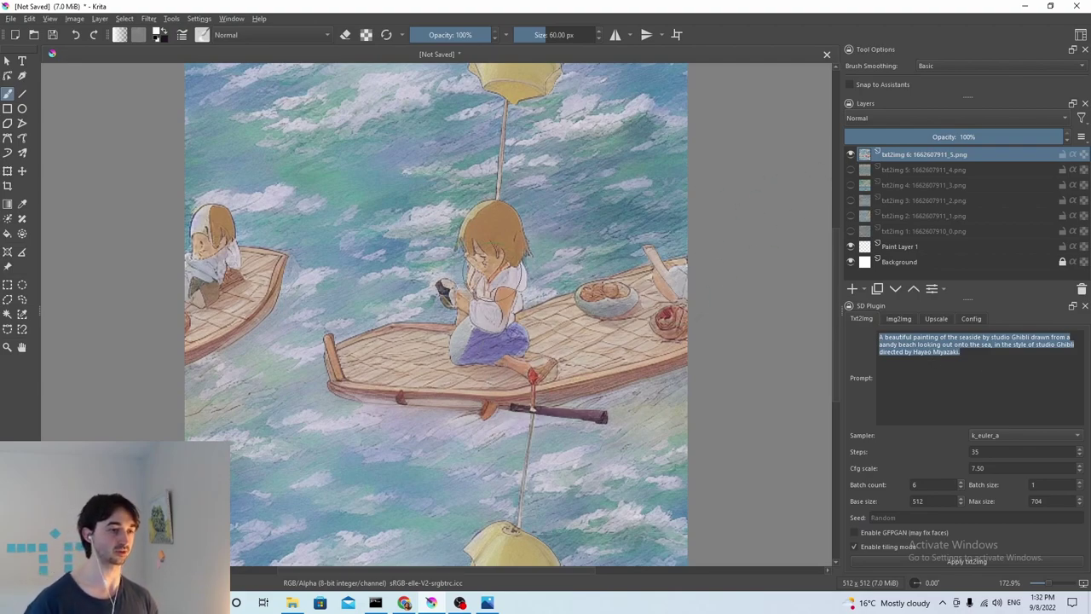
- Compare the six txt2img variants, leaving only the island-and-house txt2img 4 visible
left_click(850, 154)
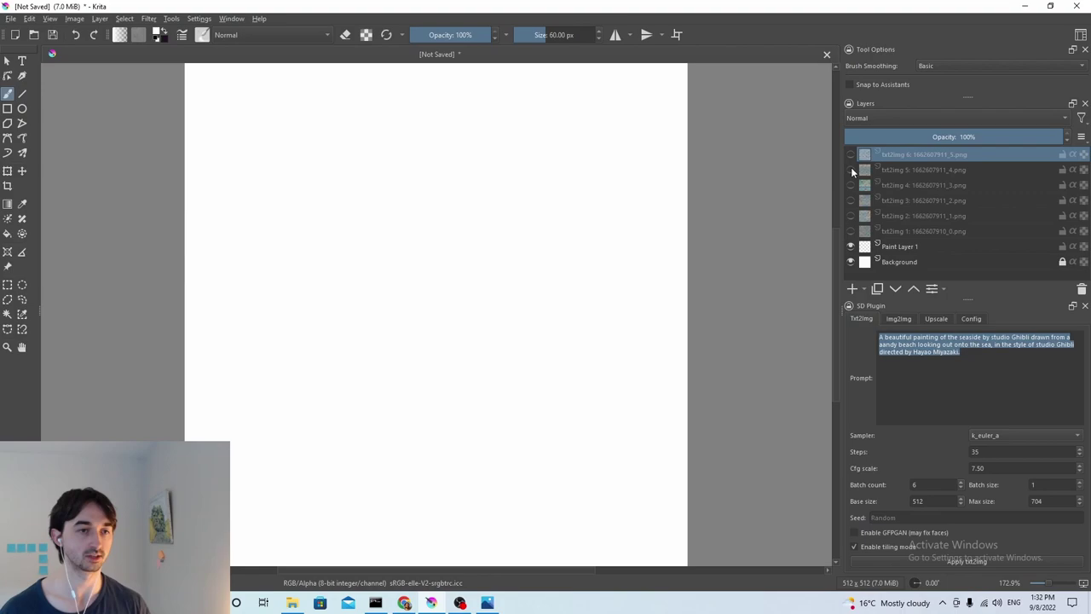
left_click(850, 170)
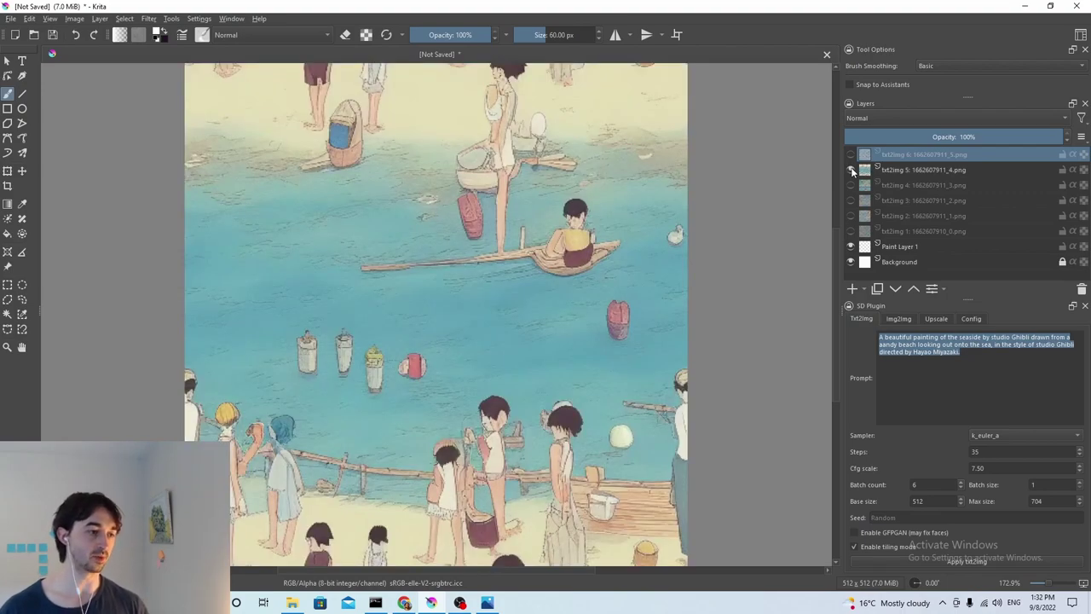
left_click(851, 169)
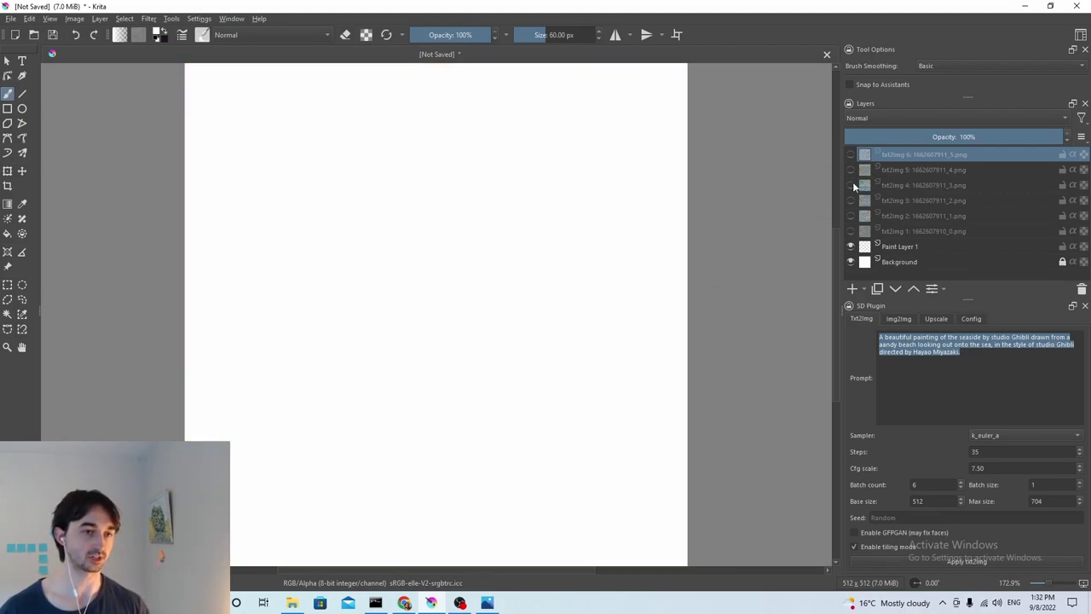
left_click(850, 185)
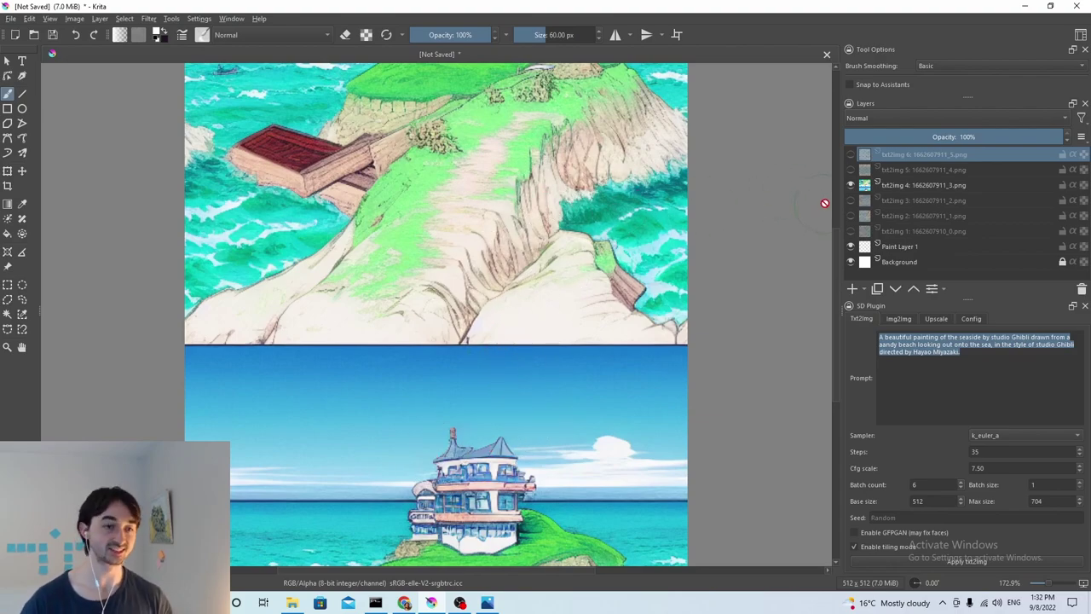
left_click(850, 185)
left_click(850, 200)
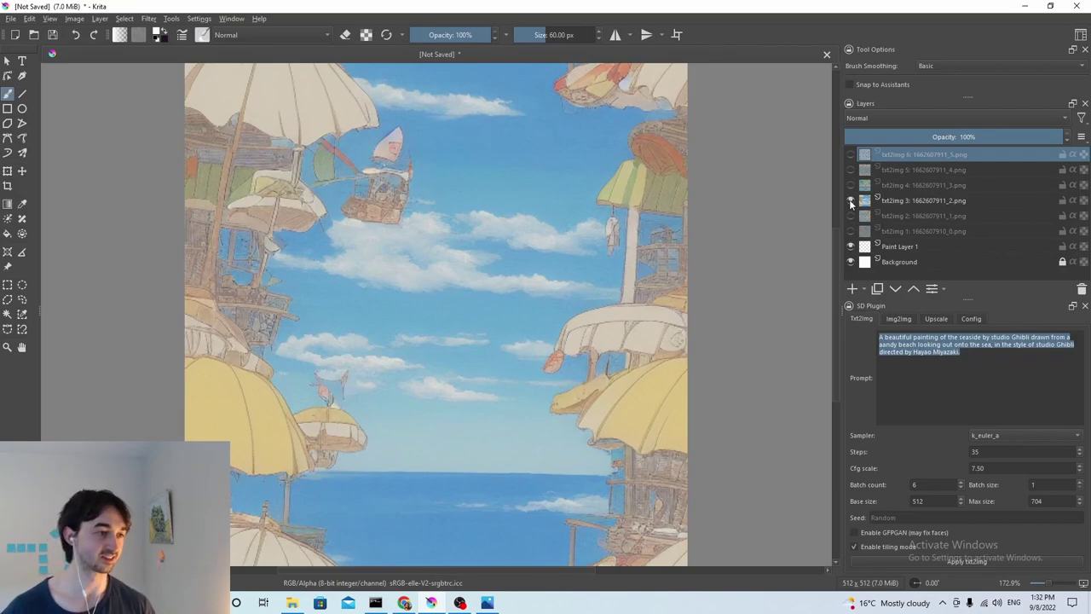
left_click(850, 200)
left_click(850, 216)
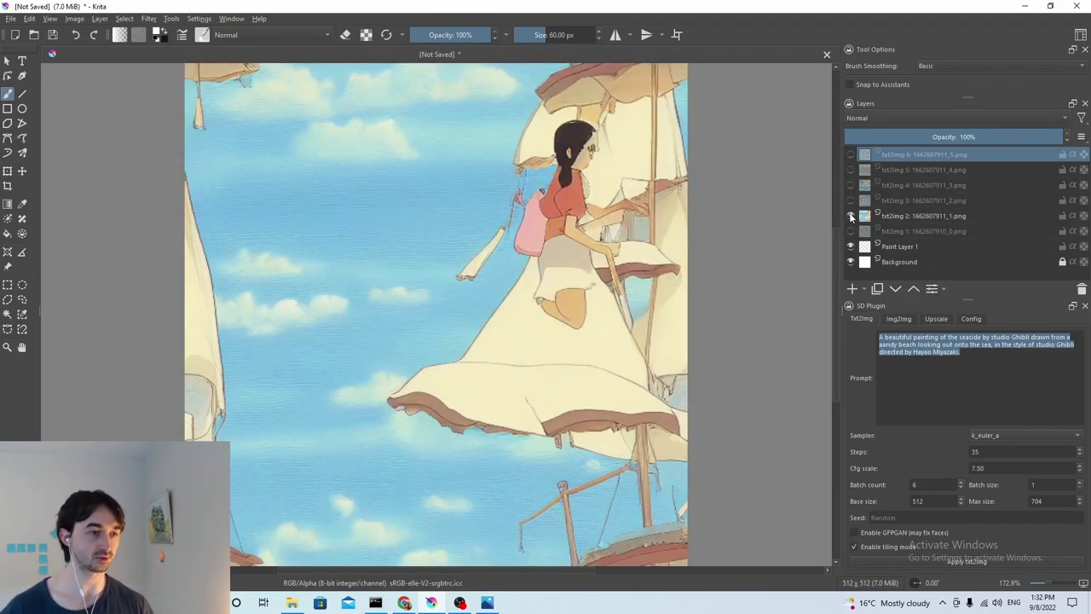
left_click(850, 215)
left_click(850, 231)
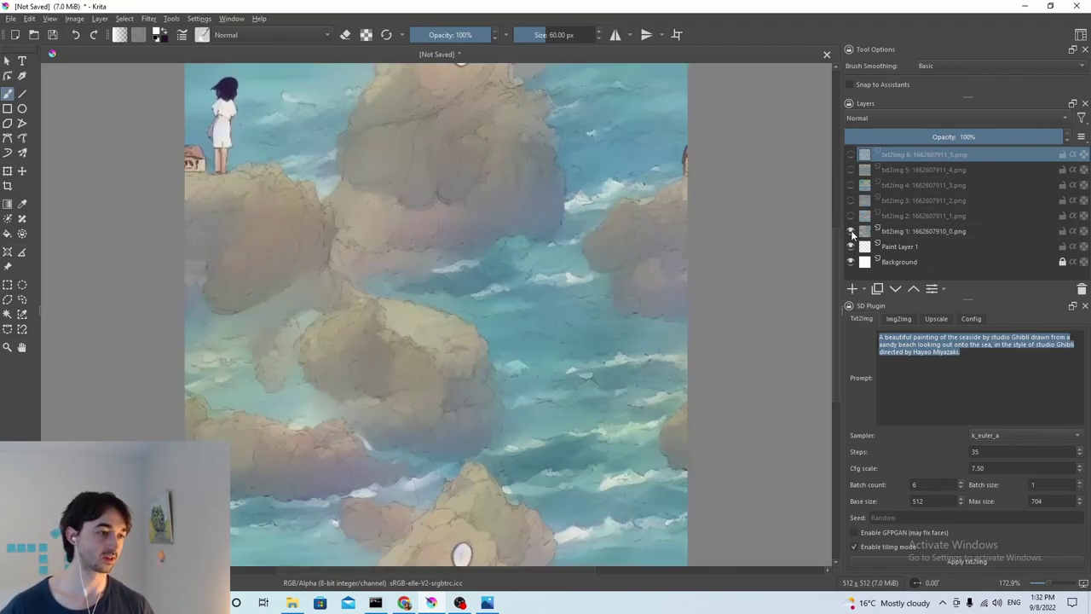
mouse_move(851, 234)
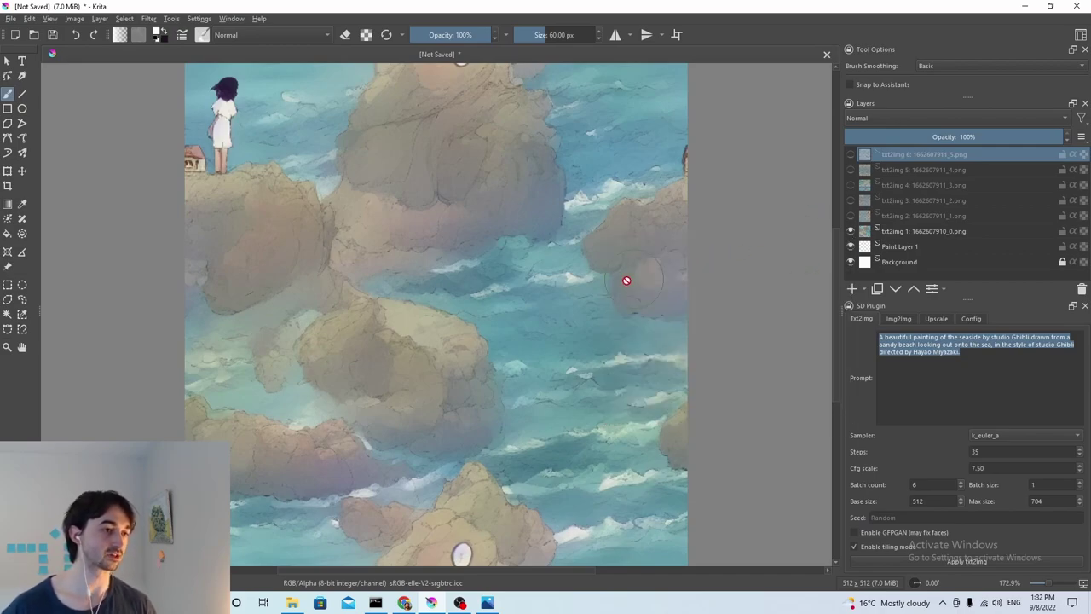
left_click(850, 231)
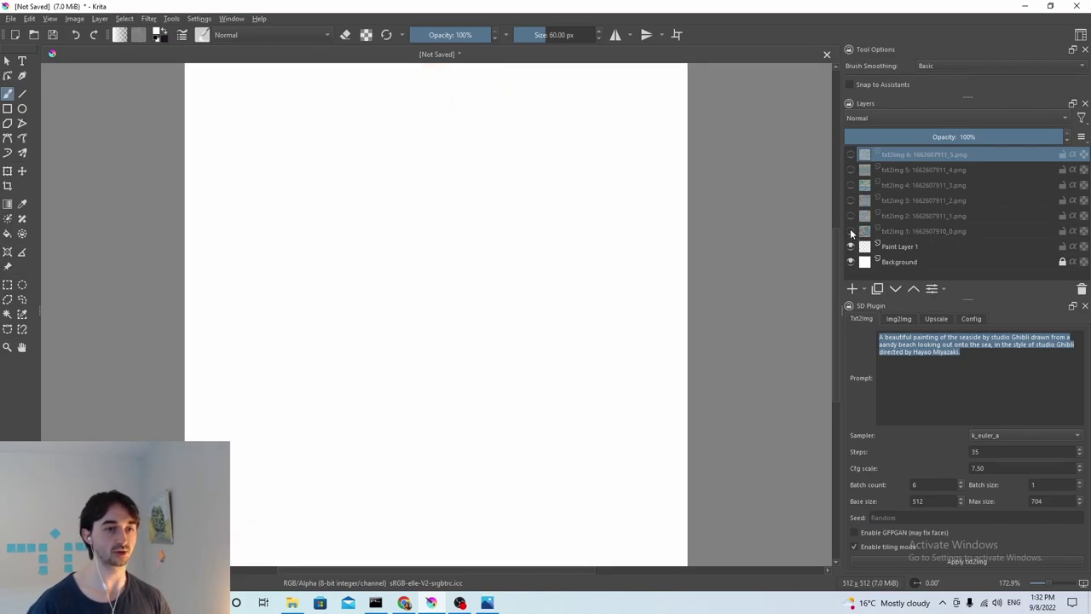
left_click(851, 200)
left_click(851, 185)
left_click(851, 200)
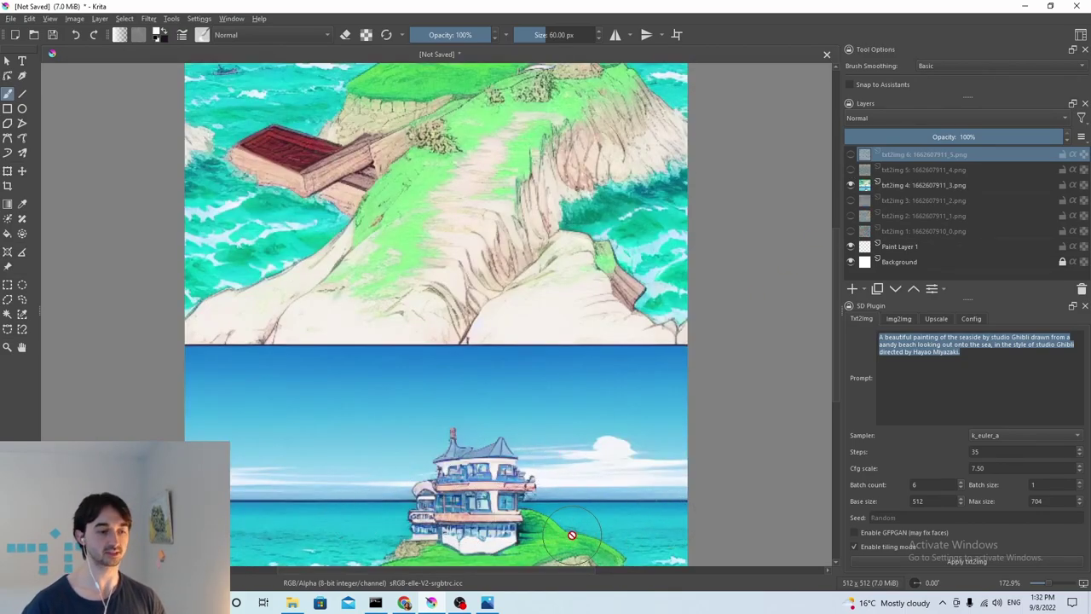
- Zoom out to fit the image and set the batch count to 8
key("minus")
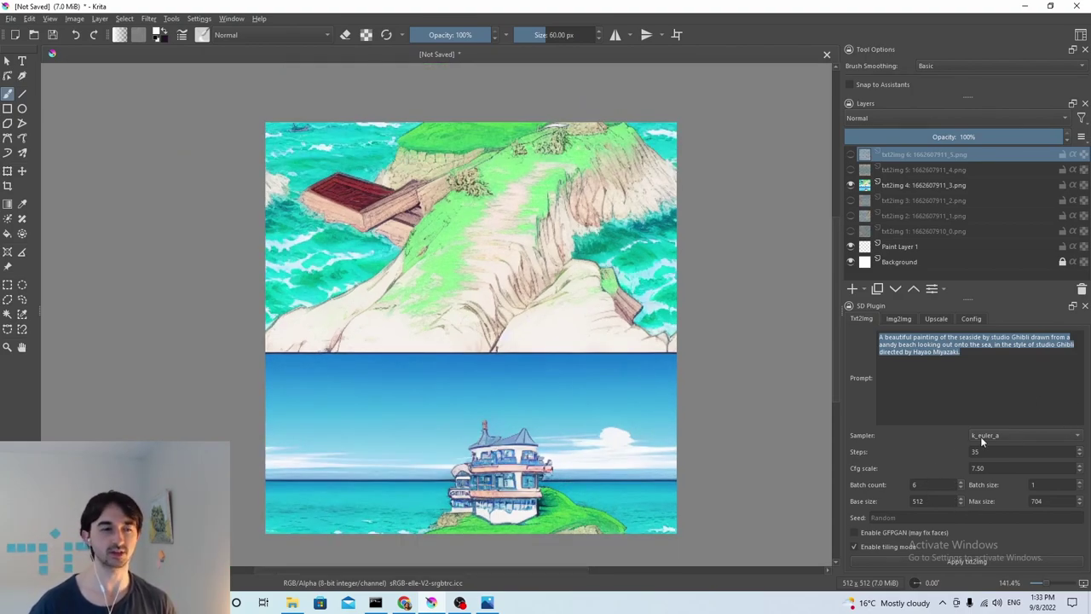
left_click(937, 485)
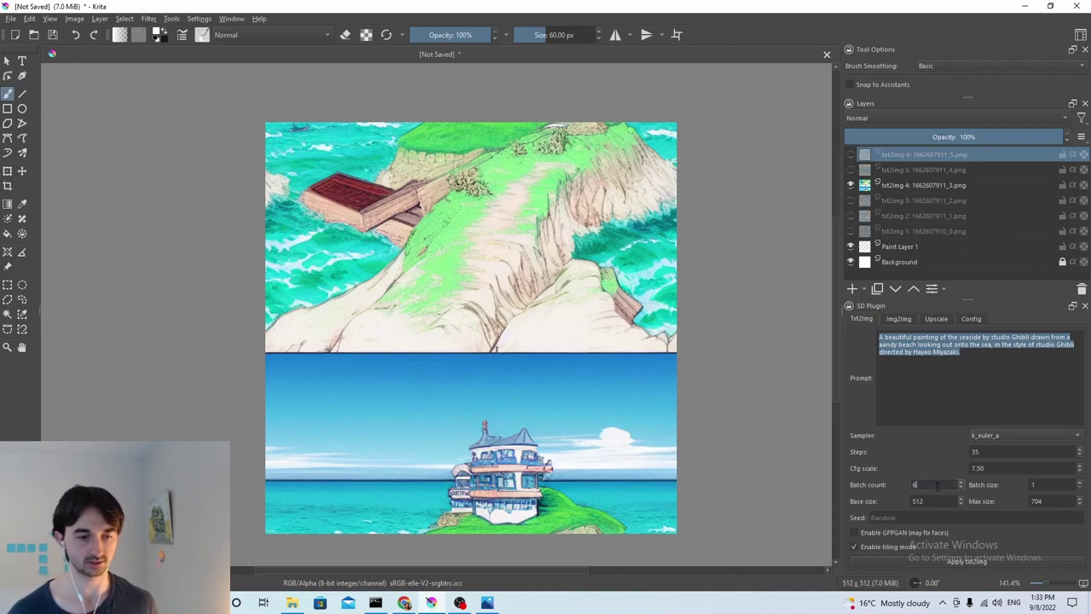
key("BackSpace")
type("8")
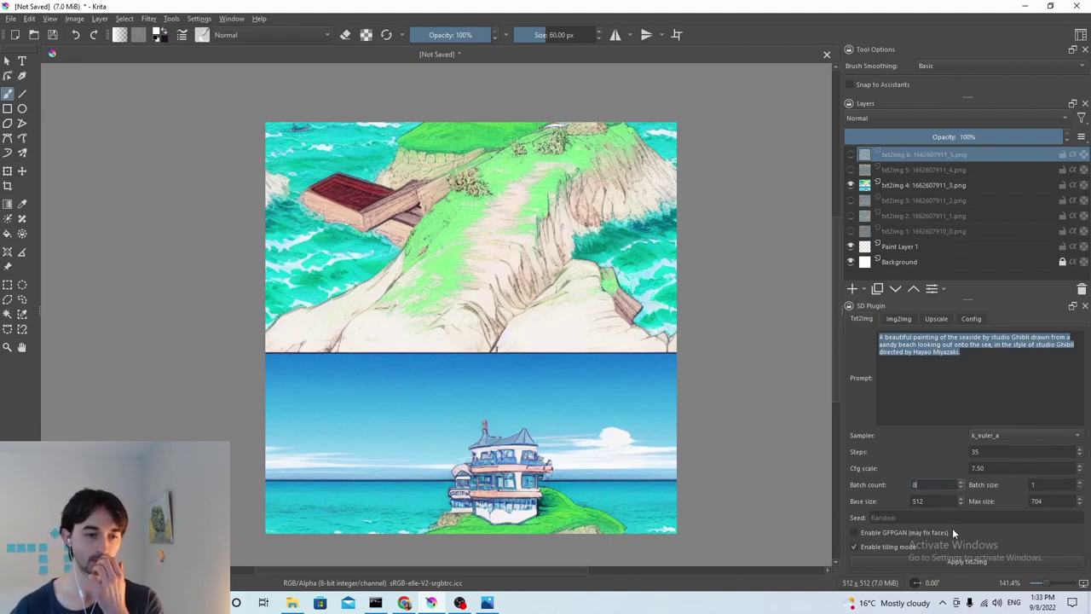
- Raise the sampling steps to 40 and begin editing the generation prompt
left_click(1001, 454)
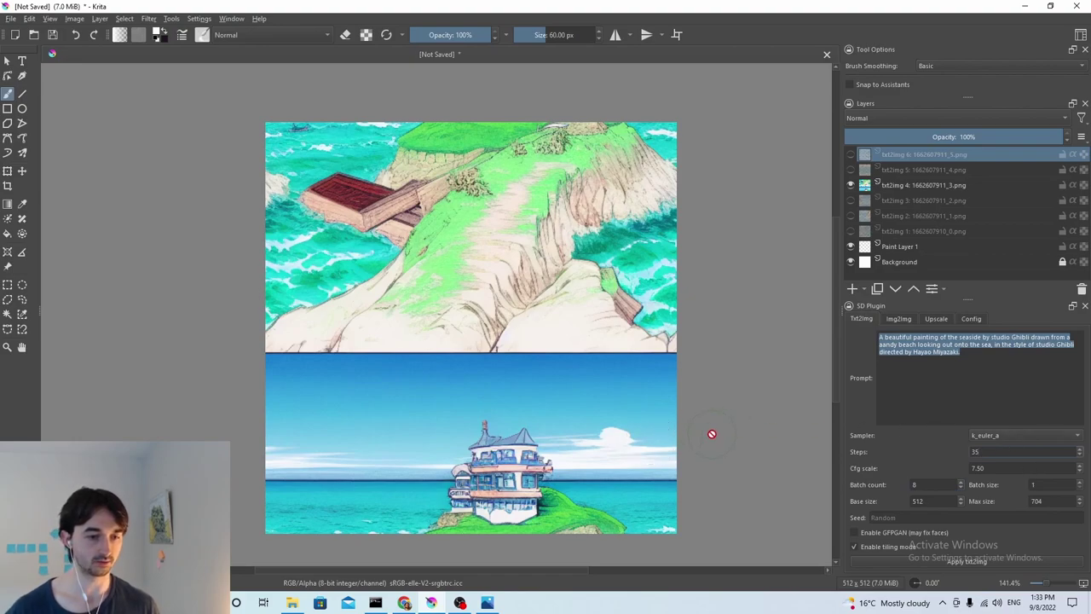
key("BackSpace")
key("BackSpace")
type("40")
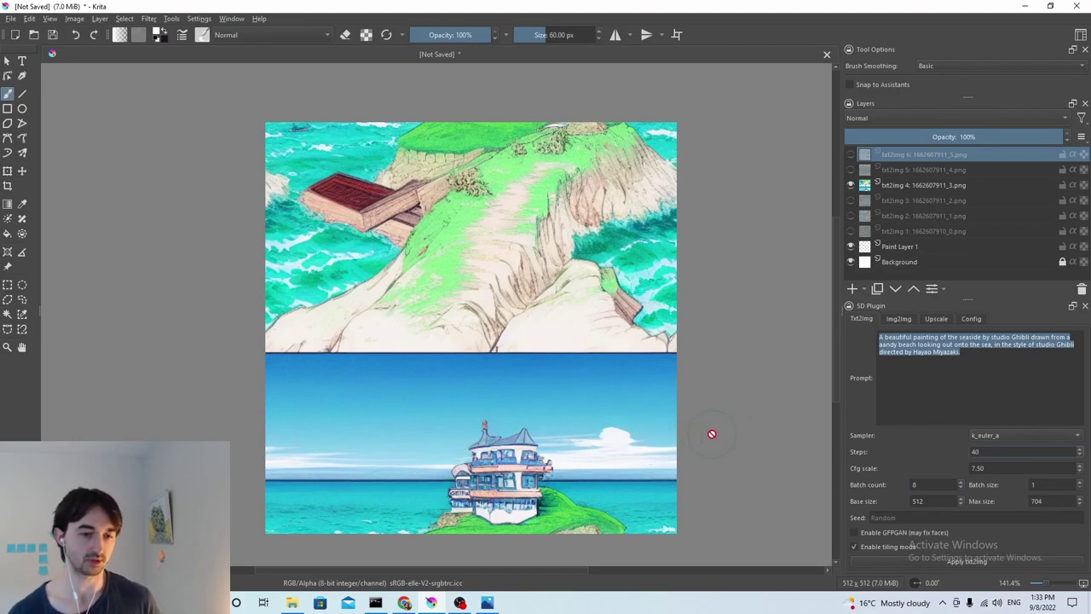
left_click(1023, 358)
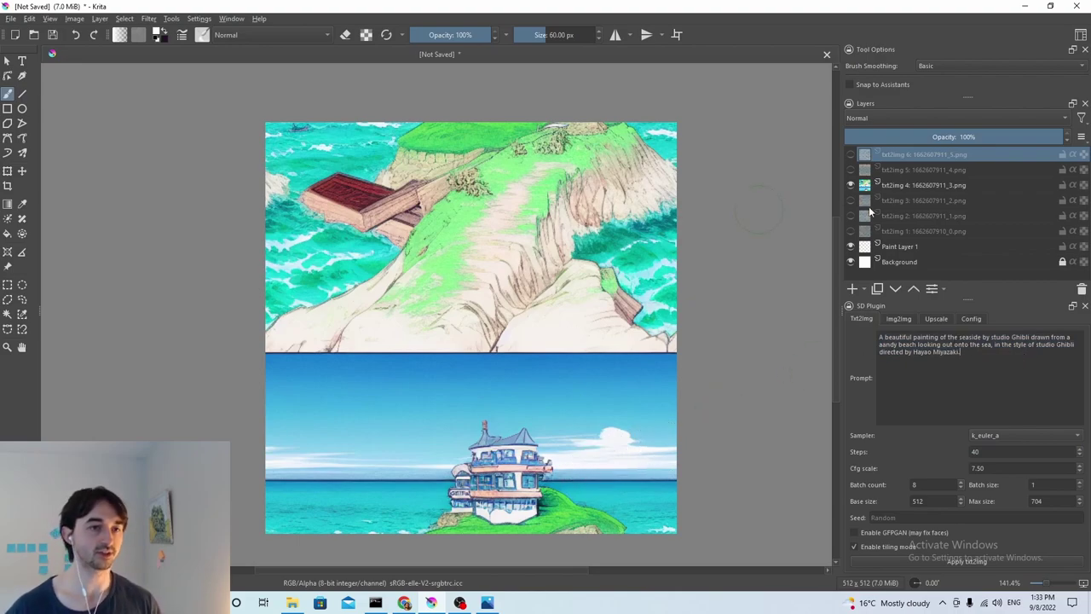
- Compare the boat-and-clouds, beach, umbrellas and girl-on-umbrella variants
left_click(849, 155)
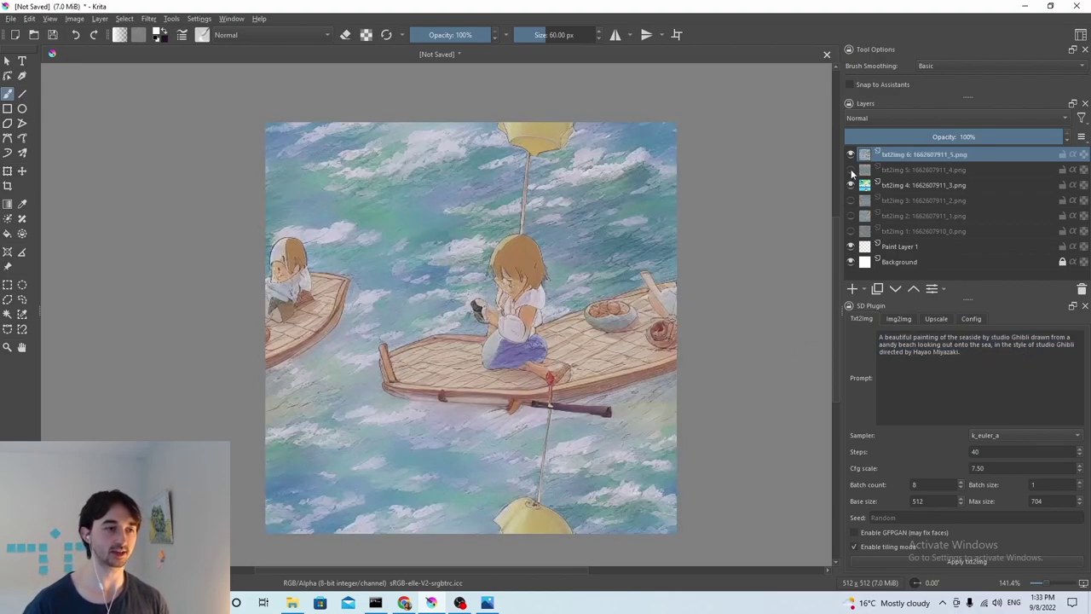
left_click(850, 169)
left_click(850, 155)
left_click(850, 169)
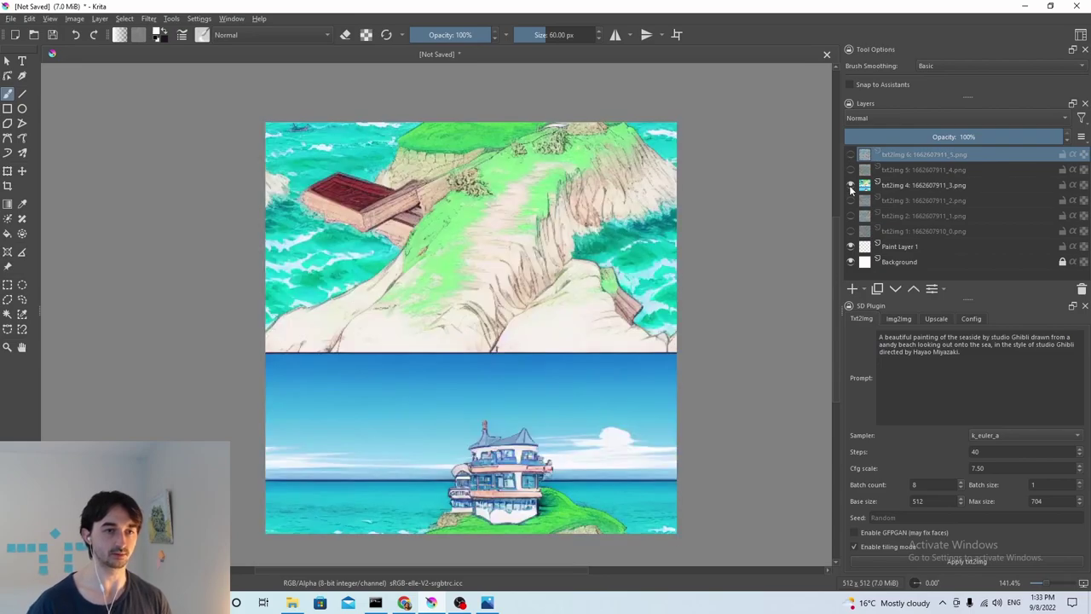
left_click(850, 200)
left_click(850, 185)
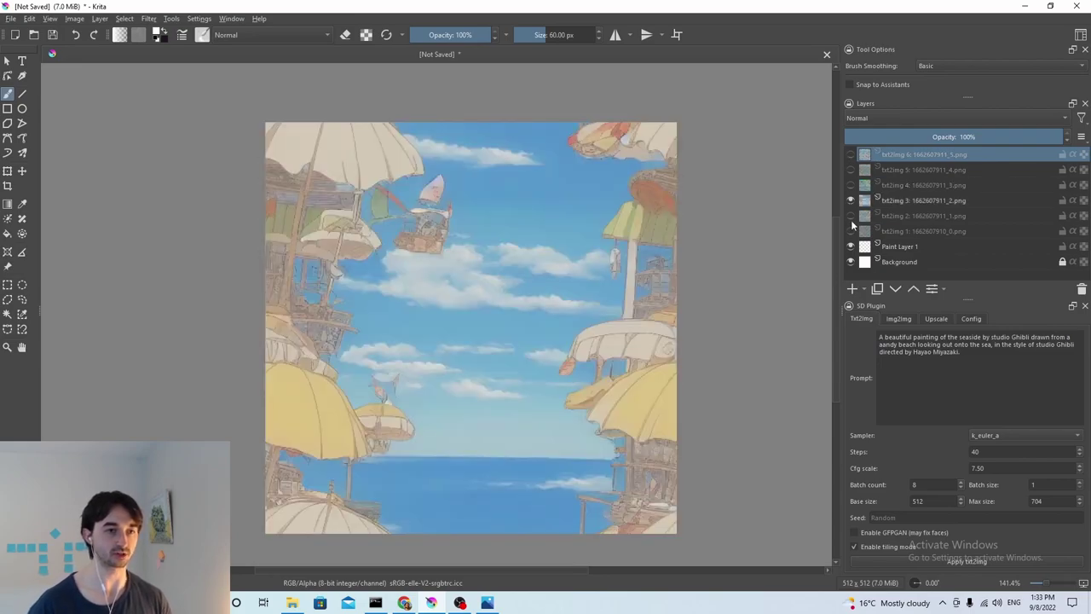
left_click(850, 216)
left_click(850, 200)
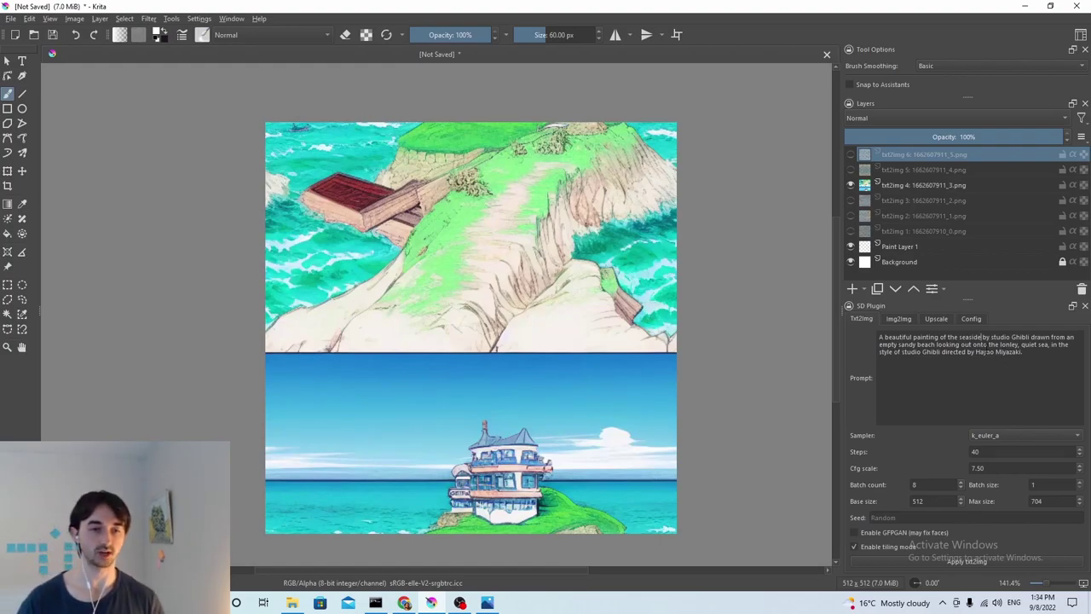
- Reword the prompt around 'empty' beach and 'quiet sea', and hide txt2img 4
left_click_drag(998, 345, 1048, 345)
left_click(891, 346)
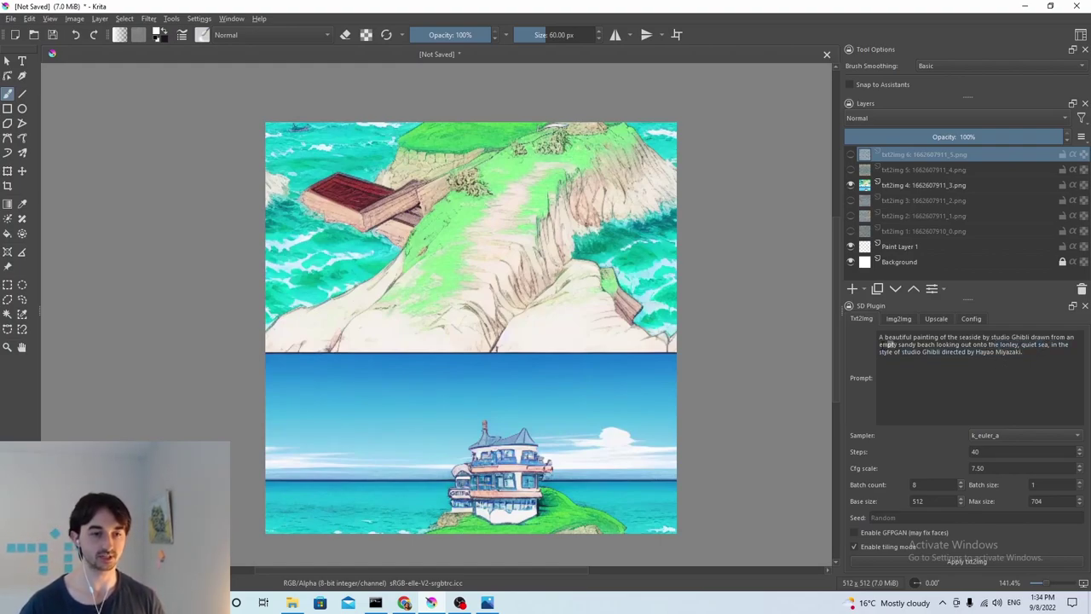
left_click(850, 185)
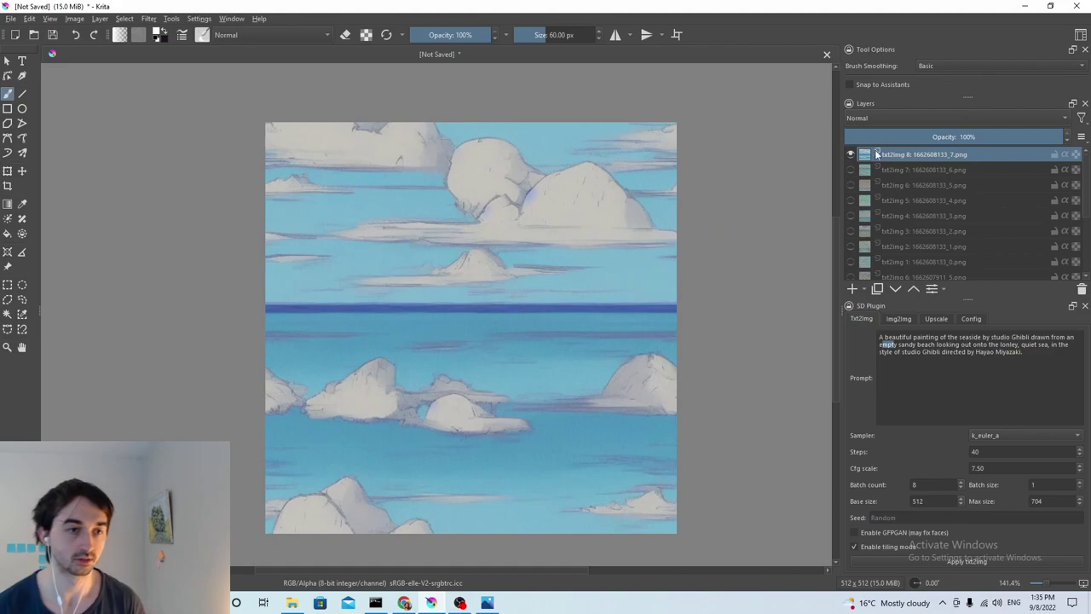
- Compare the clouds, sea-with-town, peach-sky waves, beach and open-ocean results one at a time
left_click(850, 154)
left_click(851, 170)
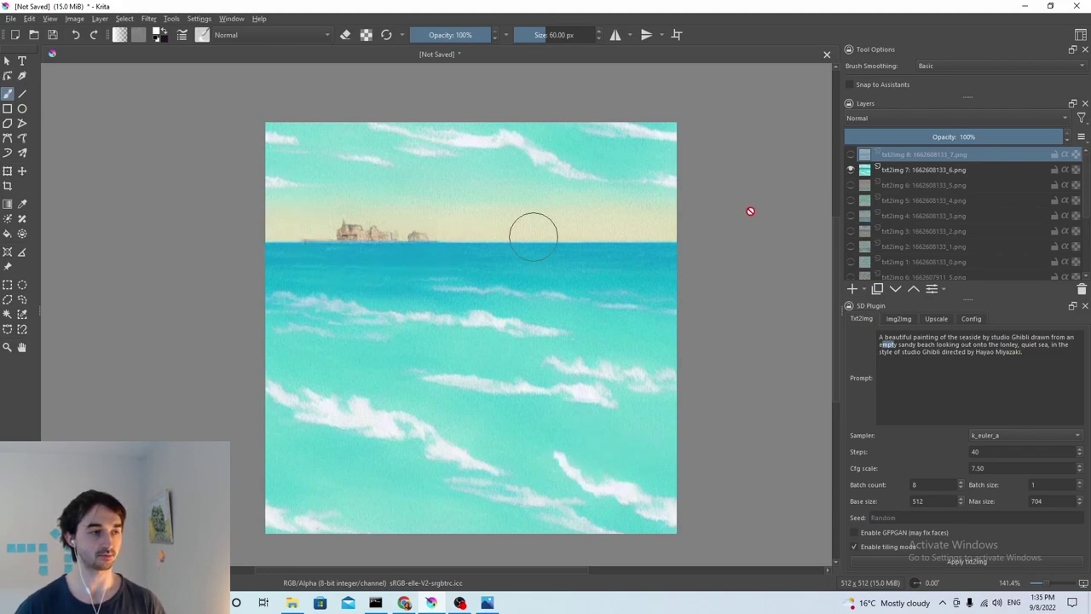
left_click(850, 169)
left_click(850, 185)
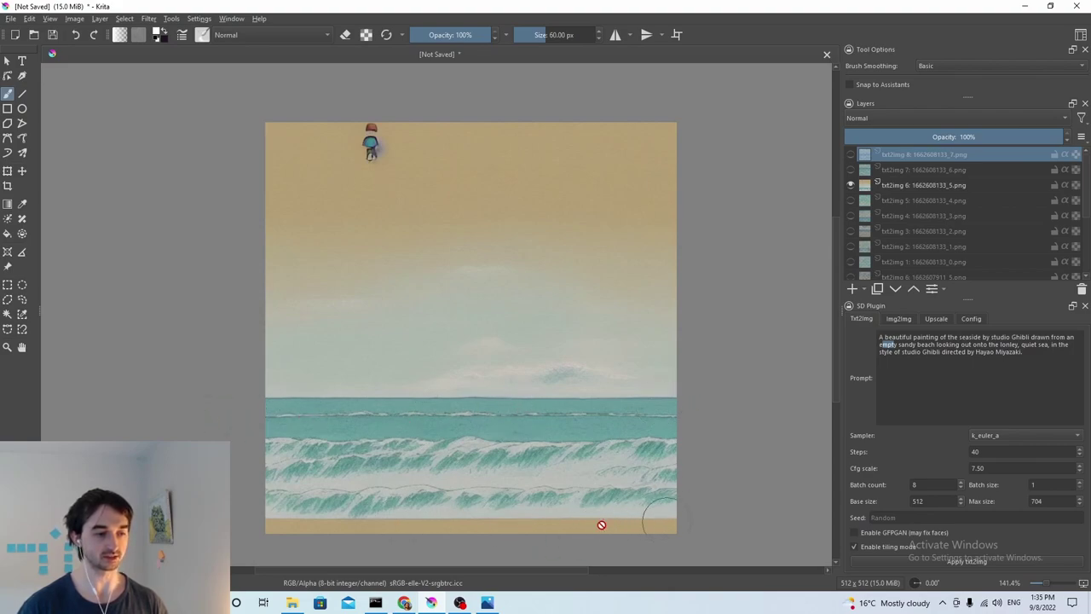
left_click(850, 185)
left_click(850, 200)
left_click(850, 200)
left_click(849, 231)
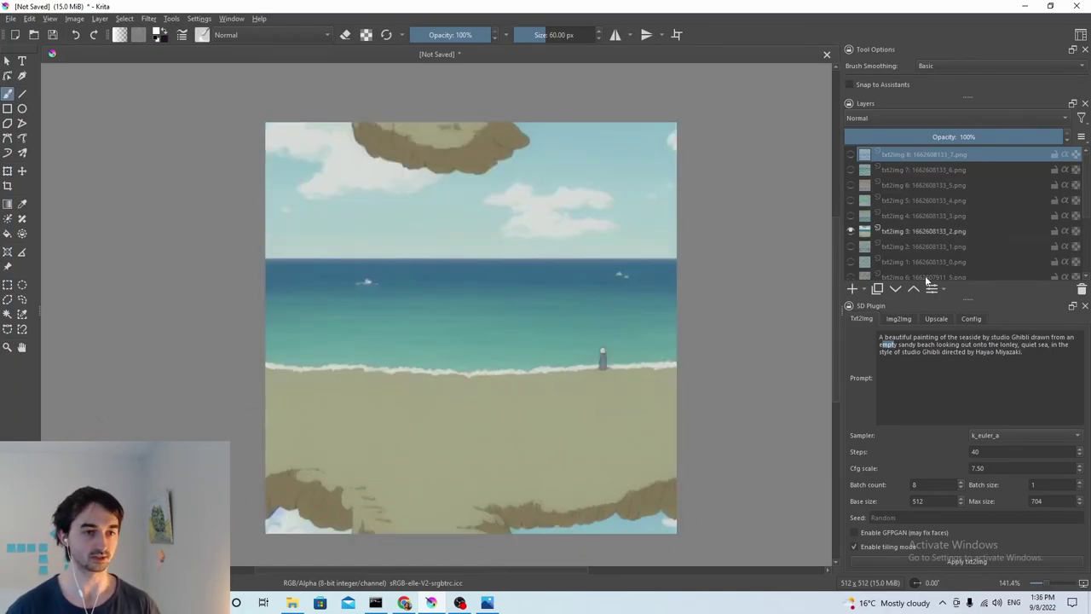
left_click(850, 231)
left_click(850, 246)
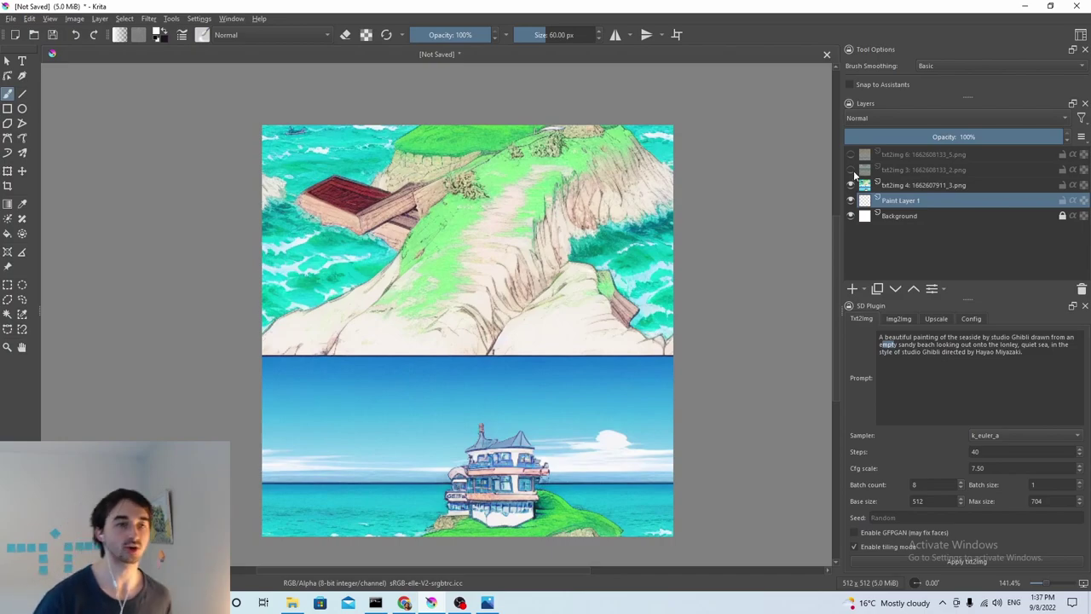
- Compare the beach txt2img 3 and peach-sky txt2img 6 layers against the island image
left_click(850, 170)
left_click(850, 154)
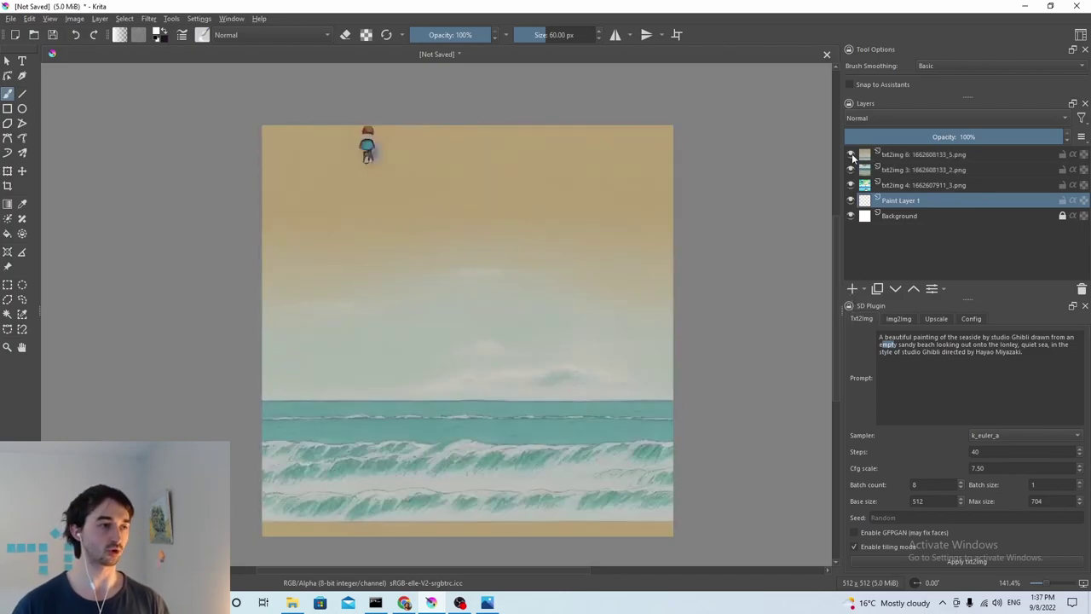
left_click(850, 154)
left_click(849, 170)
left_click(850, 170)
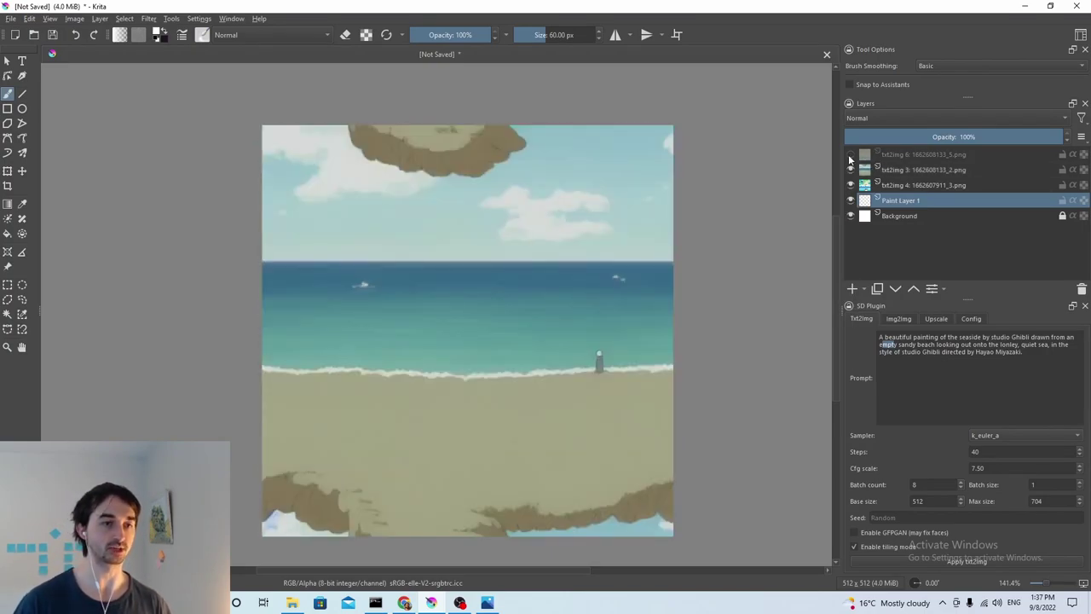
left_click(850, 154)
left_click(850, 170)
left_click(850, 155)
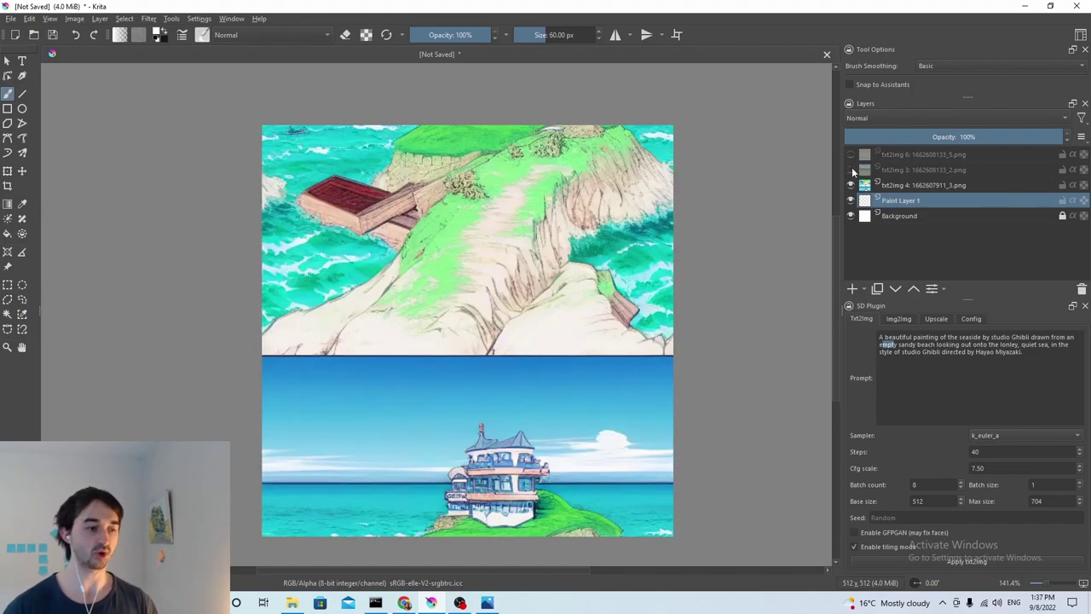
mouse_move(853, 171)
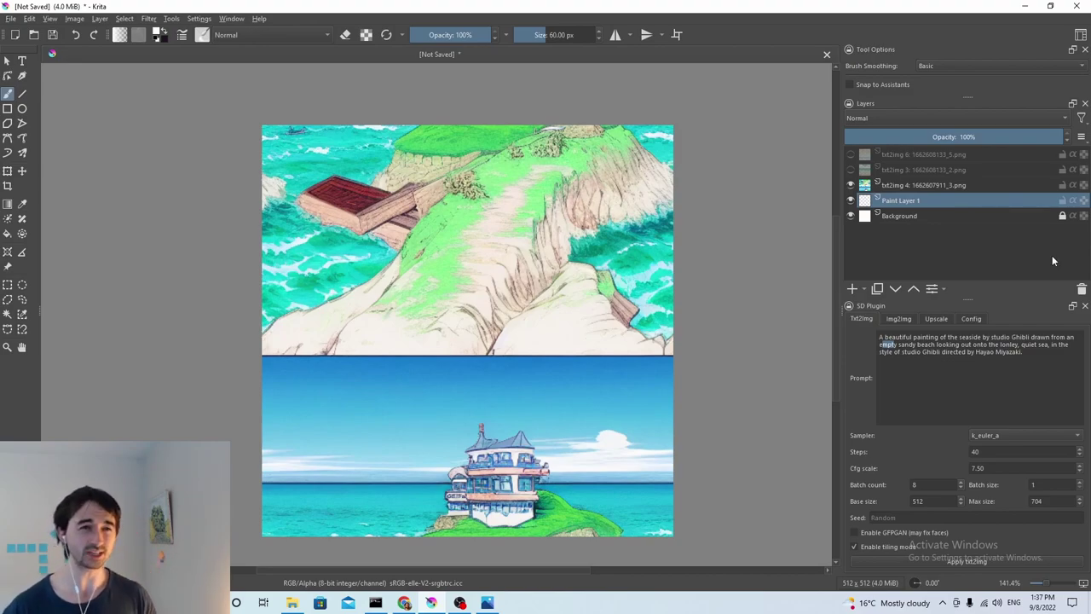
key("ctrl+a")
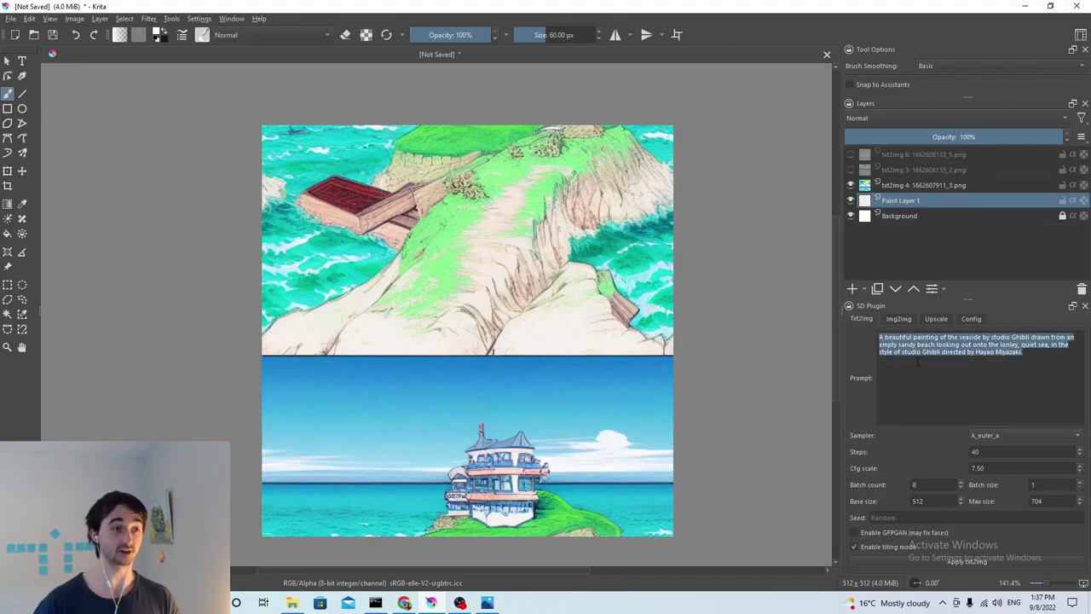
- Leave only the peach-sky waves txt2img 6 visible, hiding txt2img 3 and txt2img 4
left_click(850, 154)
left_click(850, 170)
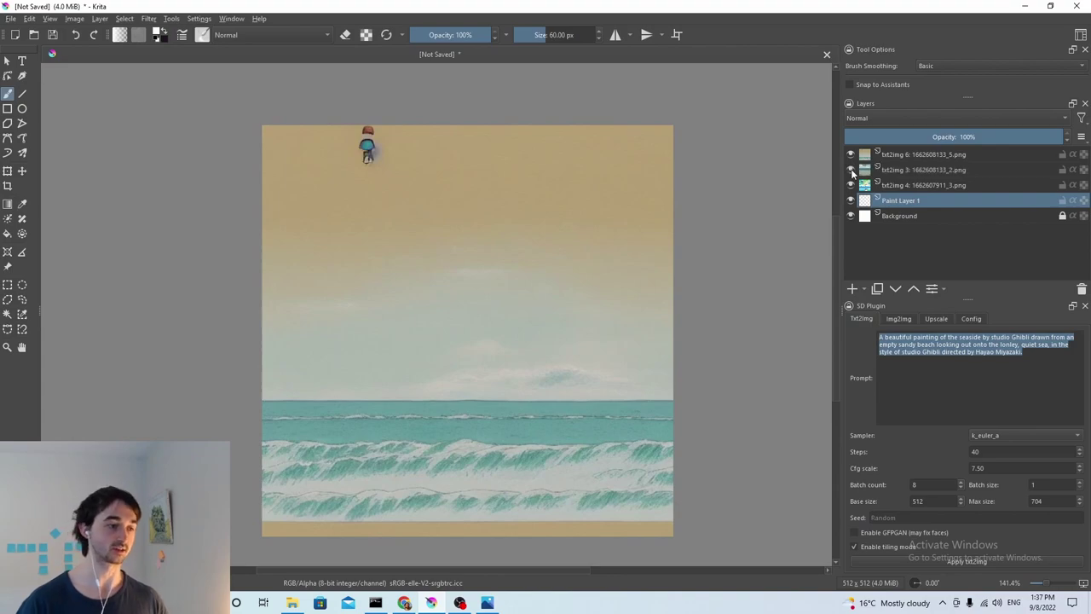
left_click(849, 155)
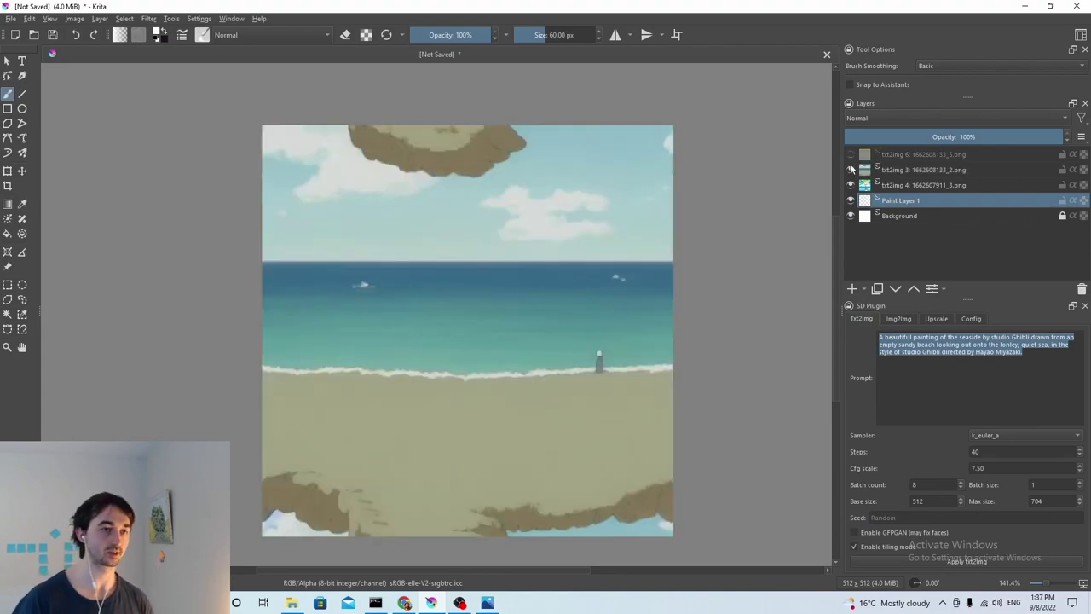
left_click(850, 155)
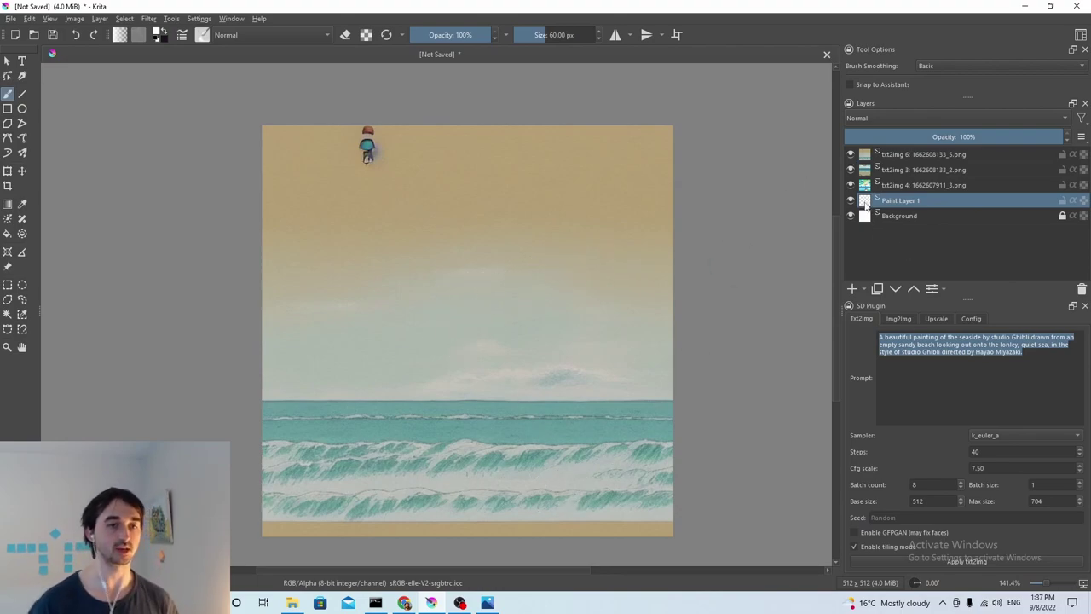
left_click(850, 170)
left_click(850, 185)
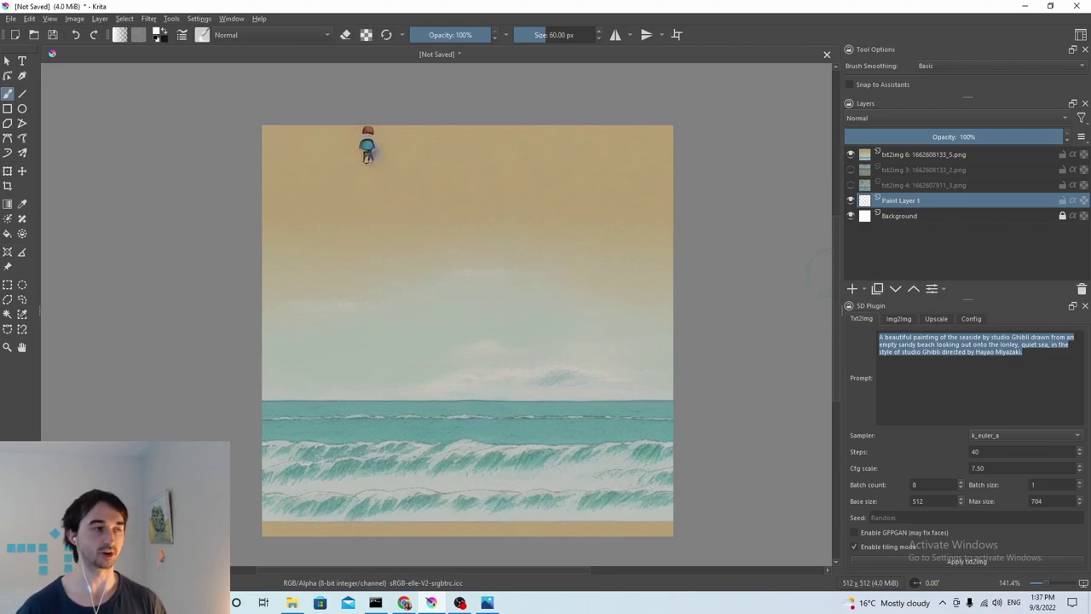
- Delete the extra paint layer and rectangle-select a plain patch of empty sky
key("shift+Delete")
key("ctrl+r")
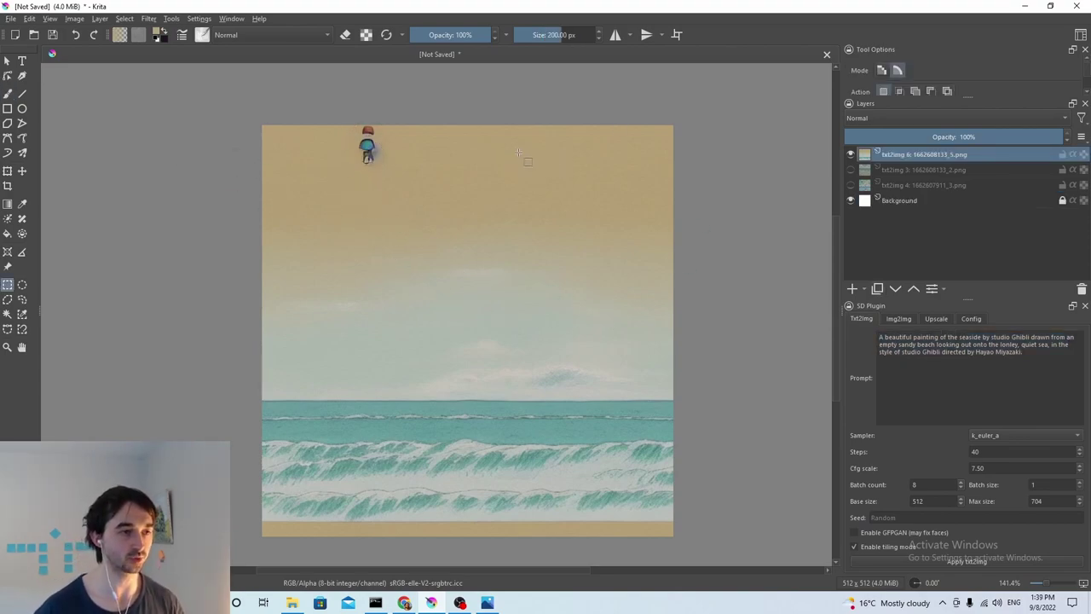
left_click_drag(554, 148, 624, 206)
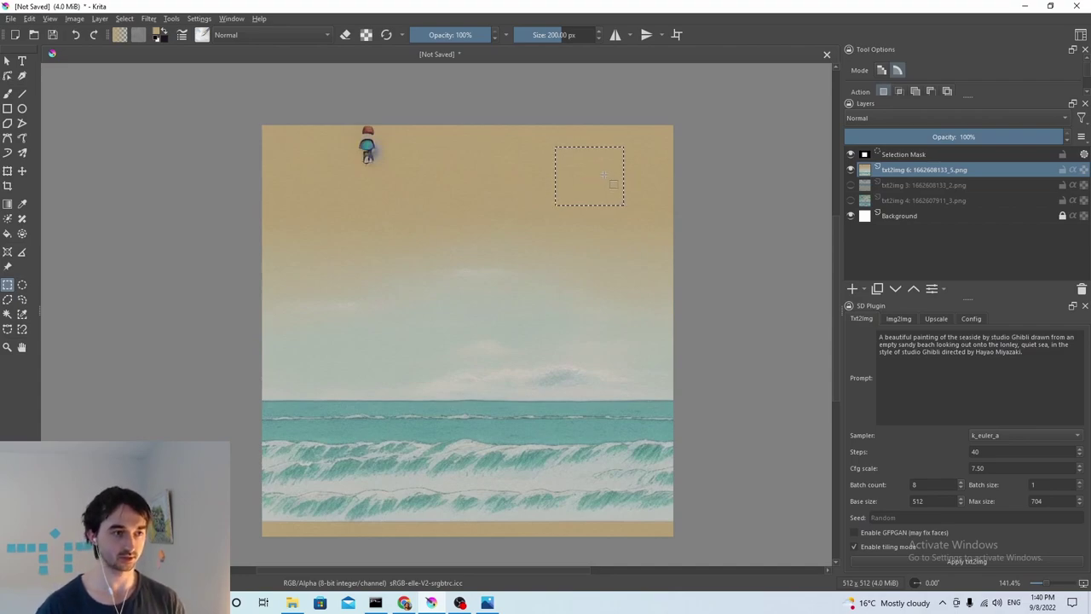
key("ctrl+alt+j")
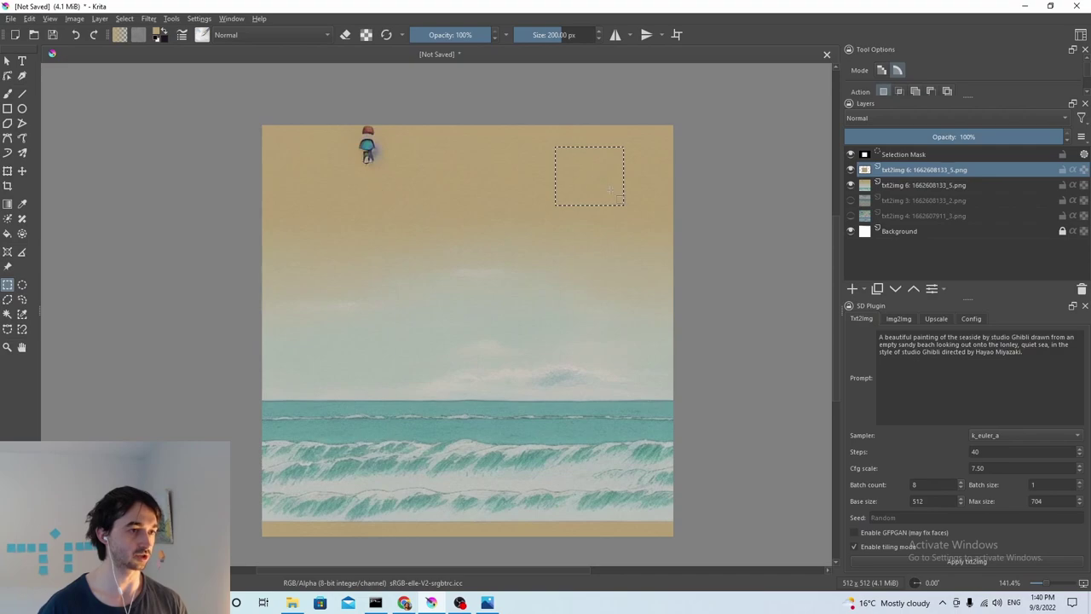
key("ctrl+e")
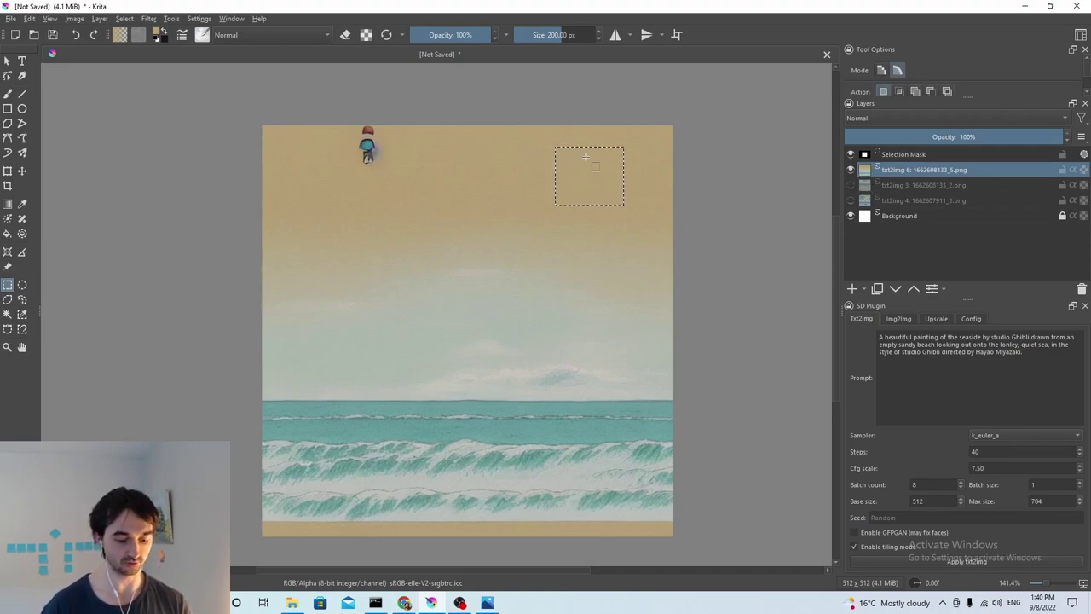
- Feather the selection by 5 px and move the sky patch over the small figure
key("shift+F6")
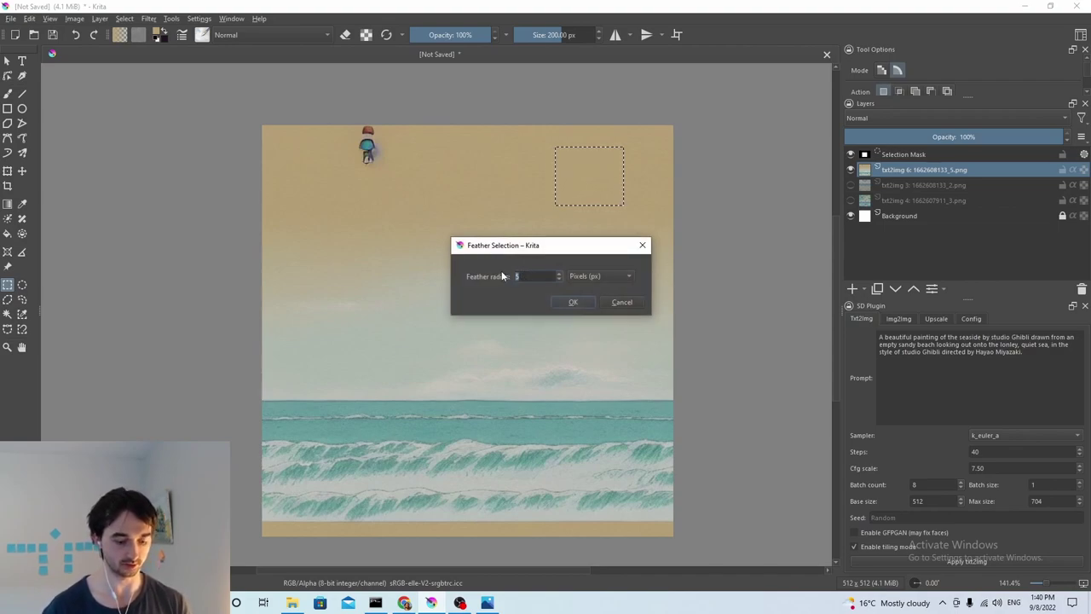
left_click(580, 302)
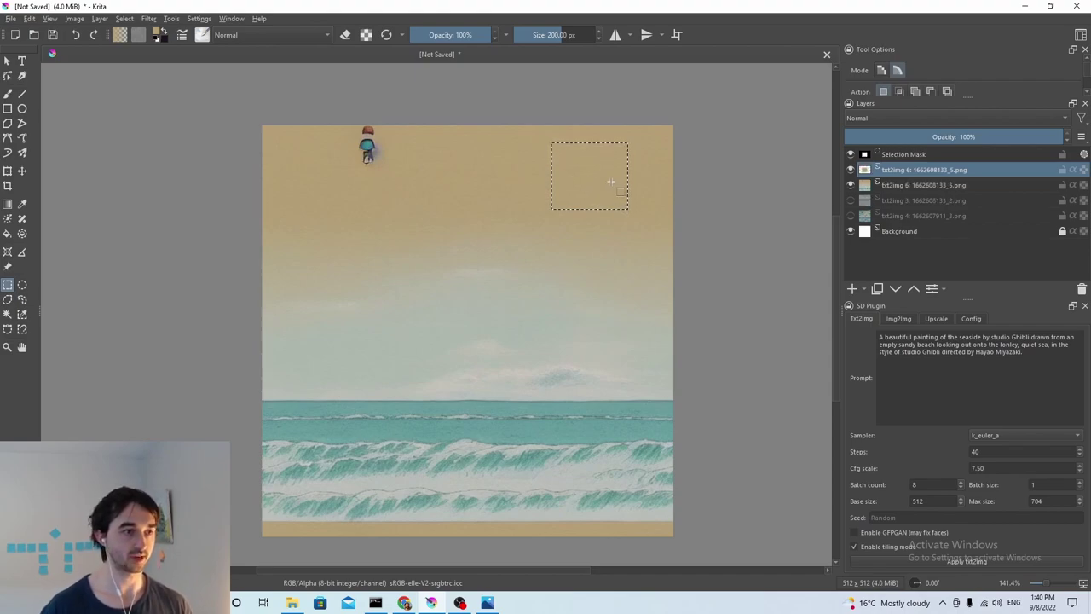
key("t")
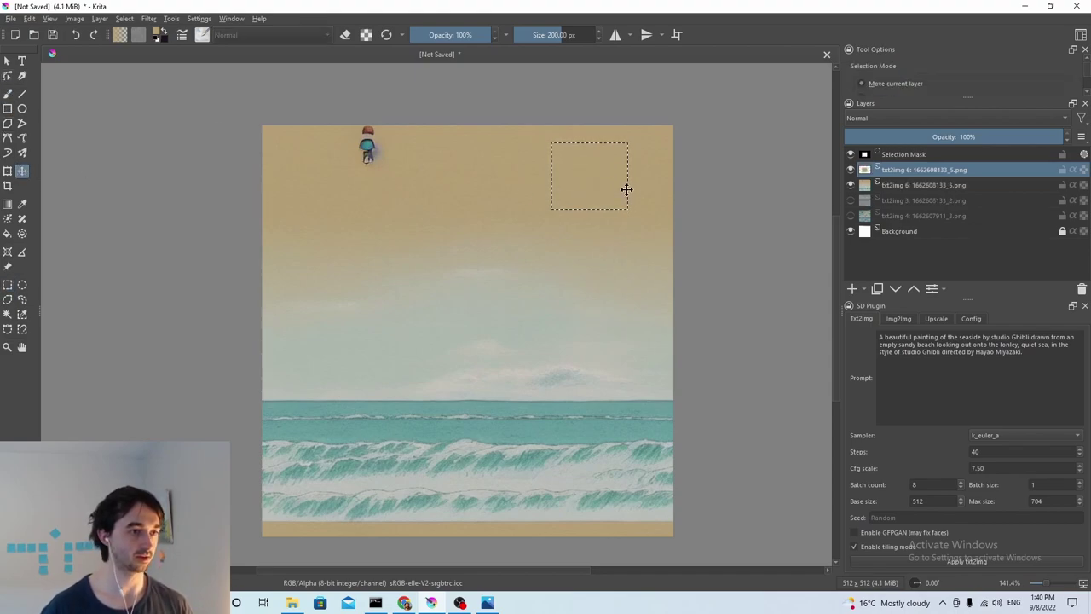
left_click_drag(627, 189, 404, 165)
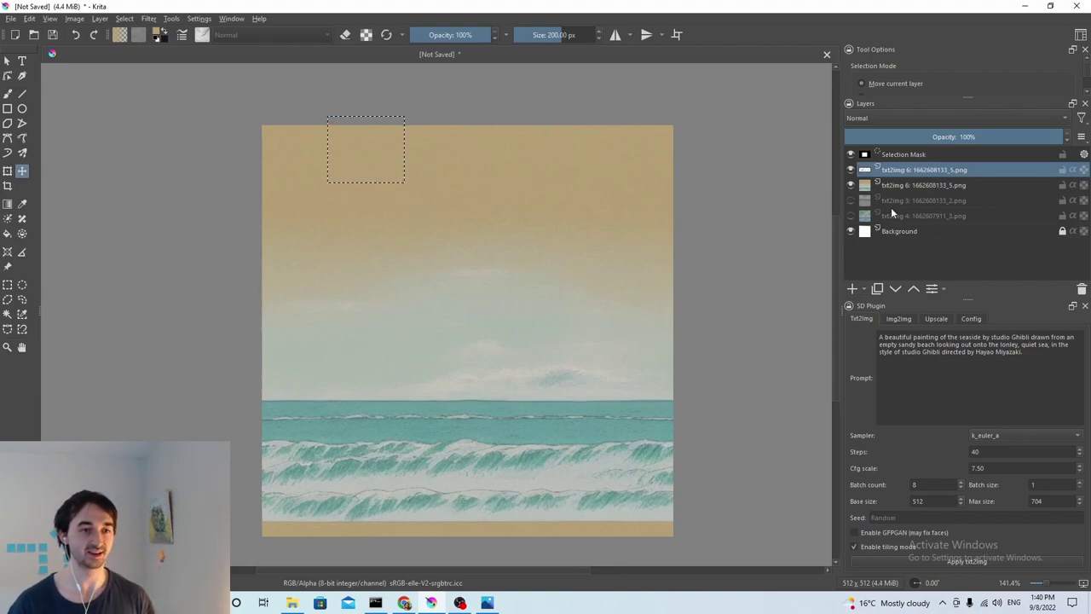
- Check the sky patch by toggling its layer, then hide the selection mask
left_click(849, 169)
left_click(850, 169)
left_click(850, 154)
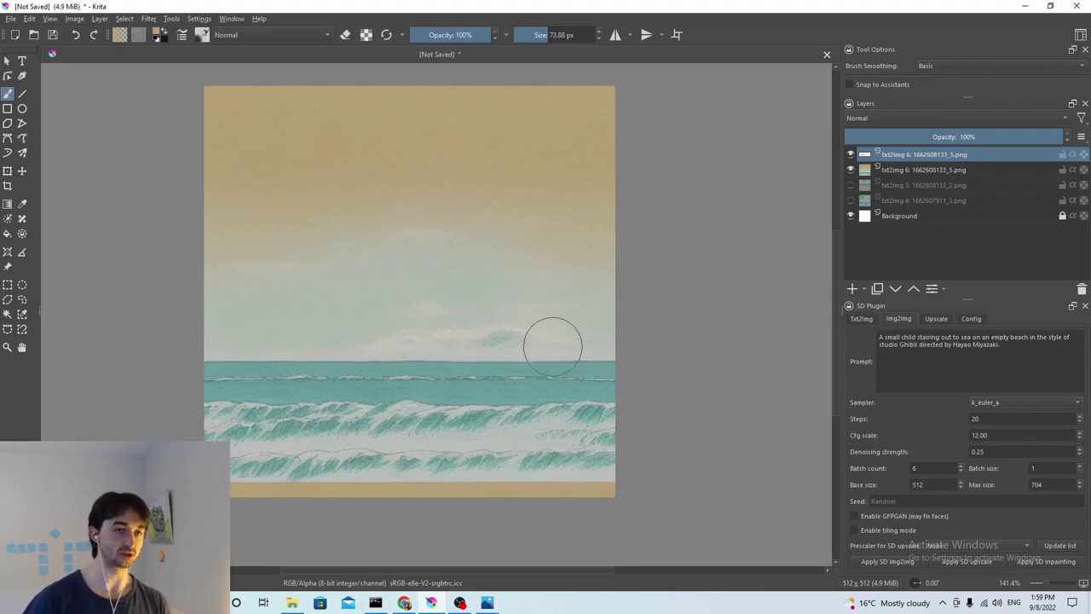
- Set the brush to about 16 px, swap foreground and background colours, and zoom in
left_click(521, 35)
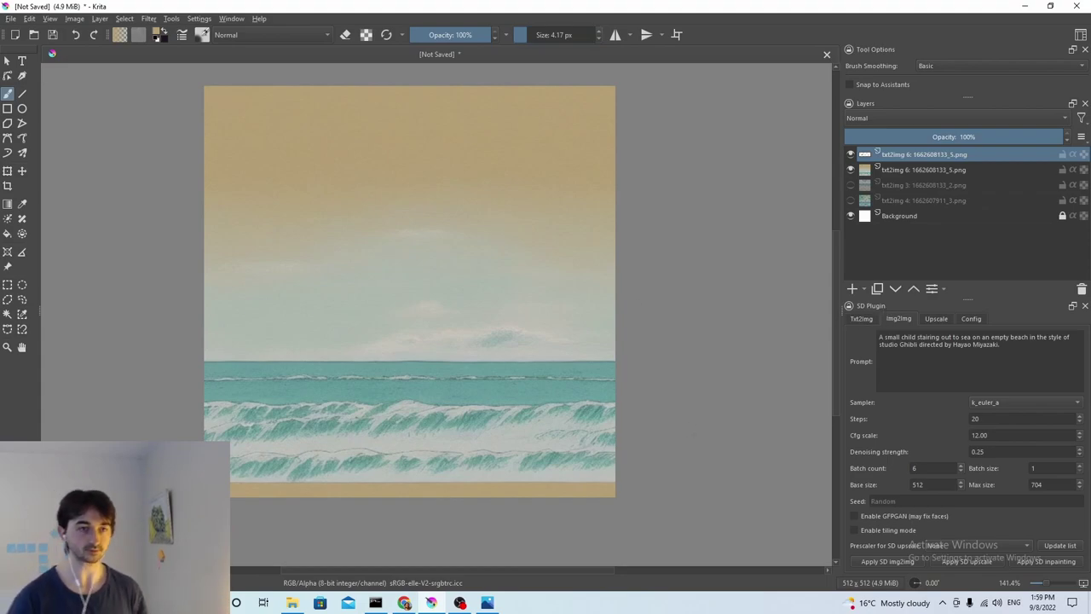
left_click(530, 32)
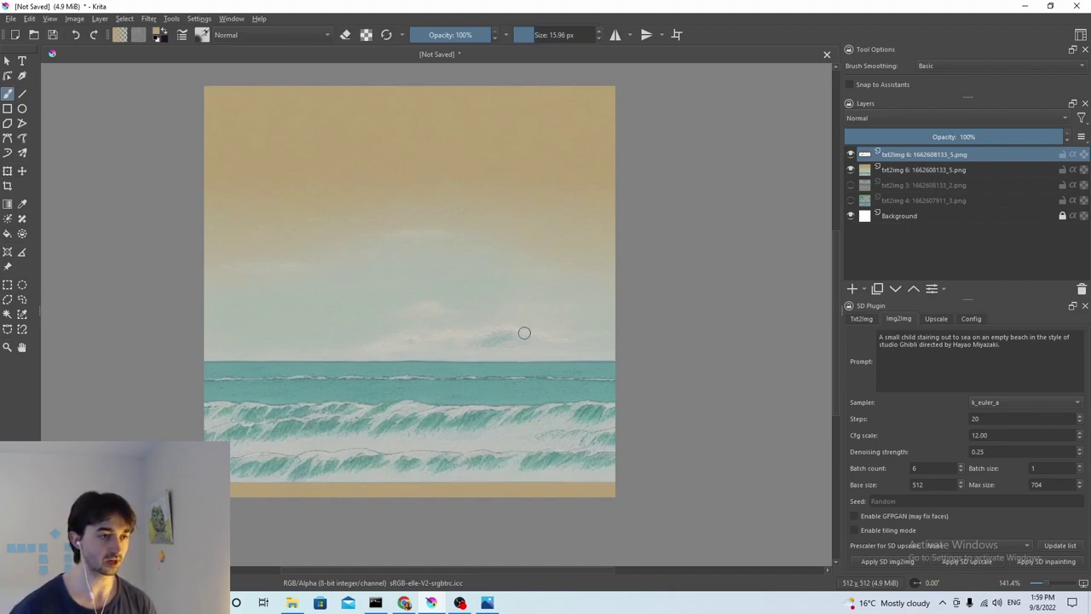
left_click(162, 34)
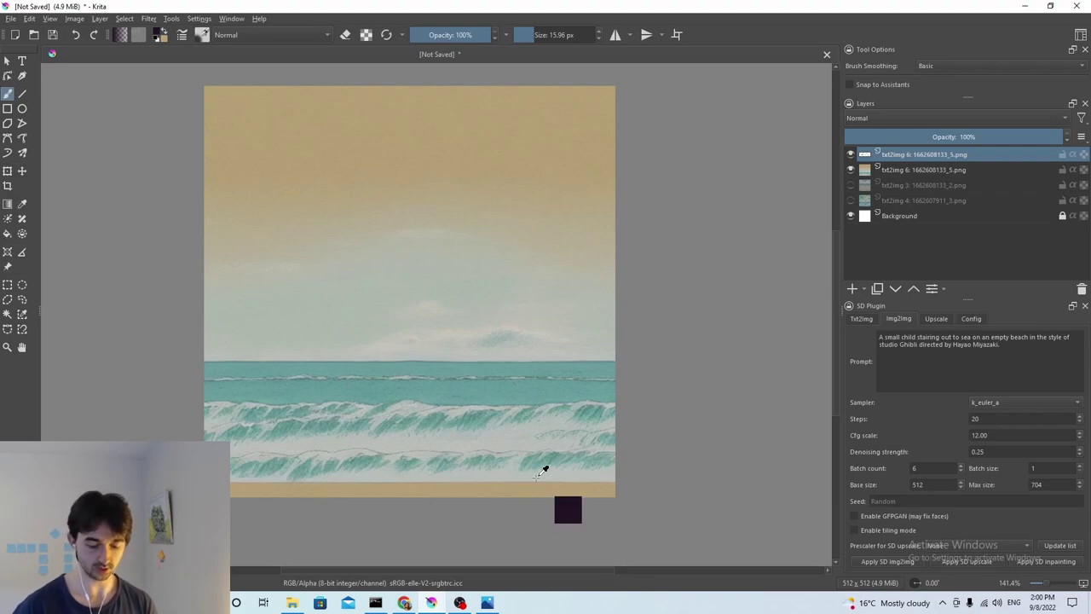
scroll(542, 470, "up", 3)
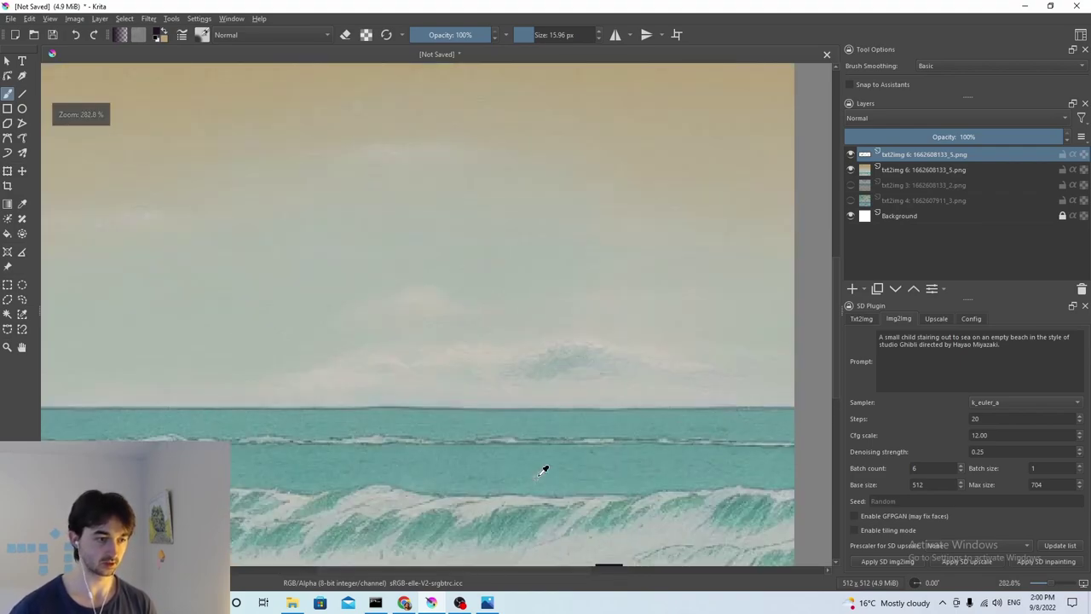
scroll(543, 468, "down", 3)
scroll(546, 452, "up", 1)
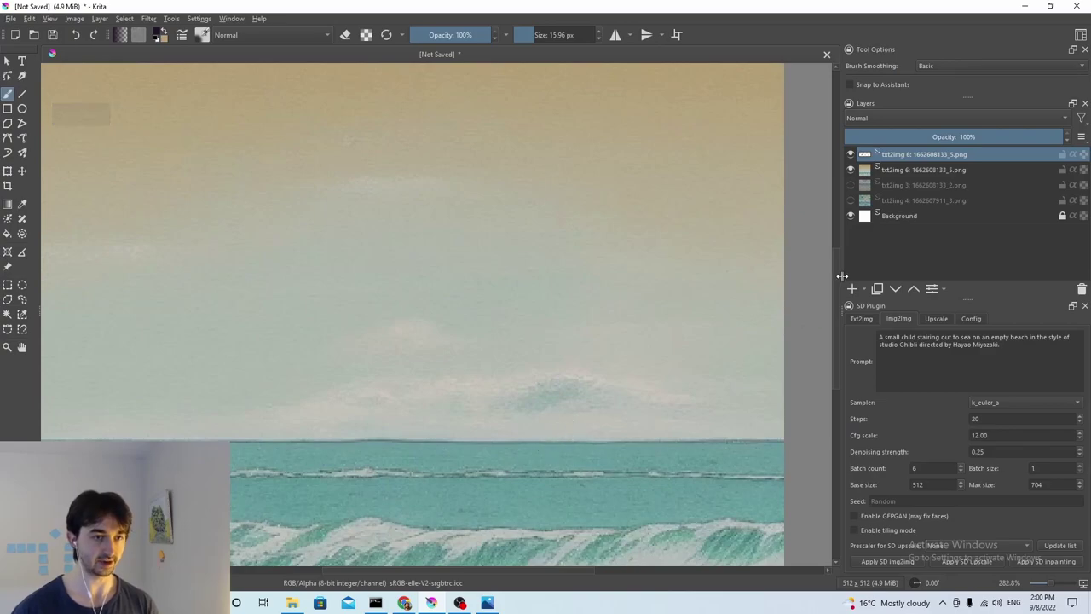
scroll(835, 312, "up", 1)
scroll(835, 351, "up", 1)
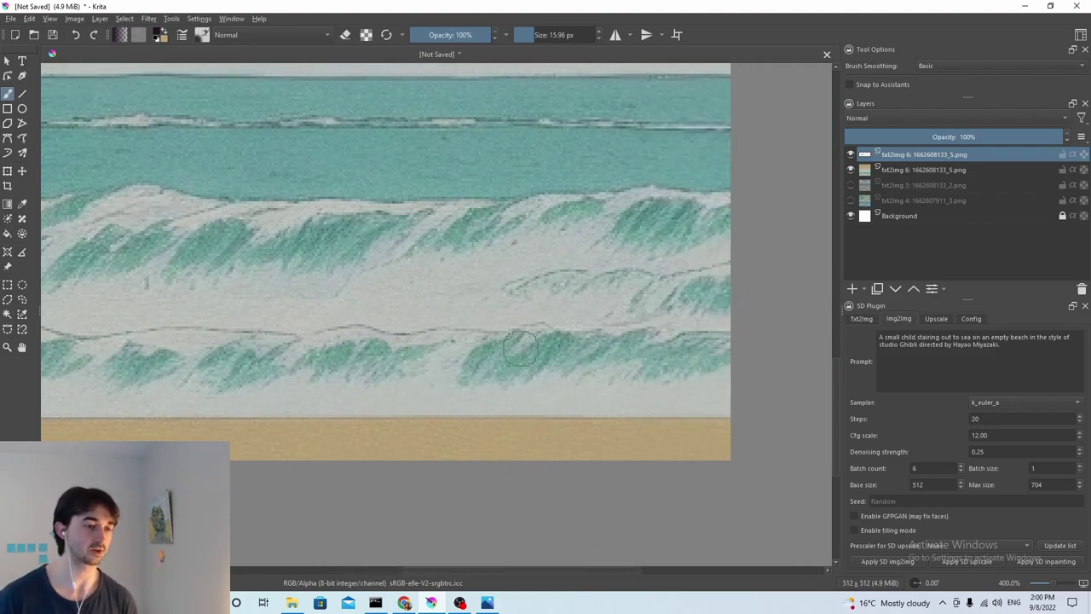
- Choose mid grey #808080, shrink the brush to about 14 px, and paint the child's body
left_click(159, 35)
left_click(546, 176)
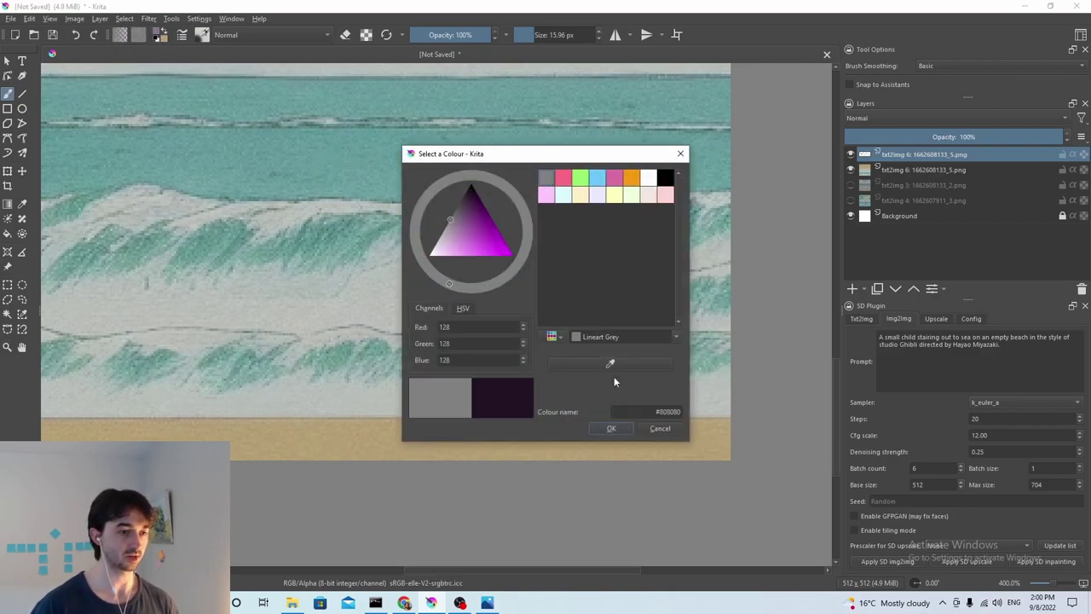
left_click(611, 428)
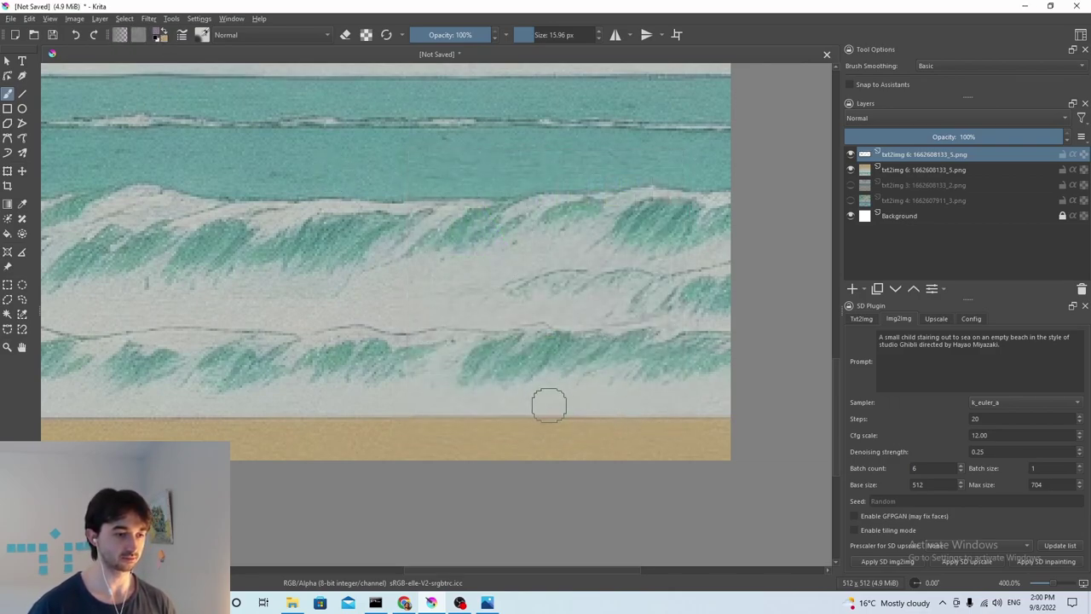
left_click(598, 39)
left_click(598, 38)
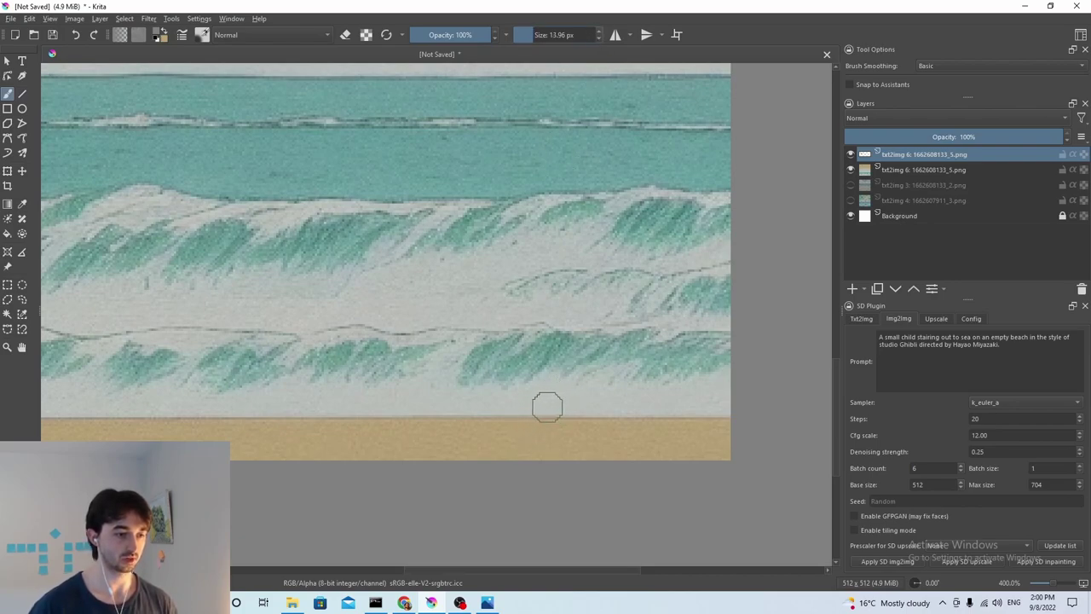
mouse_move(546, 392)
left_mouse_down()
mouse_move(552, 372)
mouse_move(559, 410)
mouse_move(550, 409)
left_mouse_up()
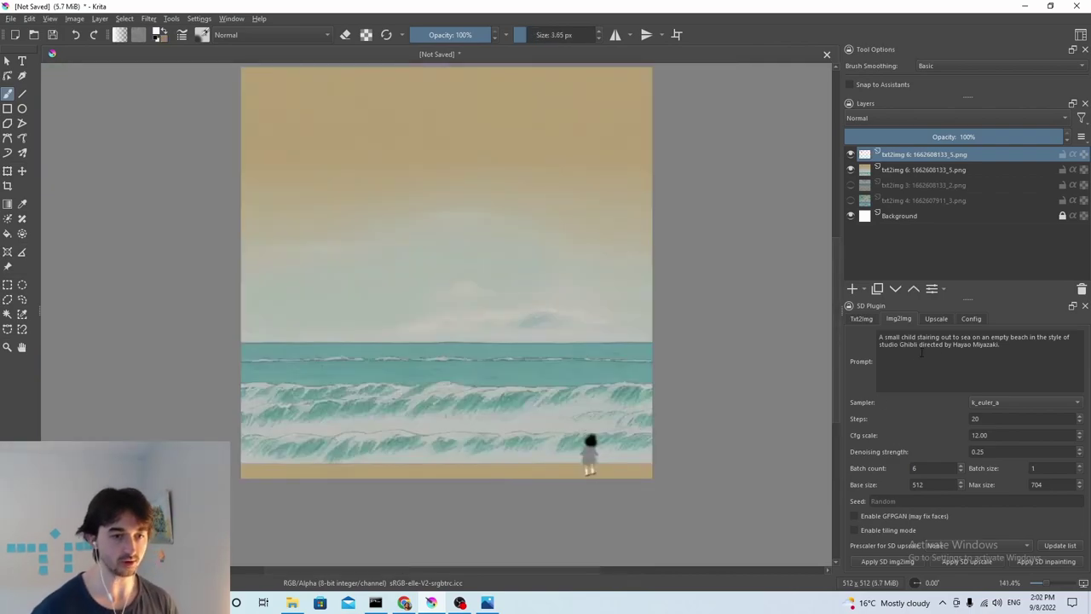
- Zoom in on the painted child, then toggle the top layer to compare results
triple_click(1002, 356)
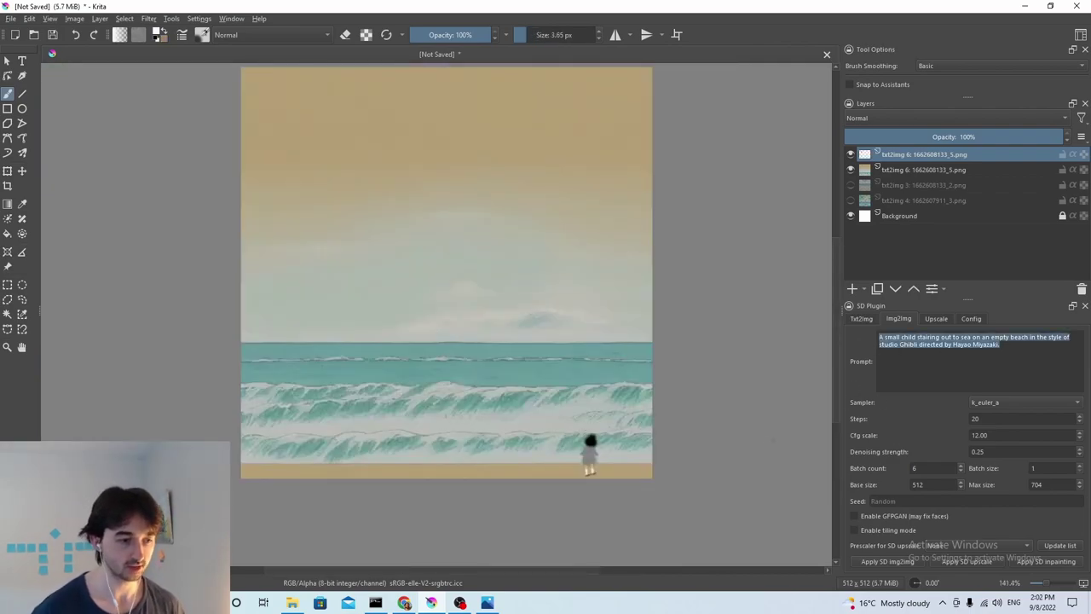
key("ctrl+plus")
key("ctrl+plus")
key("ctrl+plus")
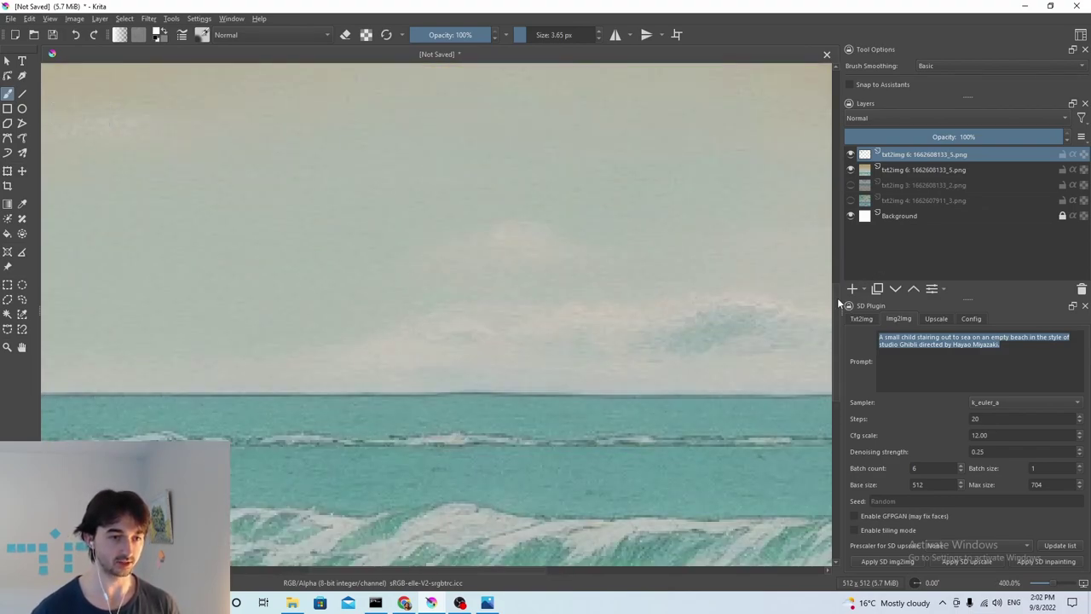
scroll(836, 362, "down", 5)
left_click_drag(361, 568, 475, 569)
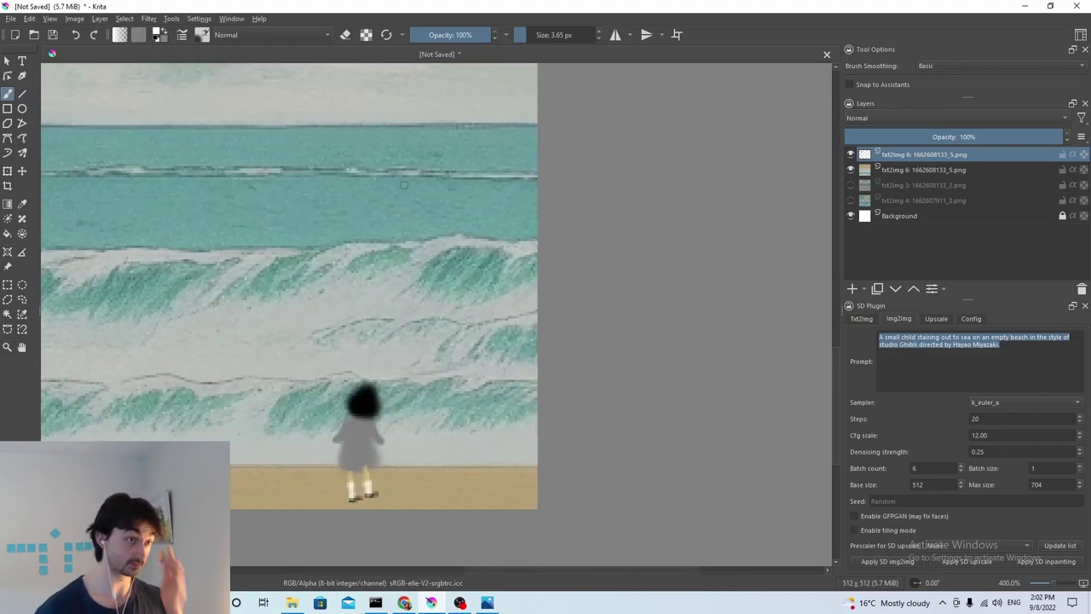
key("ctrl+minus")
key("ctrl+minus")
key("ctrl+minus")
left_click(850, 154)
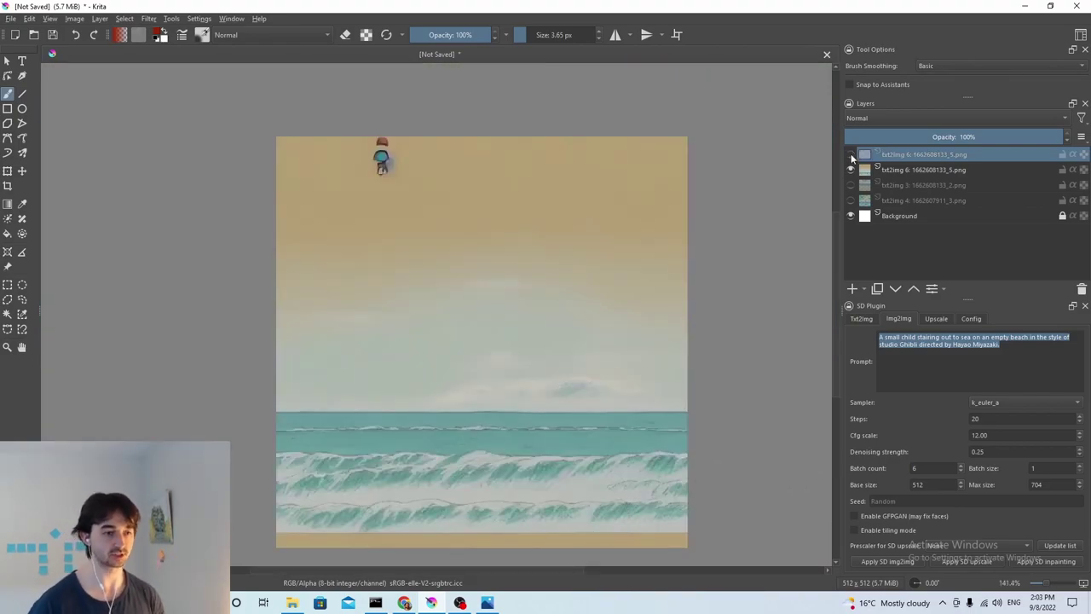
left_click(850, 154)
left_click(850, 155)
left_click(850, 155)
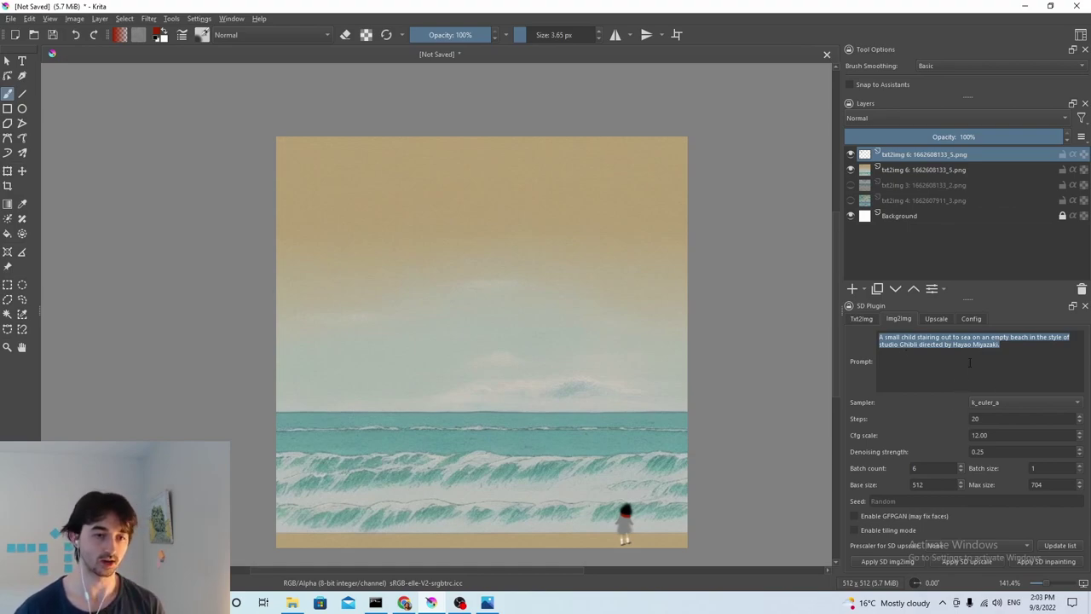
- Set Denoising strength to 0.20 and generate a new img2img batch
scroll(932, 473, "up", 2)
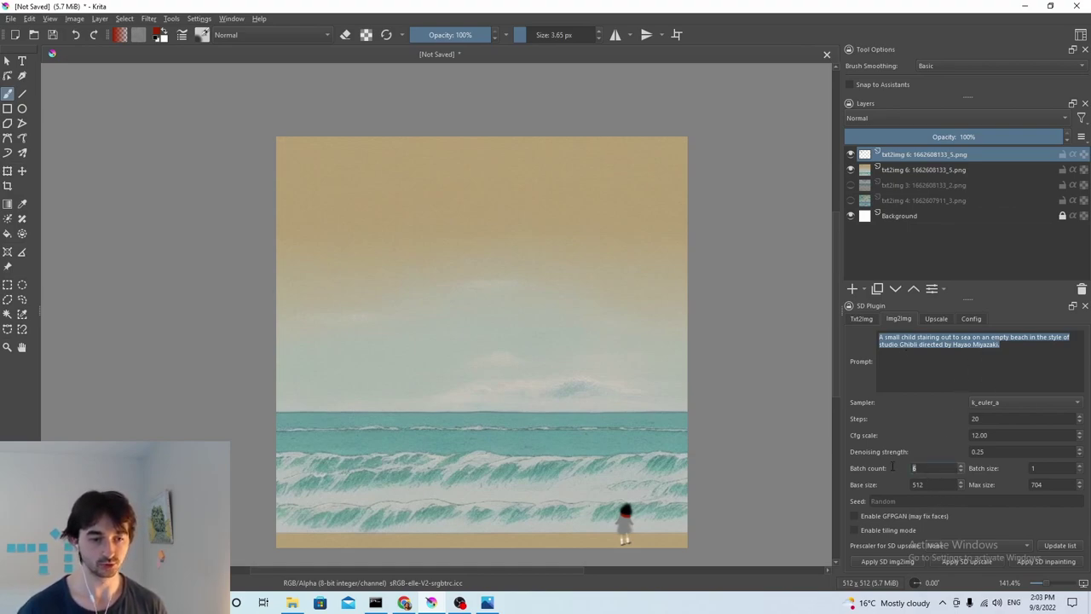
left_click(993, 451)
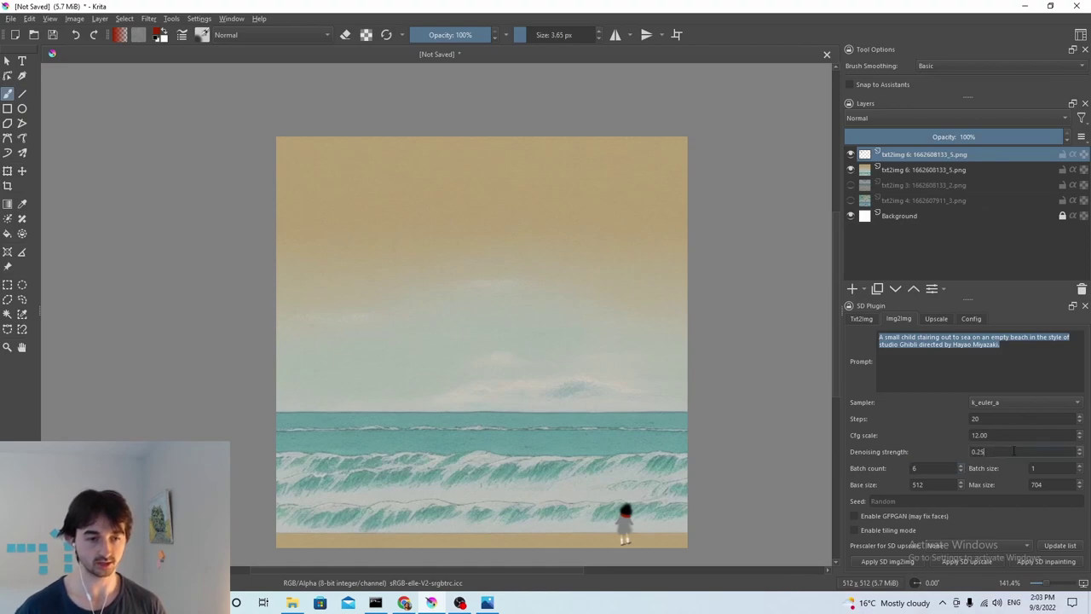
key("BackSpace")
type("0")
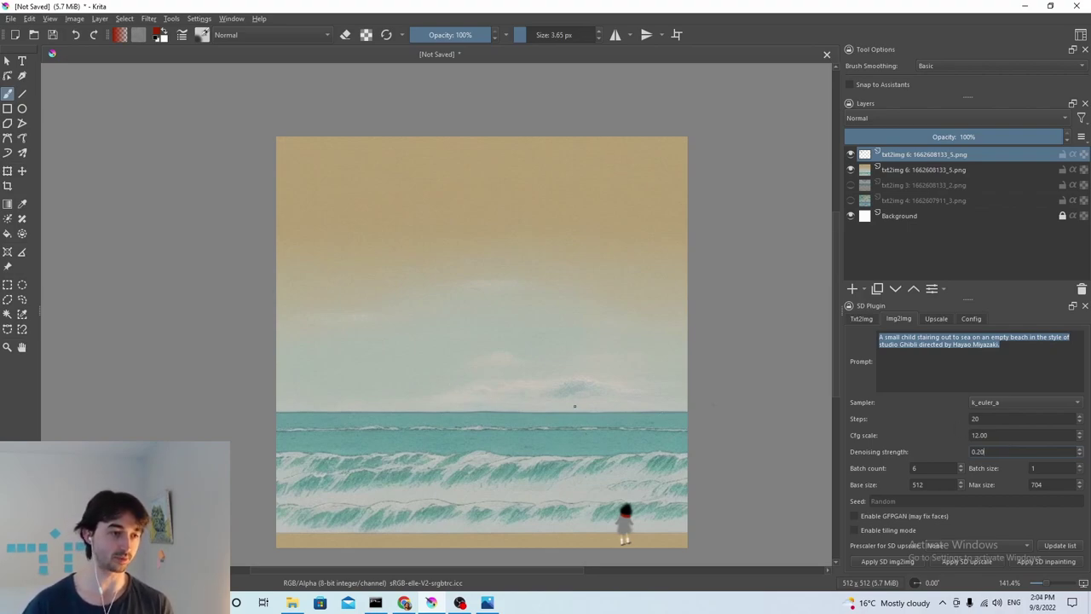
key("Return")
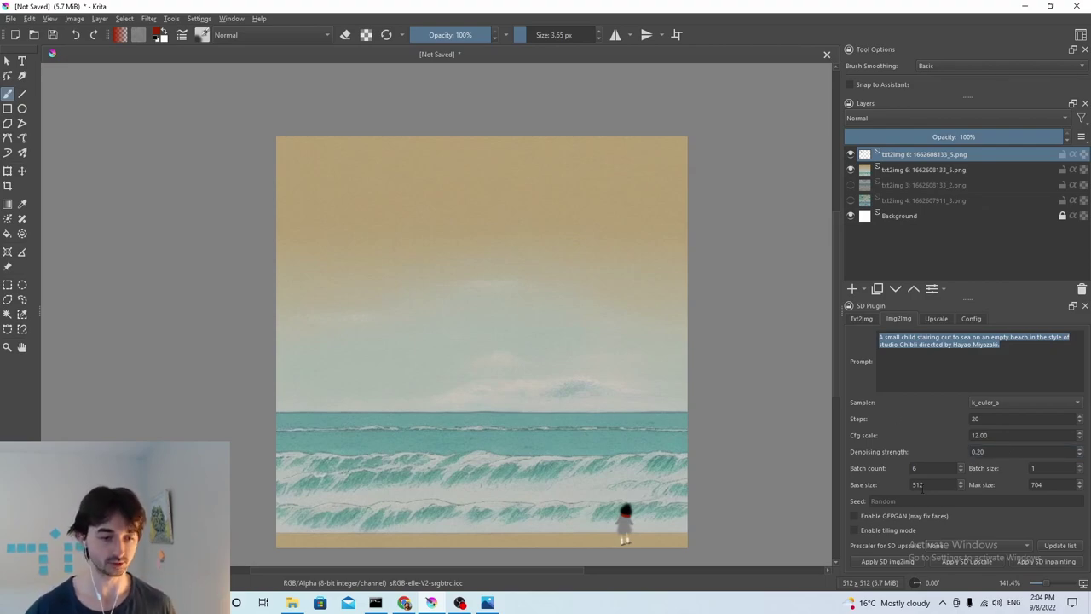
left_click(902, 563)
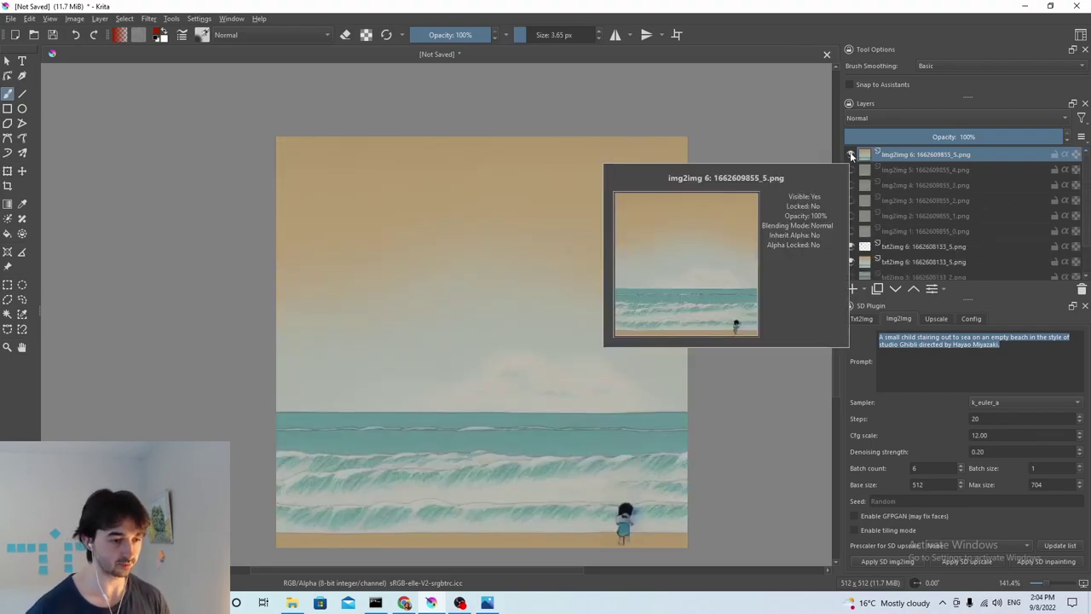
- Toggle img2img 6 down to img2img 3 to compare the variations
left_click(851, 155)
left_click(852, 170)
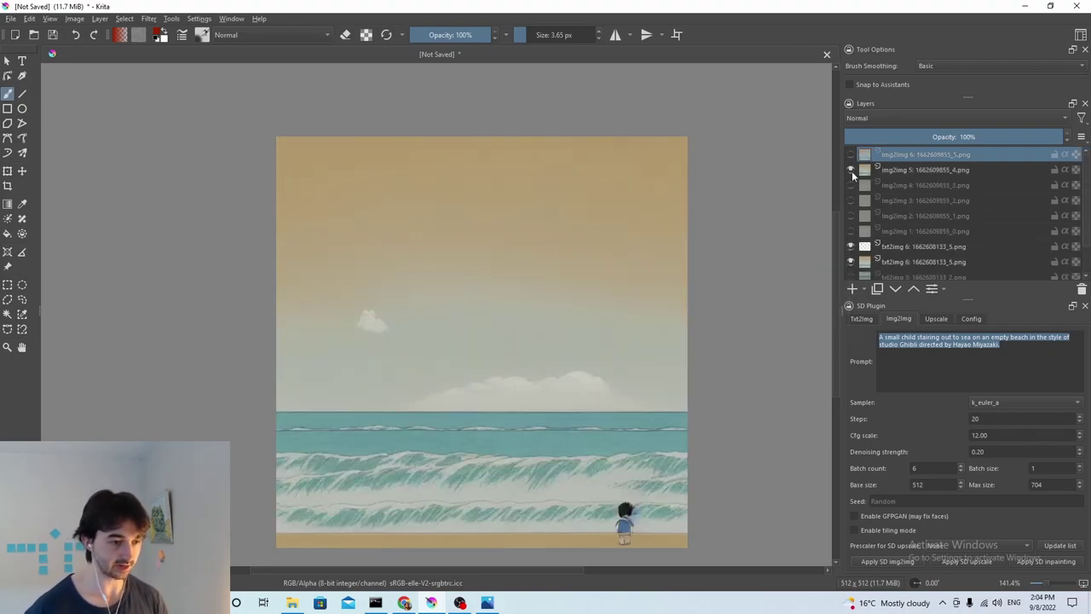
left_click(852, 171)
left_click(852, 185)
left_click(851, 185)
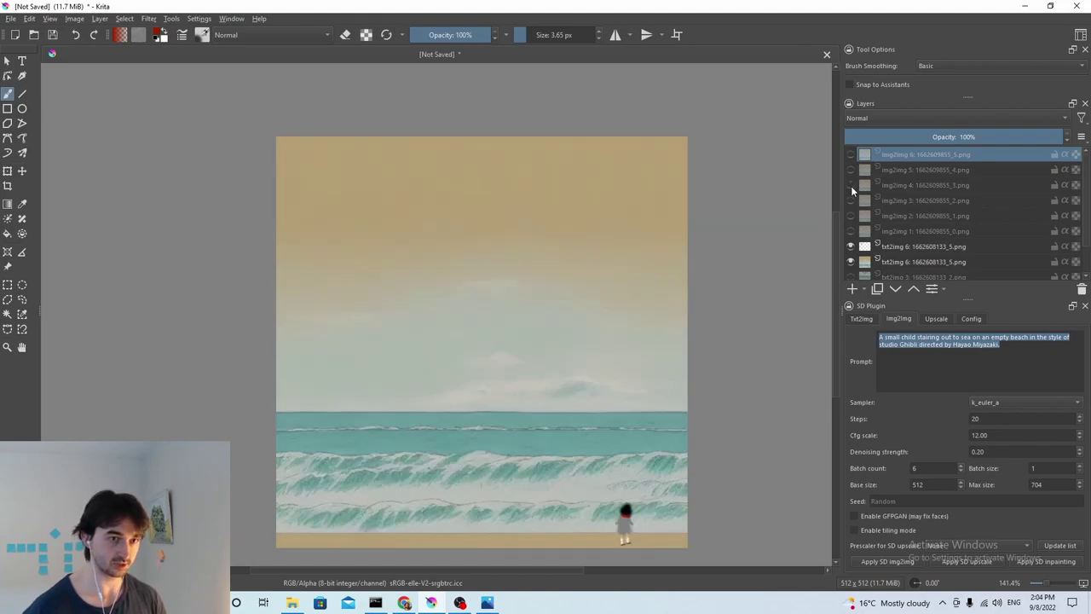
left_click(851, 200)
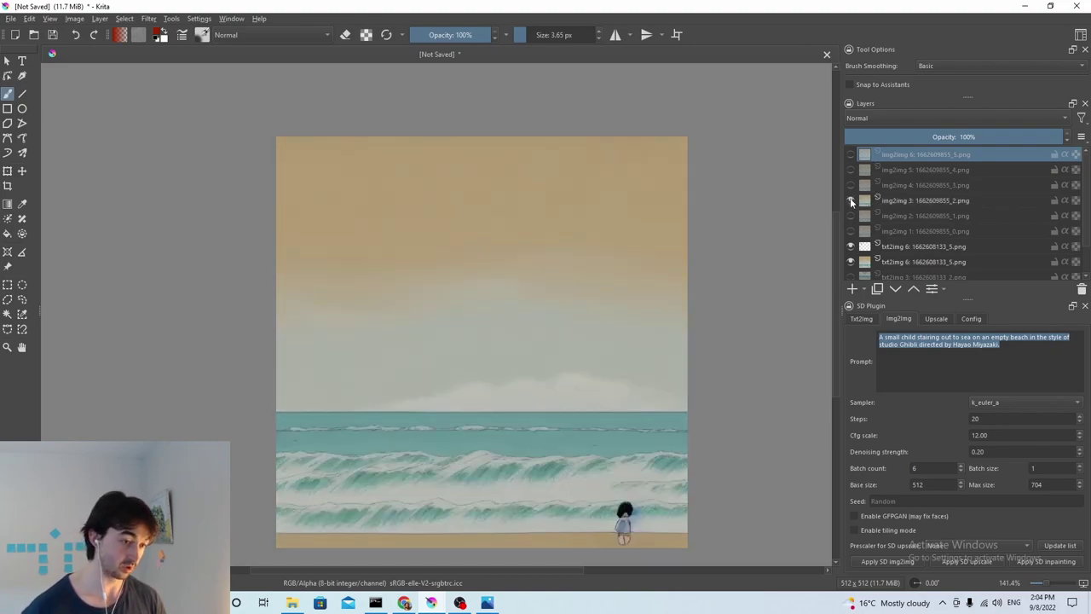
left_click(850, 199)
left_click(850, 199)
- Select img2img 6, 5, 4, 2 and 1 and delete them
left_click(905, 185, "shift")
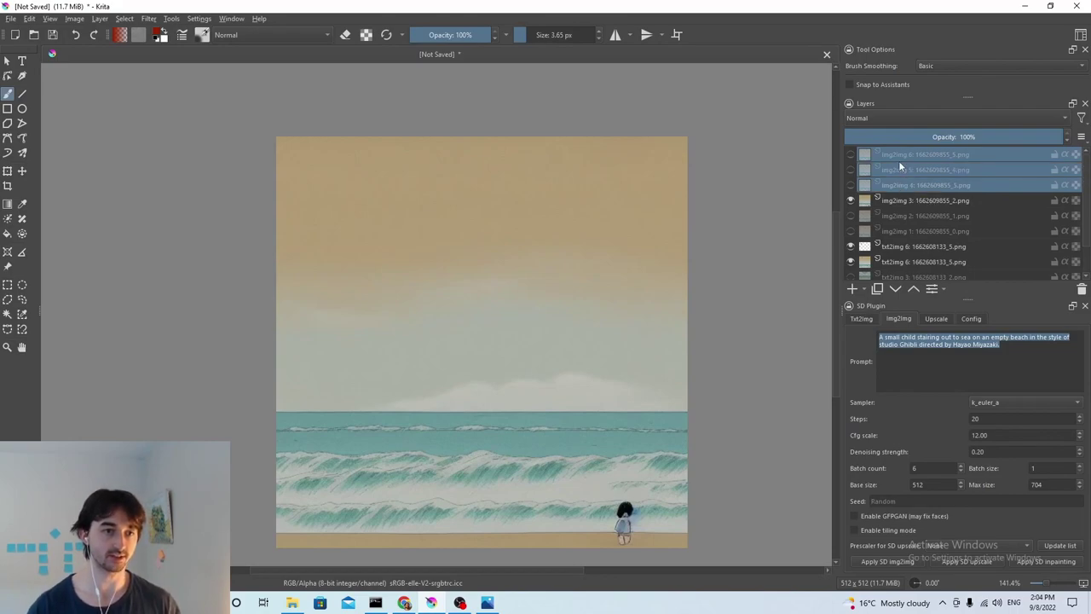
mouse_move(902, 213)
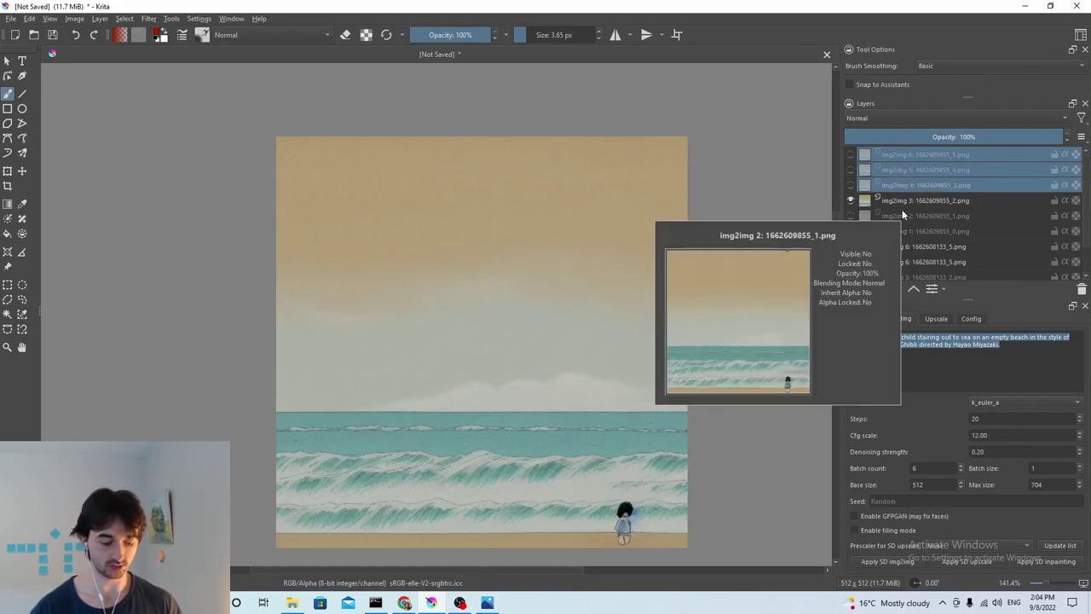
key("shift+Delete")
key("shift+Delete")
key("shift+Delete")
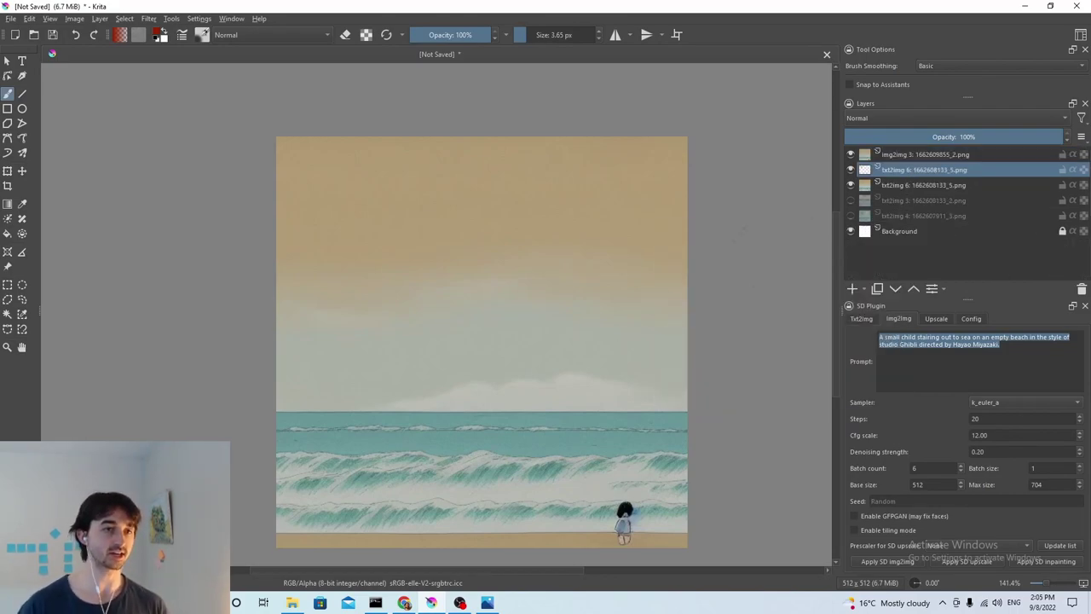
- Compare img2img 3 against the txt2img 6 image beneath, leaving img2img 3 visible
left_click(850, 156)
left_click(850, 155)
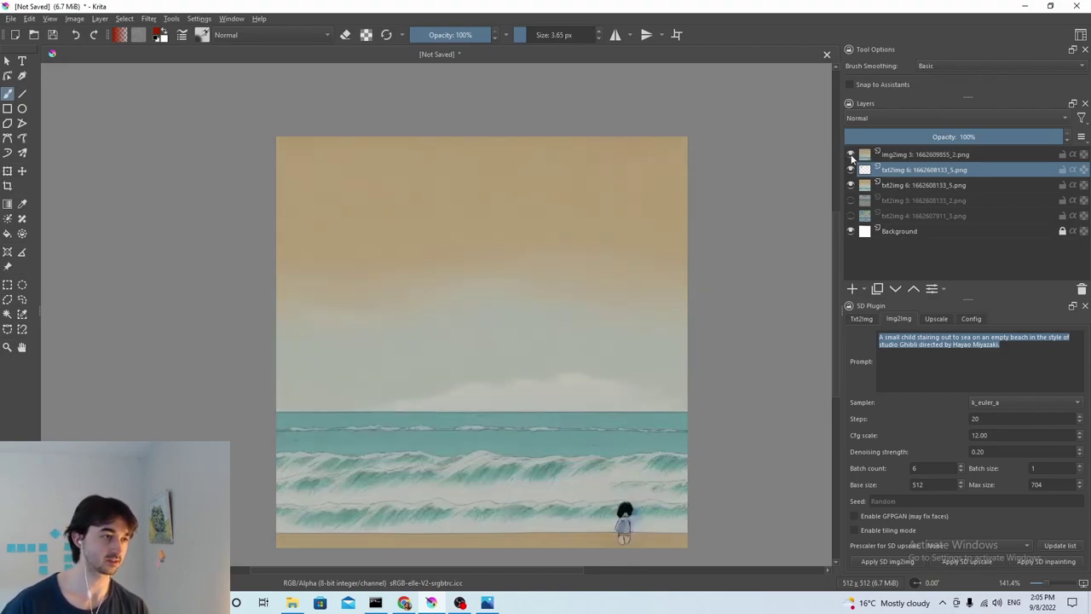
left_click(850, 155)
left_click(850, 156)
left_click(850, 155)
left_click(850, 155)
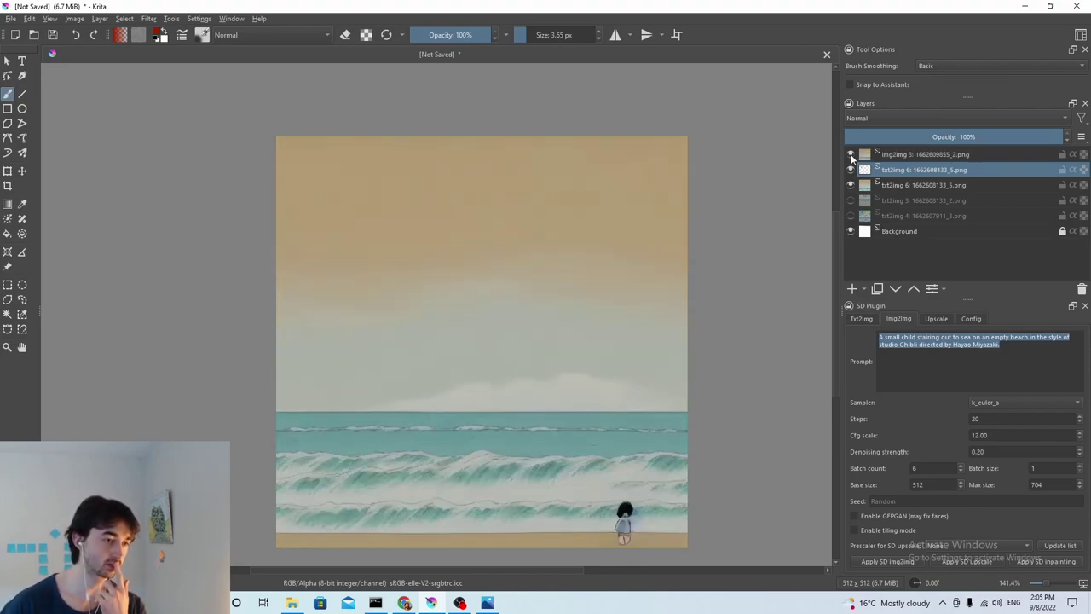
left_click(850, 155)
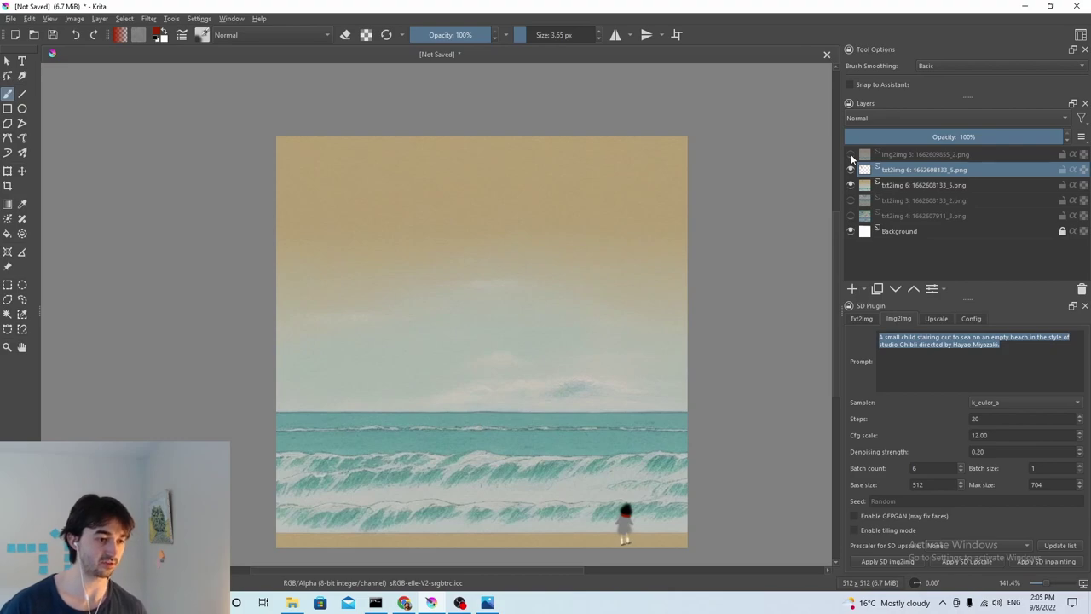
left_click(850, 155)
left_click(850, 155)
left_click(850, 155)
left_click(849, 155)
left_click(850, 155)
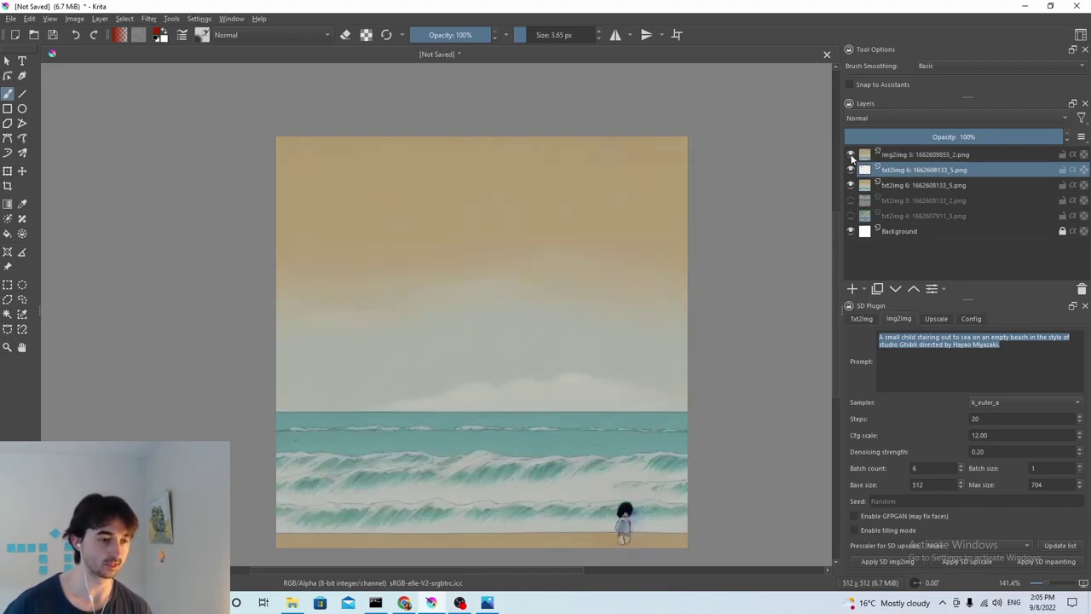
left_click(850, 155)
left_click(850, 155)
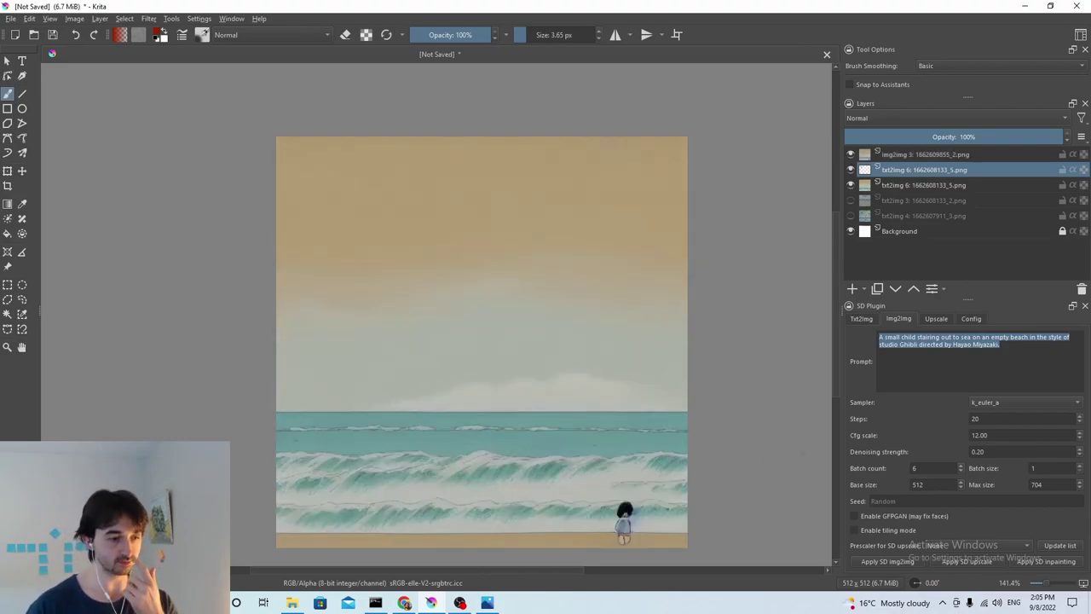
left_click(927, 344)
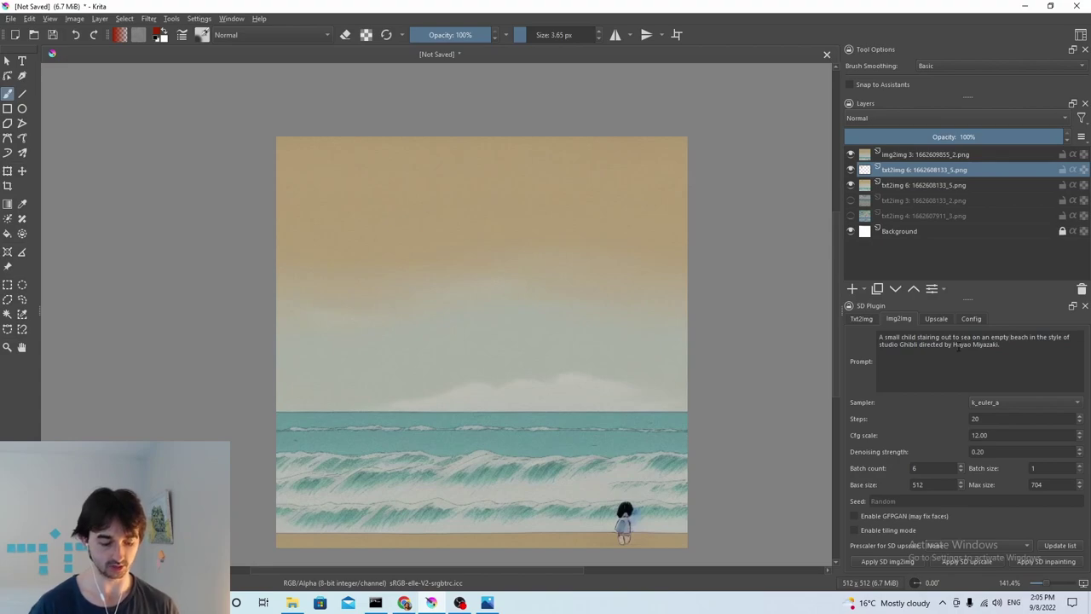
- Revise the prompt for a windy beach and compare the new img2img 5 result
key("ctrl+z")
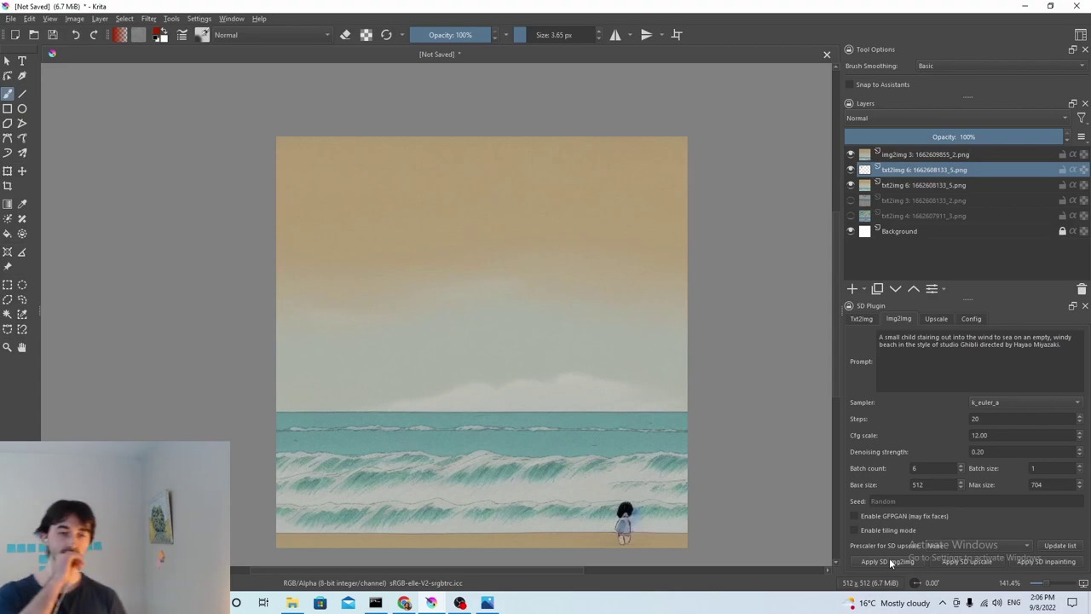
left_click(850, 170)
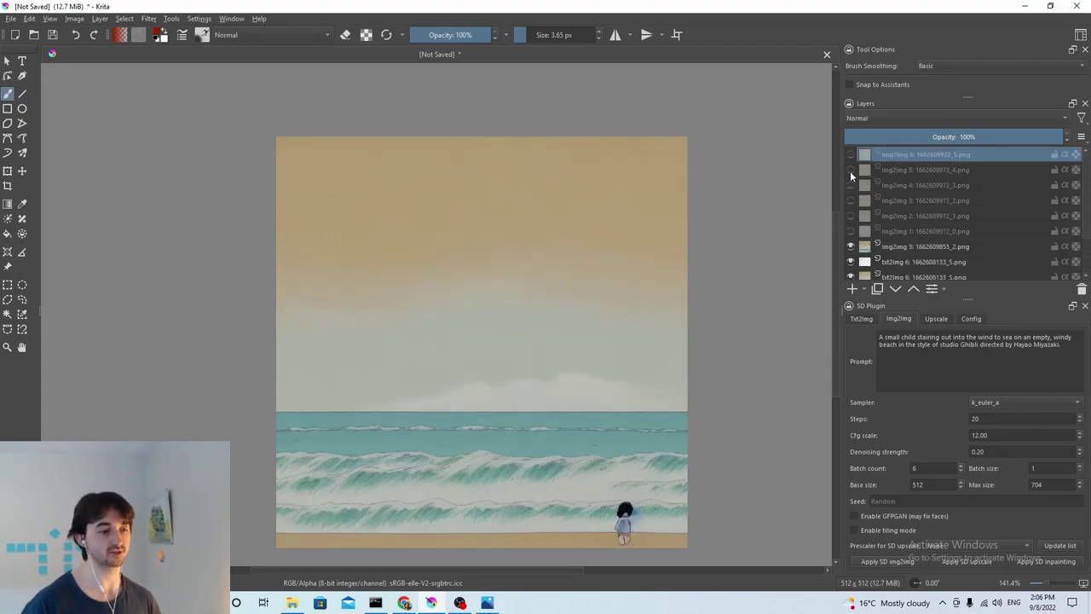
left_click(850, 170)
left_click(850, 171)
left_click(850, 170)
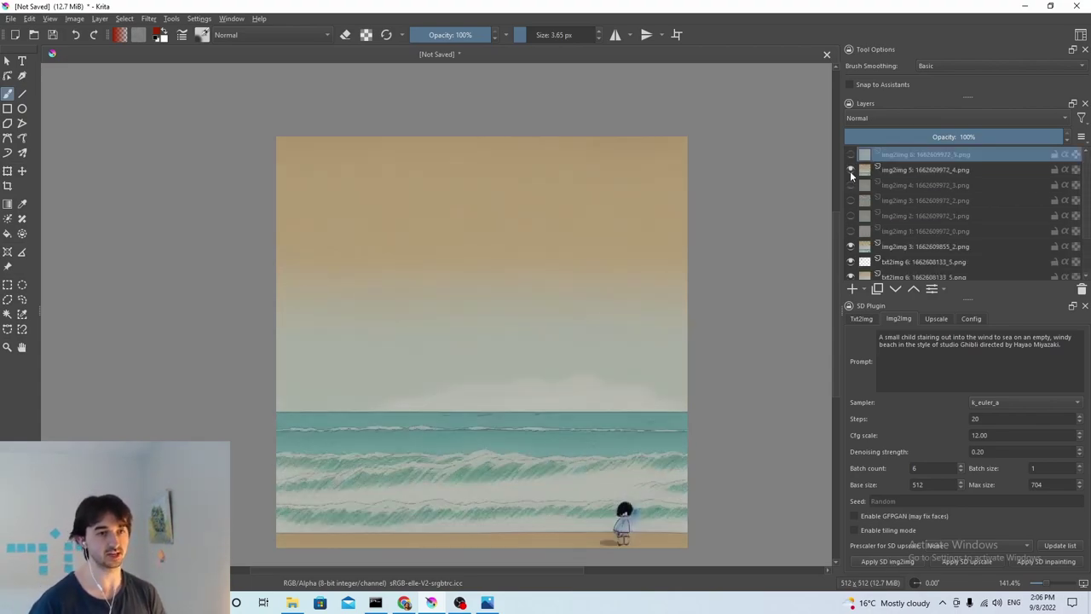
left_click(850, 171)
left_click(849, 171)
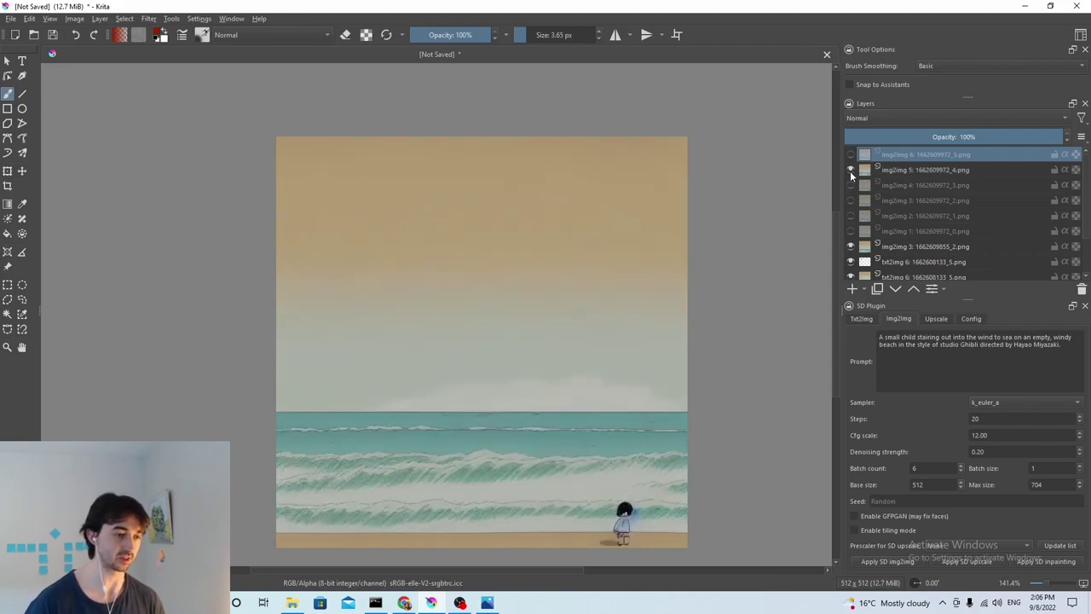
- Select the unwanted new img2img results and delete them, keeping img2img 5
left_click(849, 171)
left_click(850, 170)
left_click(897, 231, "shift")
key("shift+Delete")
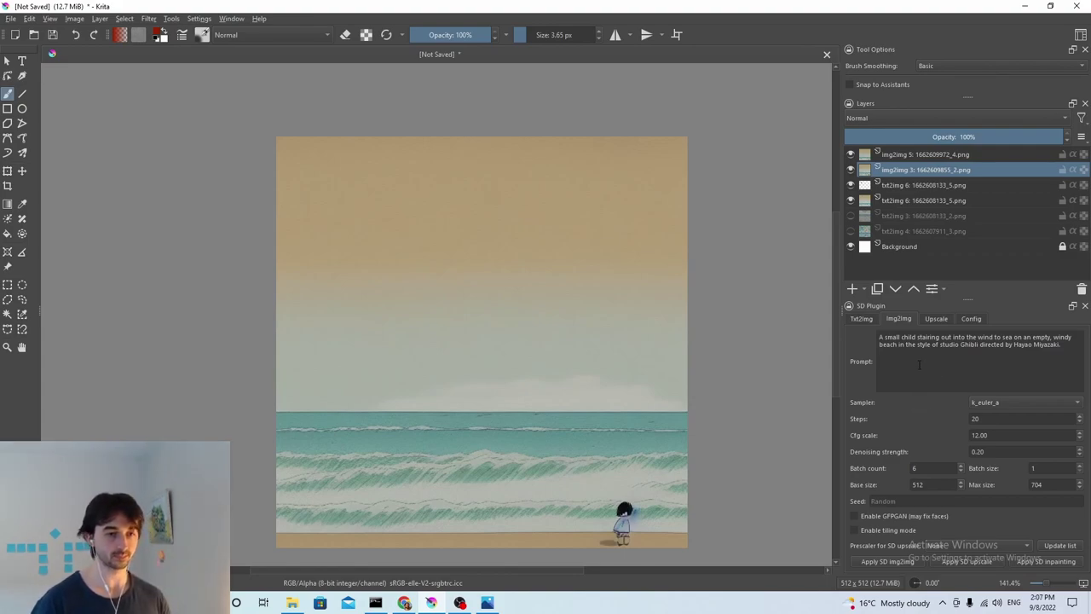
- Add the child casting a shadow to the prompt, set denoising to 0.35, and generate
left_click(1050, 338)
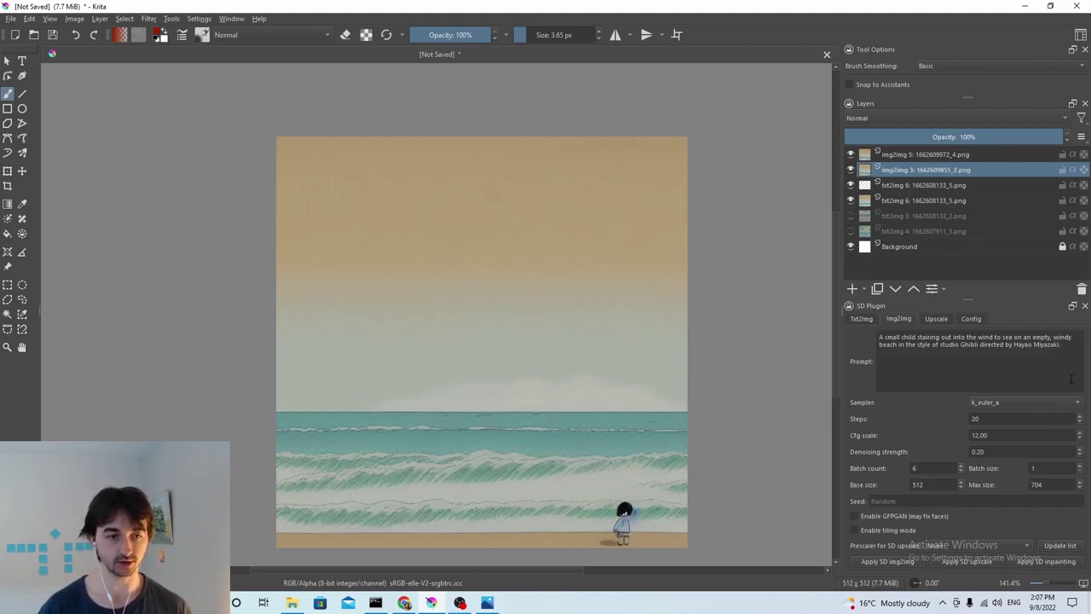
type(", casting a shadow on the sand,")
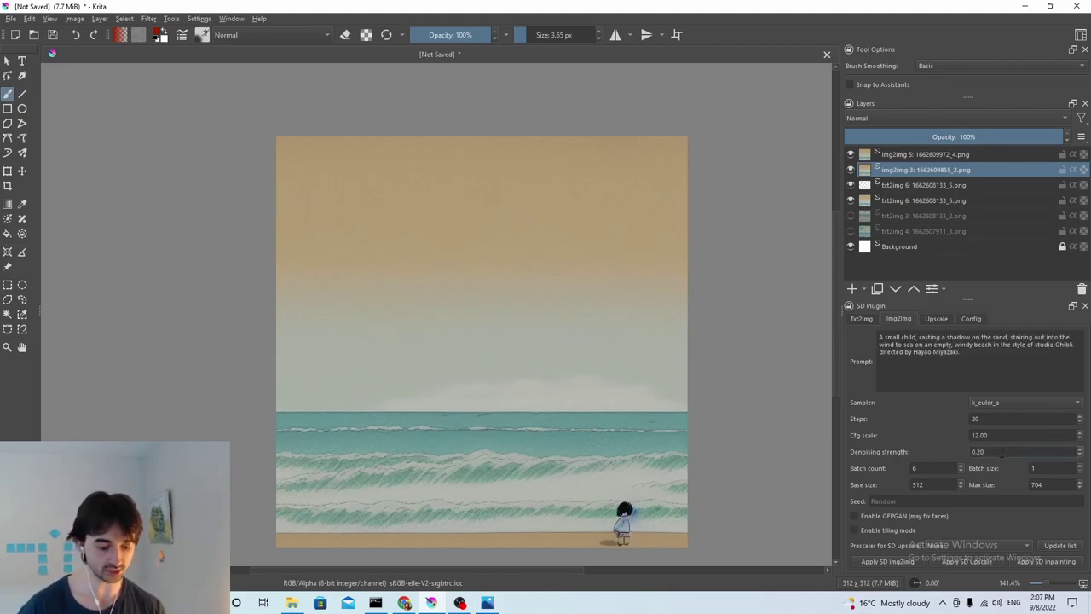
left_click(1001, 452)
key("BackSpace")
key("BackSpace")
type("35")
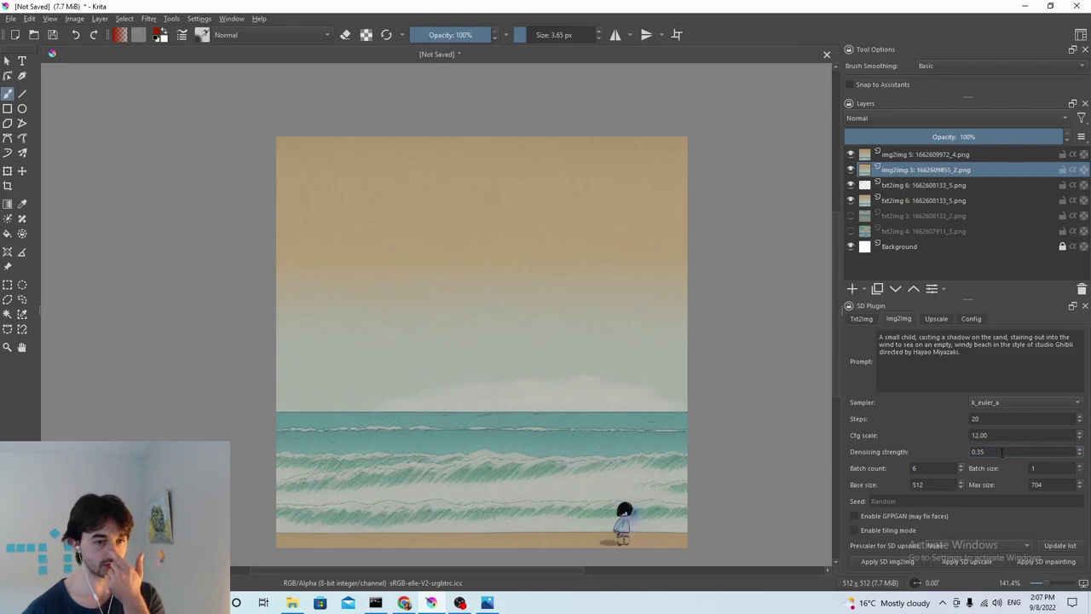
left_click(883, 561)
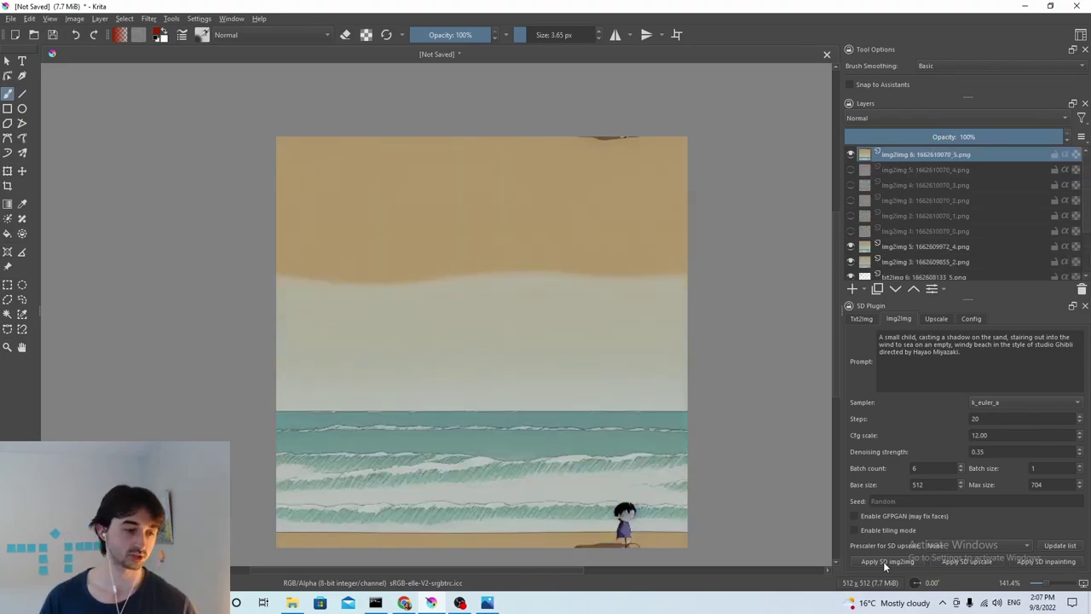
- Flip through the six new results, img2img 1 through img2img 6, comparing each
left_click(850, 156)
left_click(850, 170)
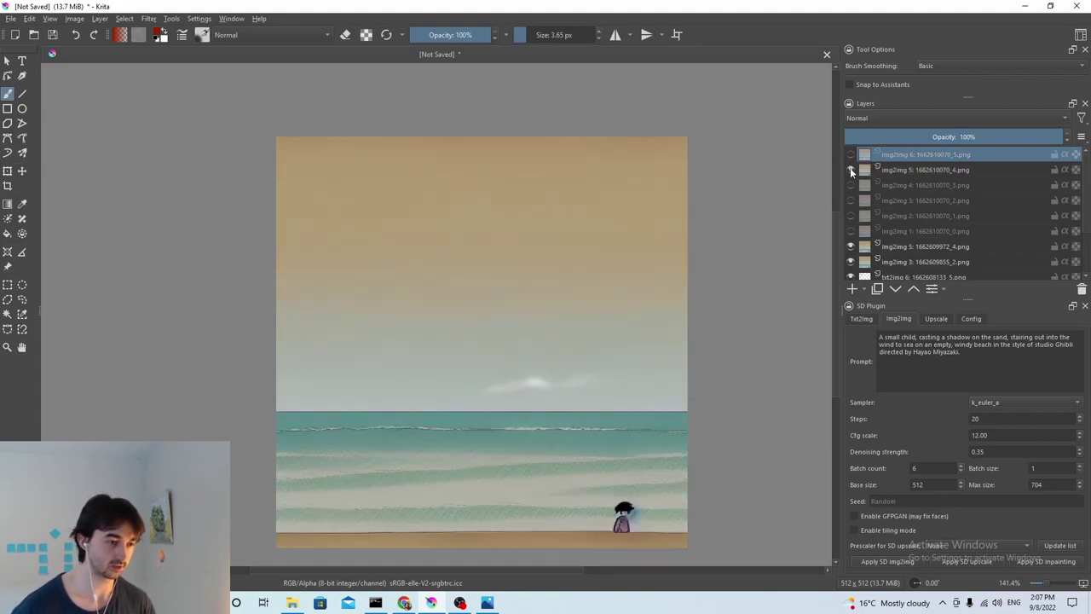
left_click(850, 170)
left_click(850, 185)
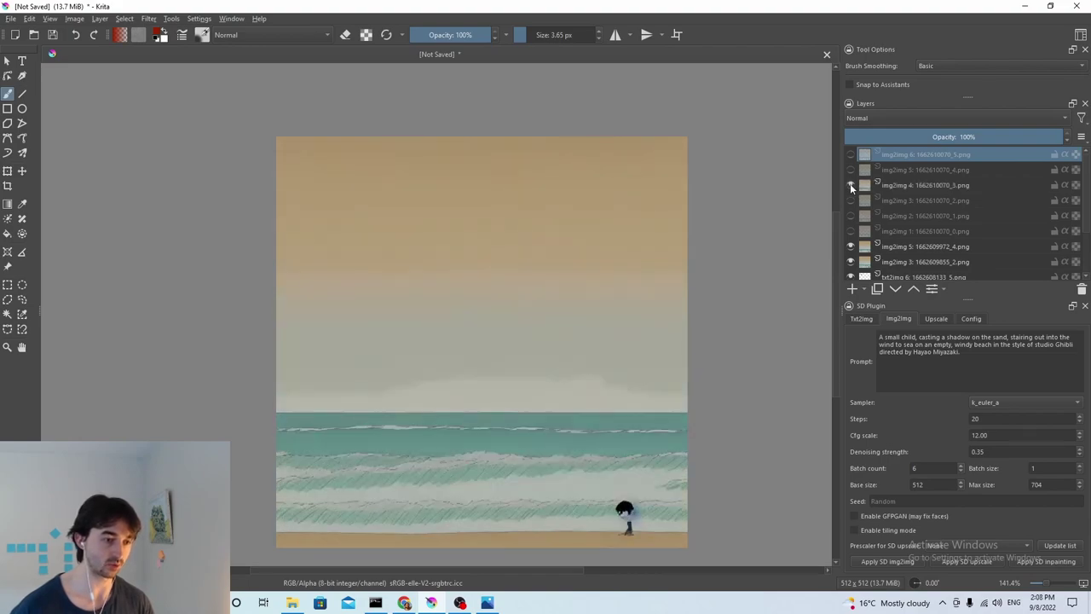
left_click(850, 185)
left_click(850, 228)
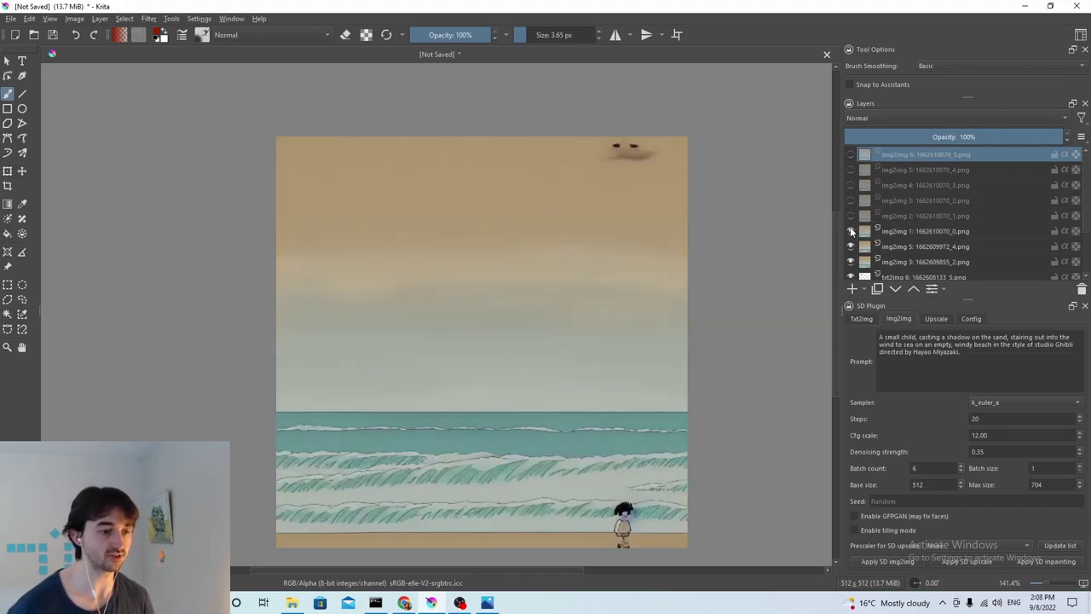
left_click(850, 228)
left_click(850, 216)
left_click(850, 201)
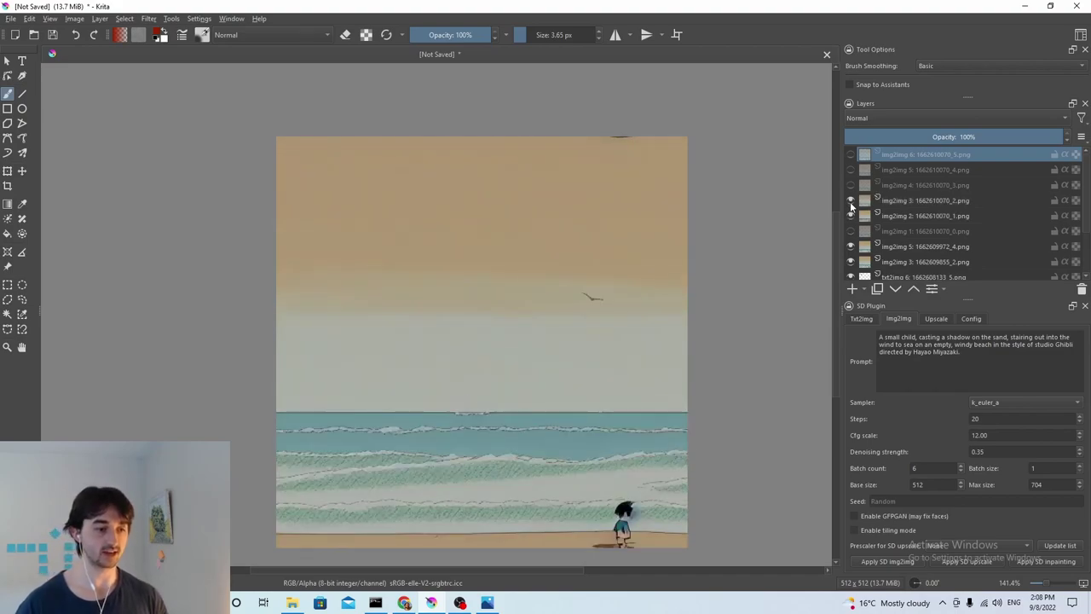
left_click(850, 185)
left_click(850, 169)
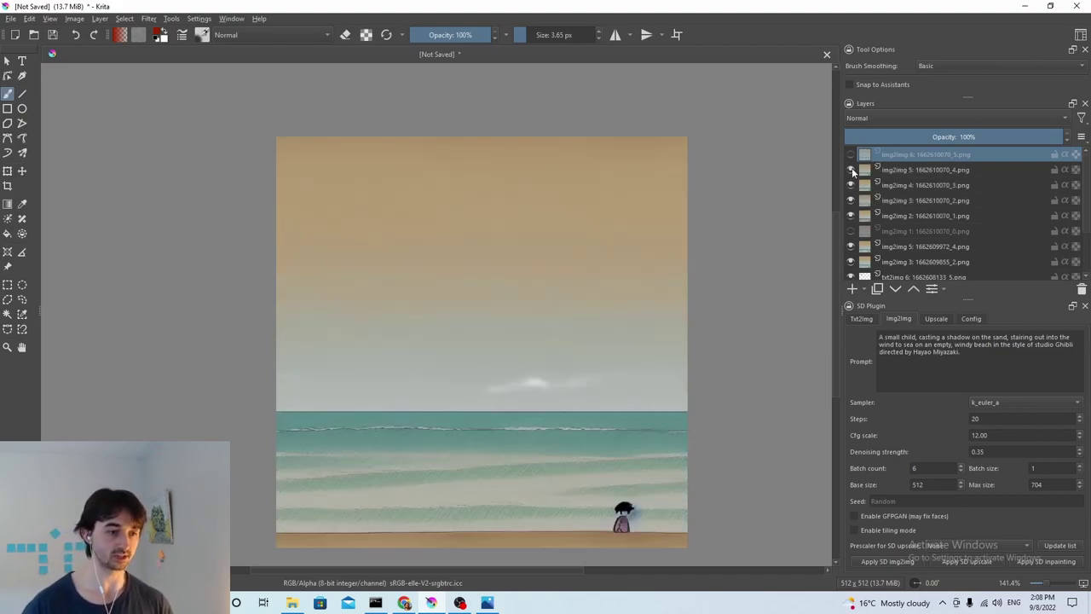
left_click(850, 156)
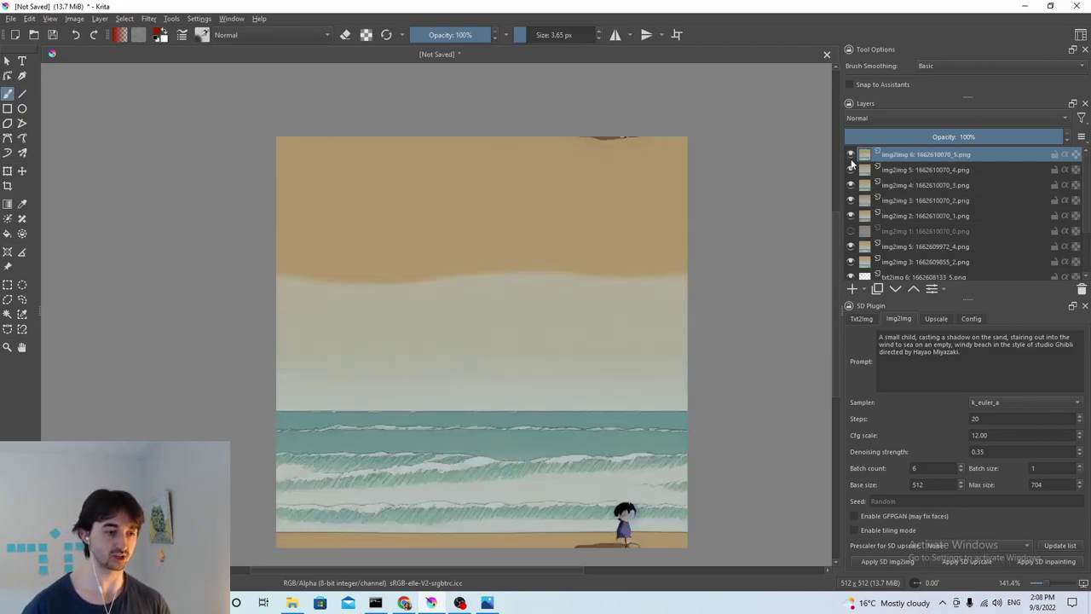
left_click(850, 231)
left_click(849, 231)
- Hide the new results, then select all six and delete them
left_click(850, 216)
left_click(850, 200)
left_click(850, 185)
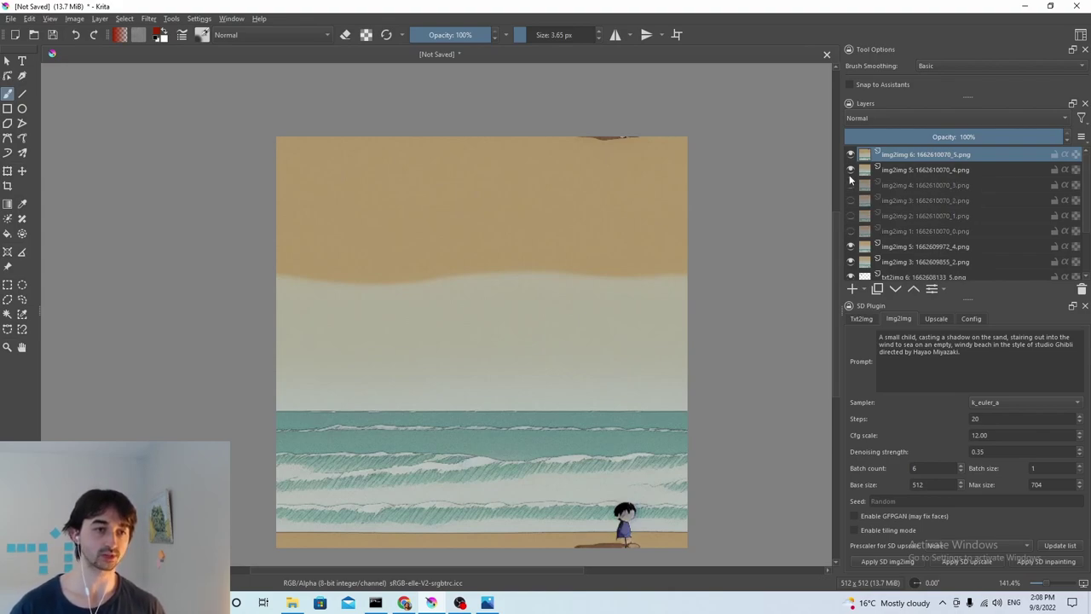
left_click(850, 170)
left_click(850, 155)
left_click(882, 229)
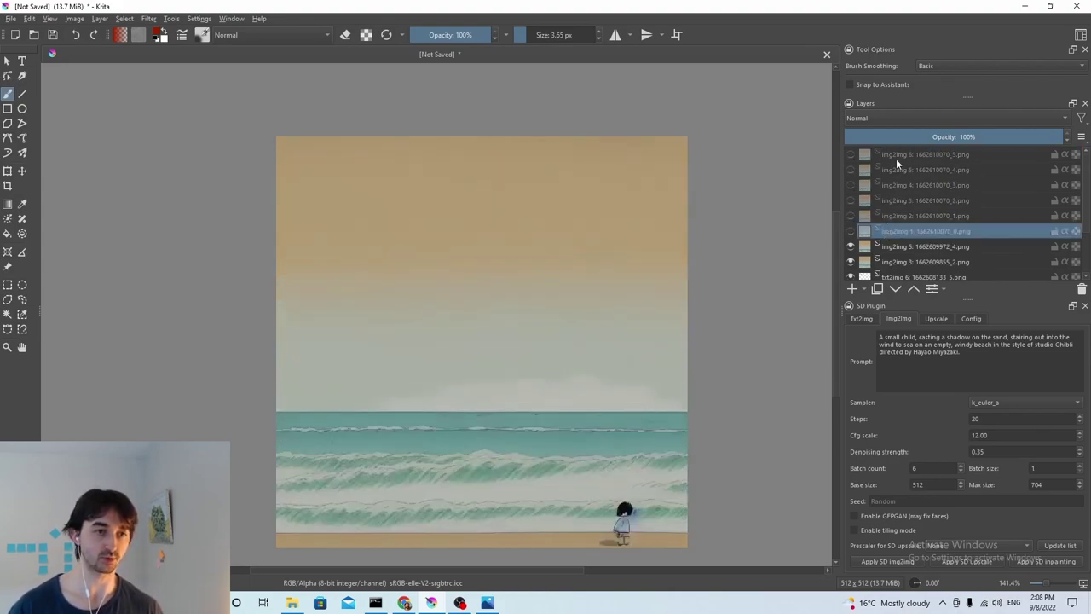
left_click(896, 154, "shift")
key("shift+Delete")
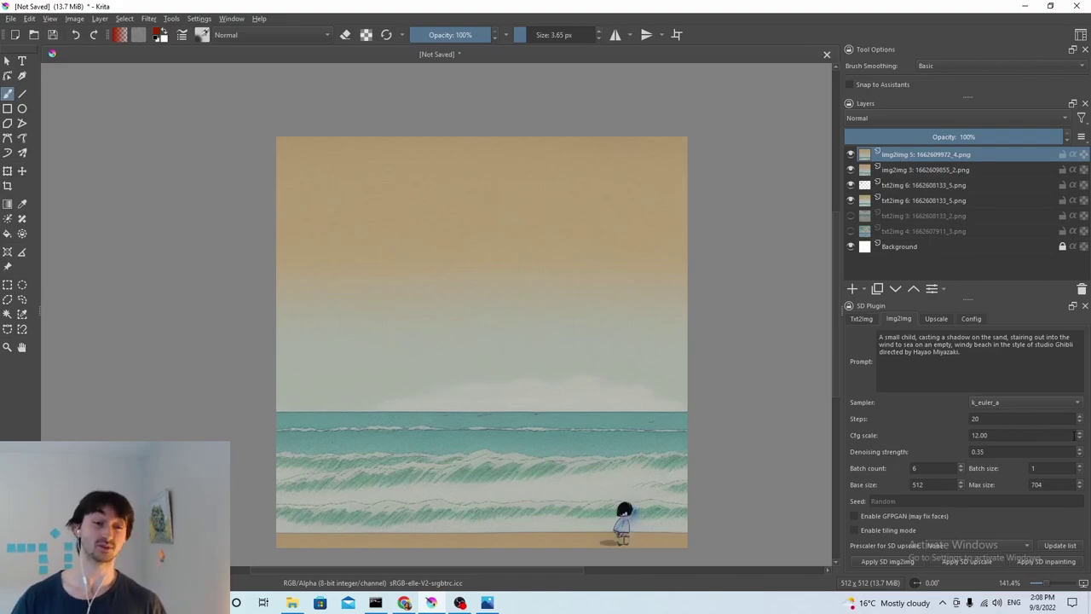
- Set Batch count to 8 and run img2img at 0.15 denoising strength
left_click(999, 455)
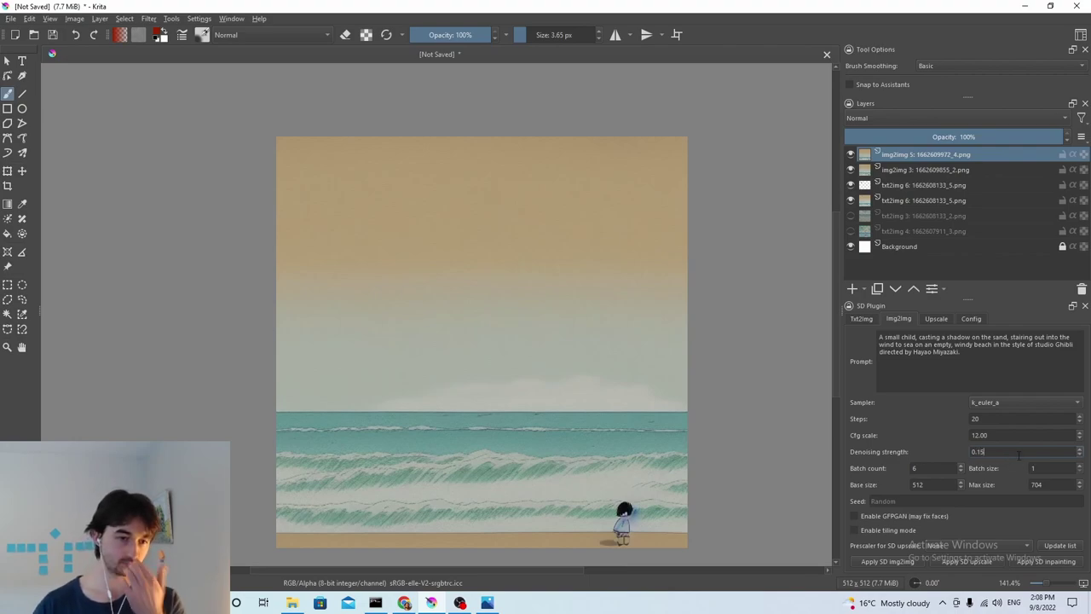
left_click(939, 471)
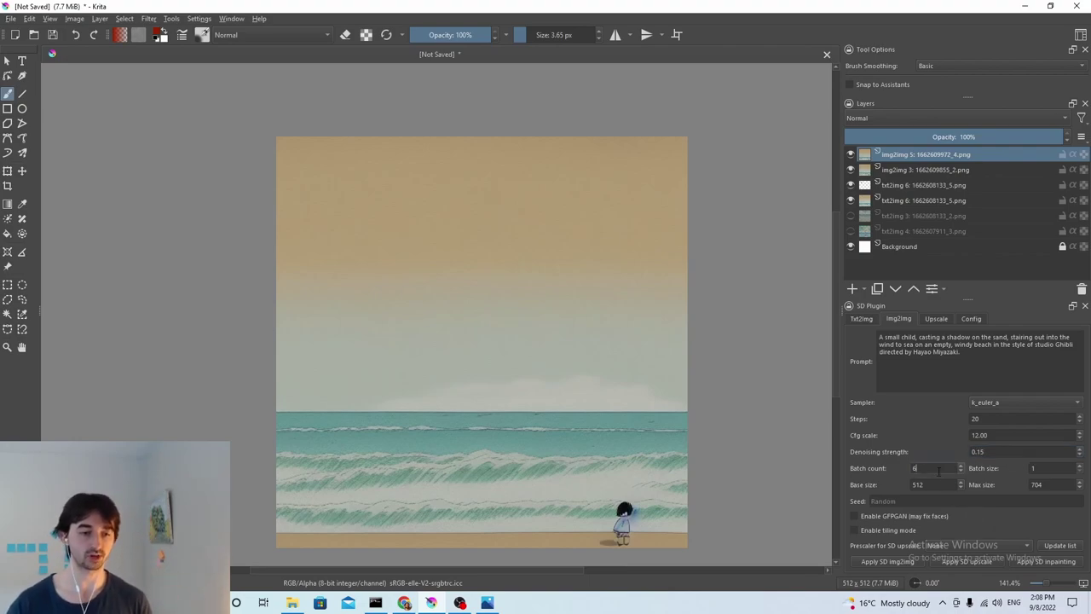
key("BackSpace")
type("8")
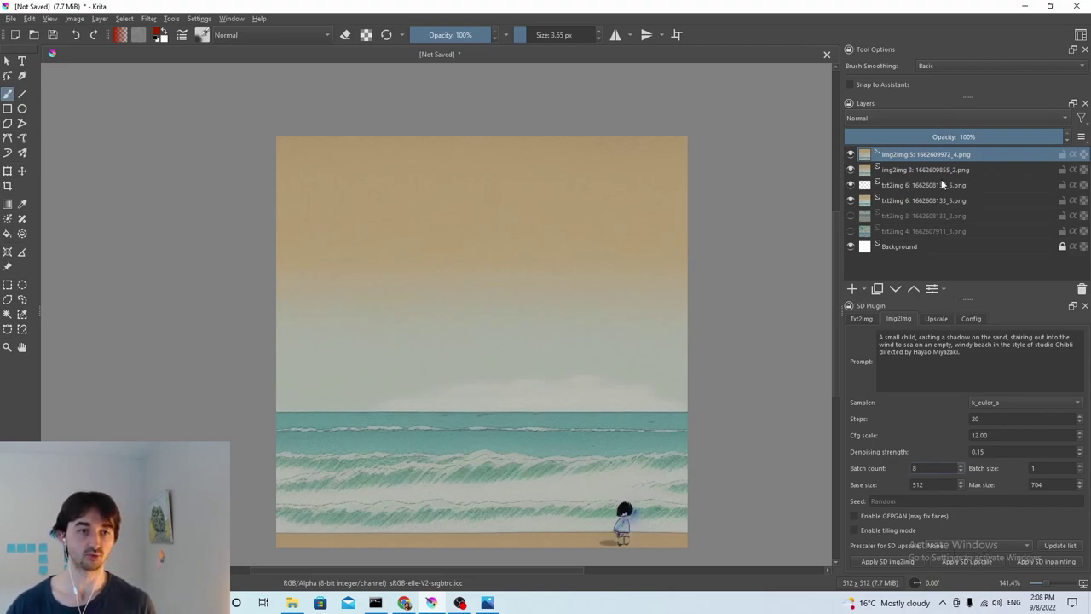
left_click(899, 561)
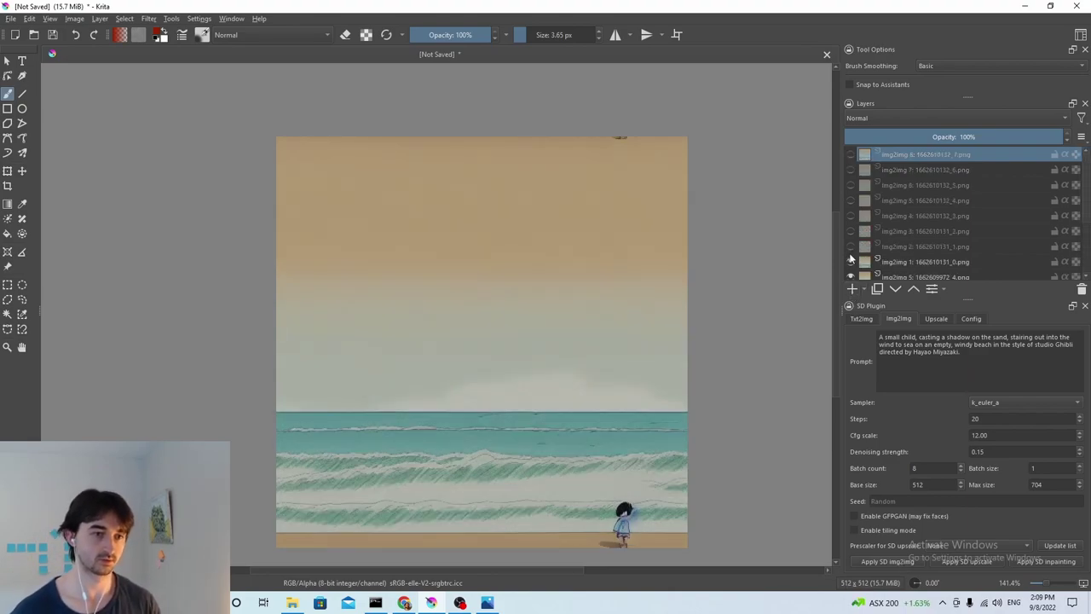
- Toggle the new variations, including img2img 8 and 6, to compare the waves
left_click(850, 246)
left_click(850, 246)
left_click(851, 262)
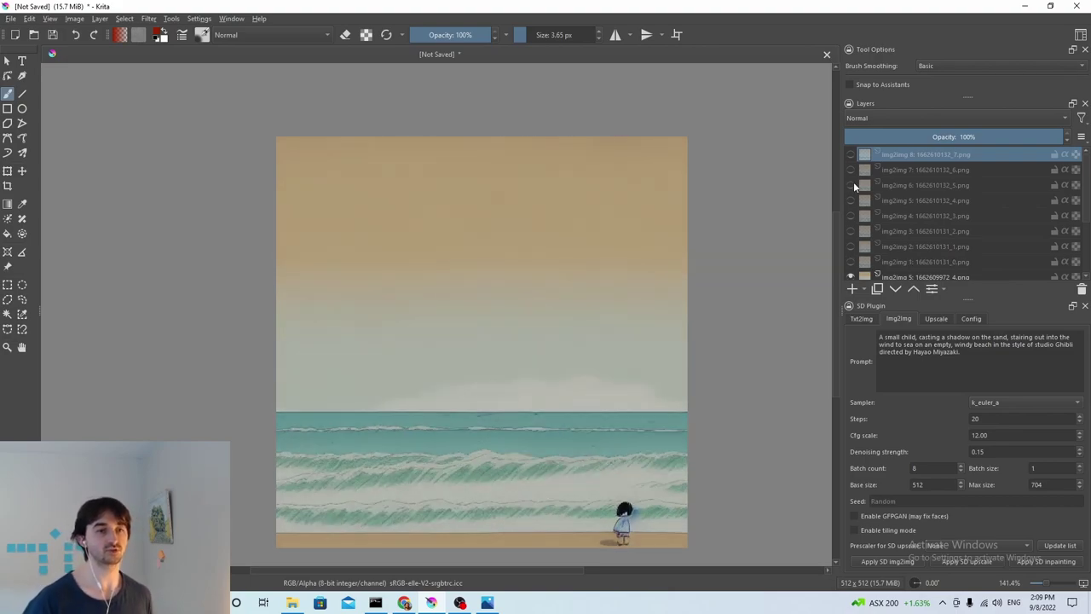
left_click(895, 261)
left_click(903, 159, "shift")
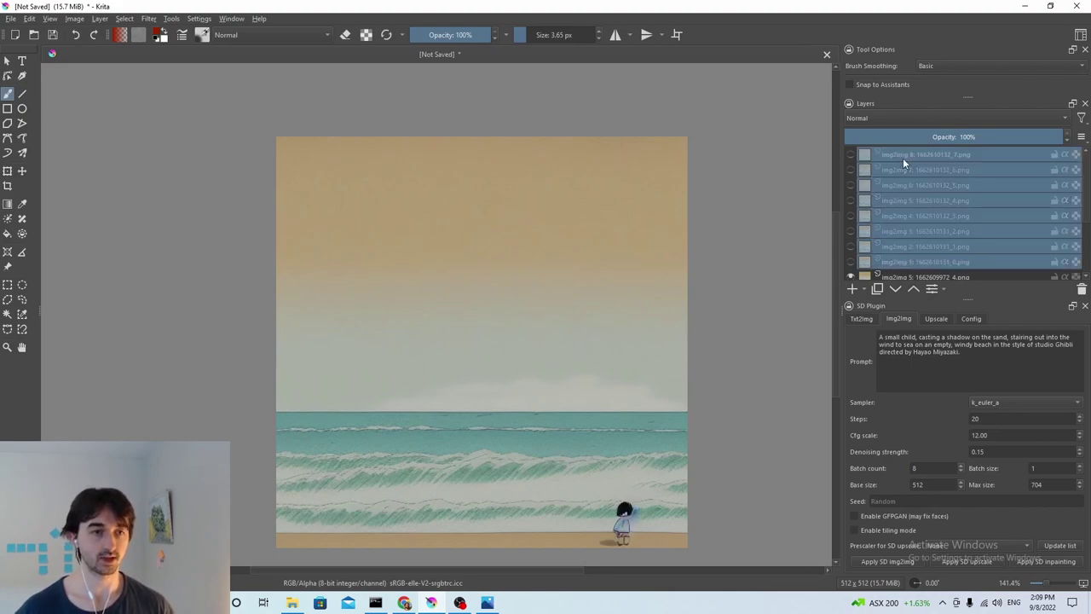
left_click(890, 159)
left_click(850, 154)
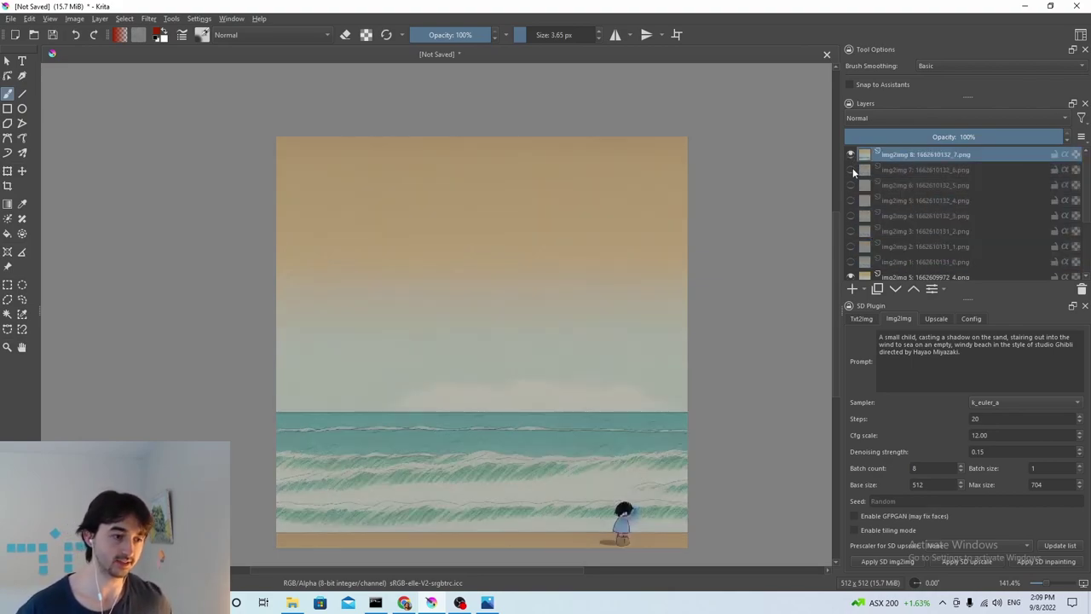
left_click(849, 154)
left_click(853, 165)
left_click(853, 164)
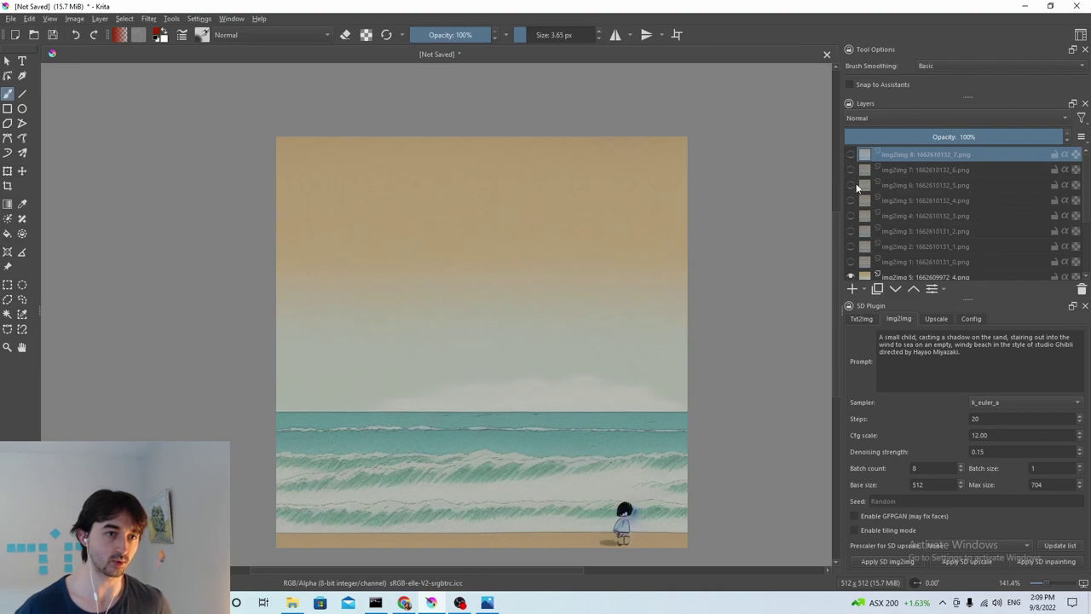
left_click(853, 184)
left_click(853, 184)
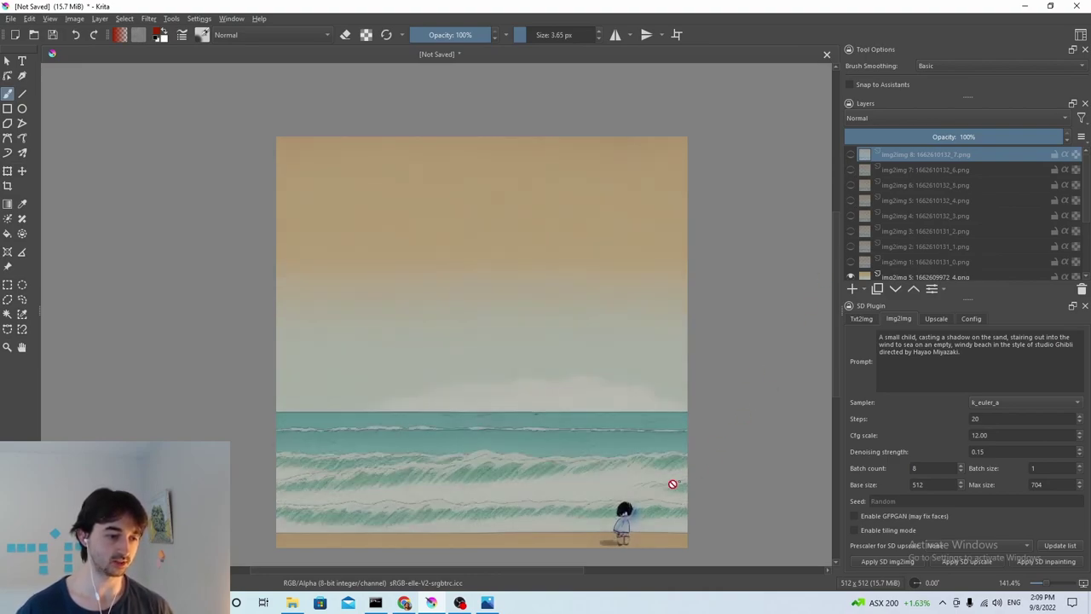
- Select img2img 1 through 8 and delete all eight variations
left_click(887, 262)
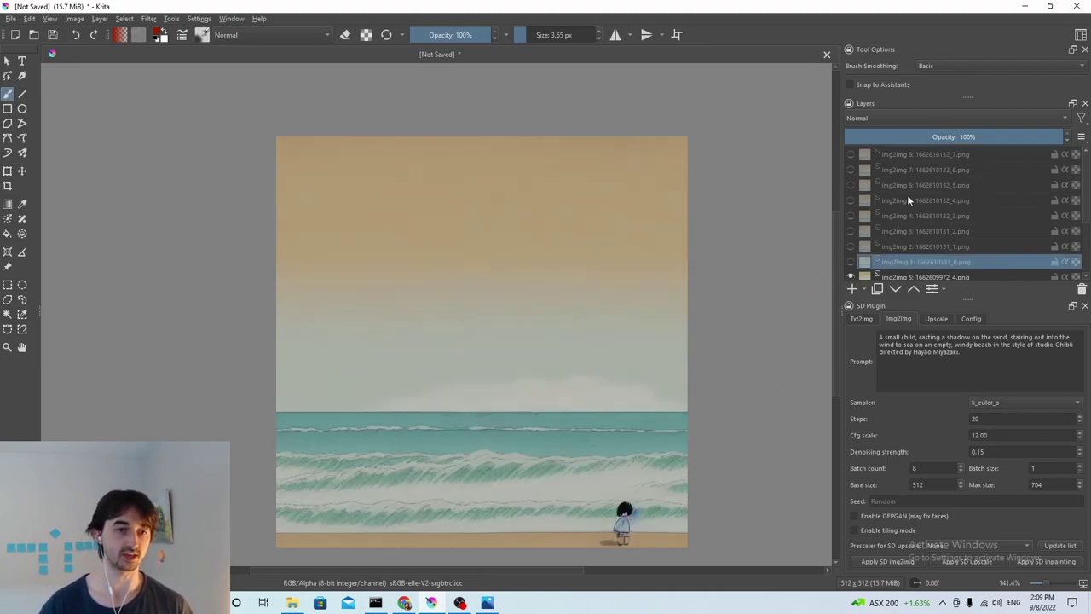
left_click(908, 155, "shift")
key("shift+Delete")
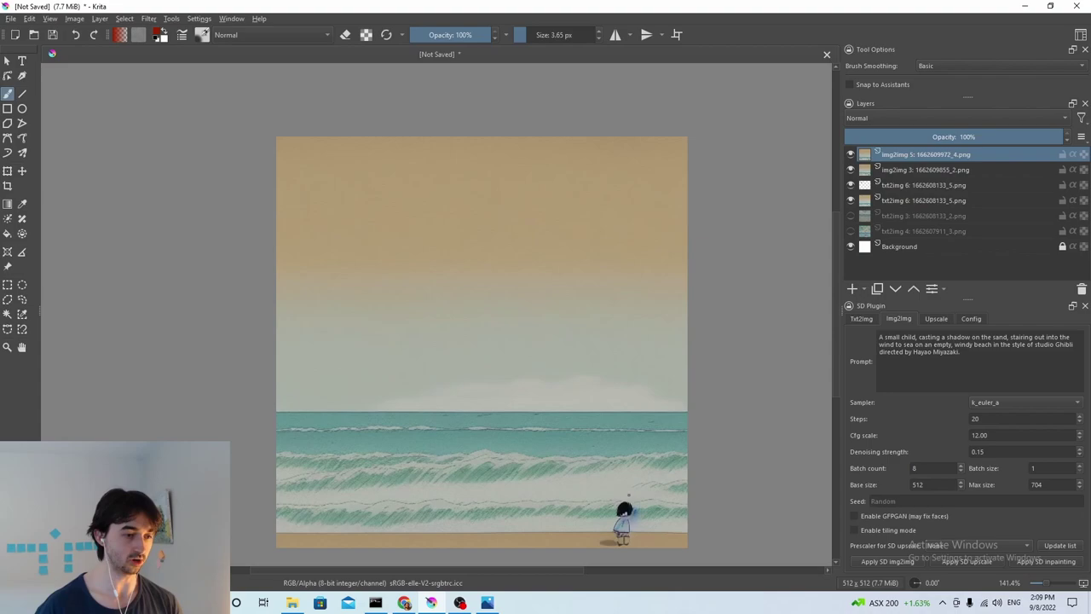
- Change Denoising strength to 0.20 and run another eight-image img2img batch
scroll(628, 494, "up", 3)
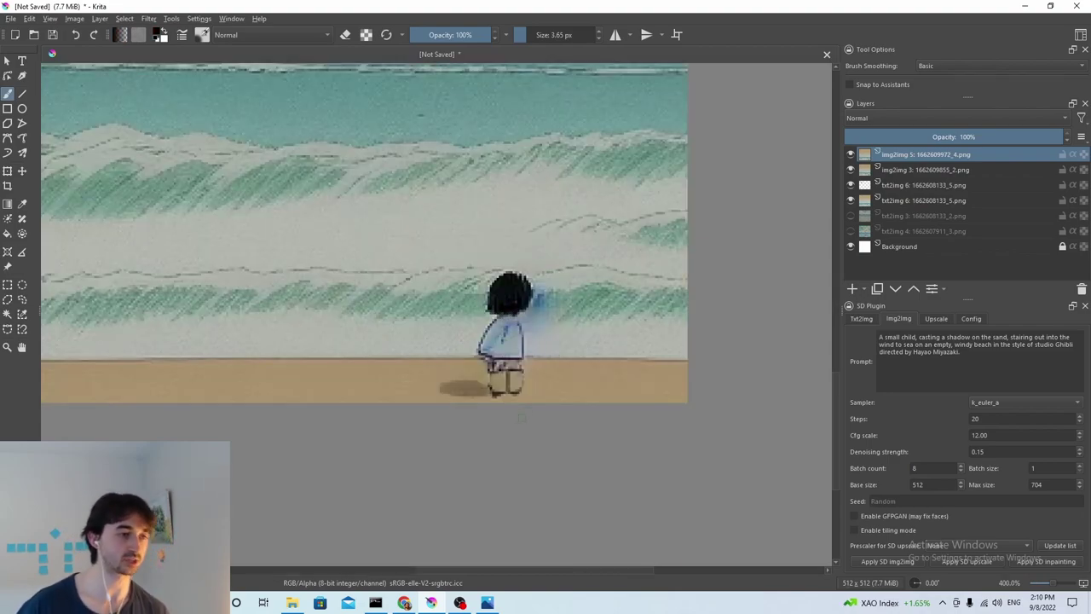
scroll(720, 396, "down", 3)
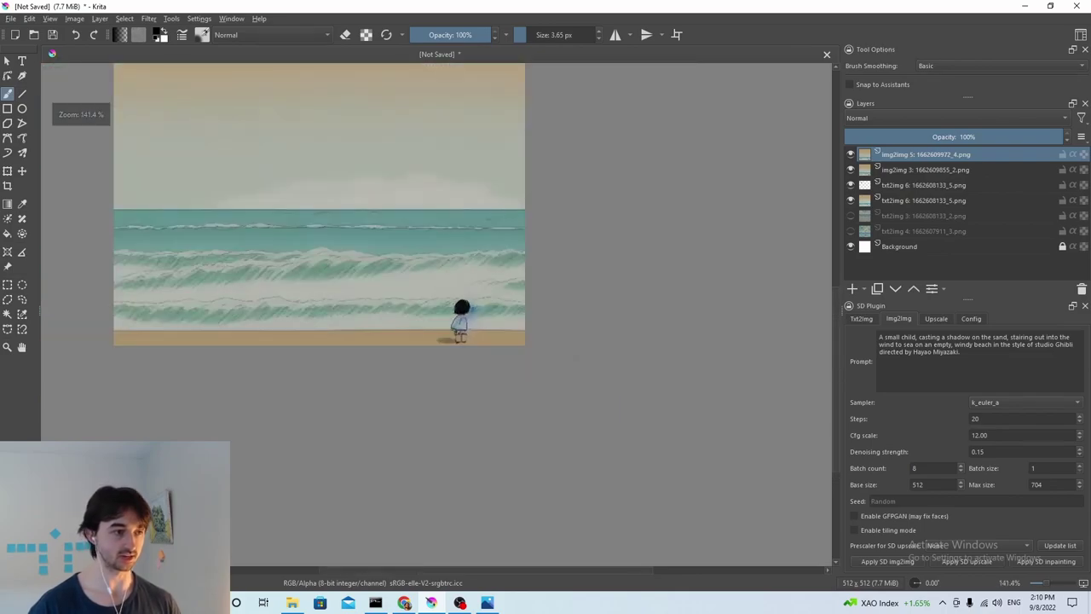
left_click(989, 452)
key("BackSpace")
key("BackSpace")
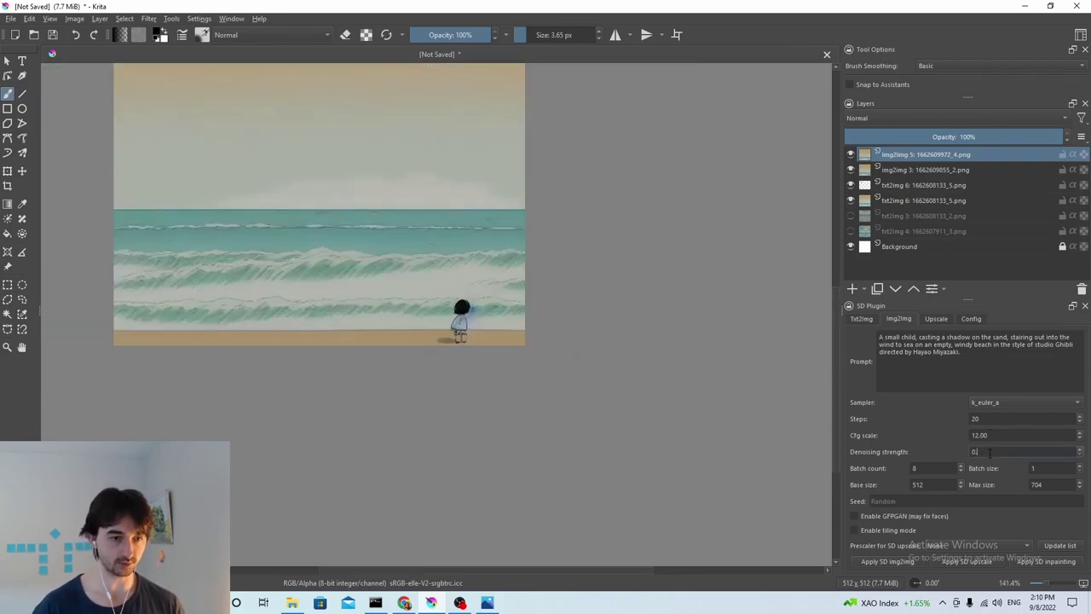
type("20")
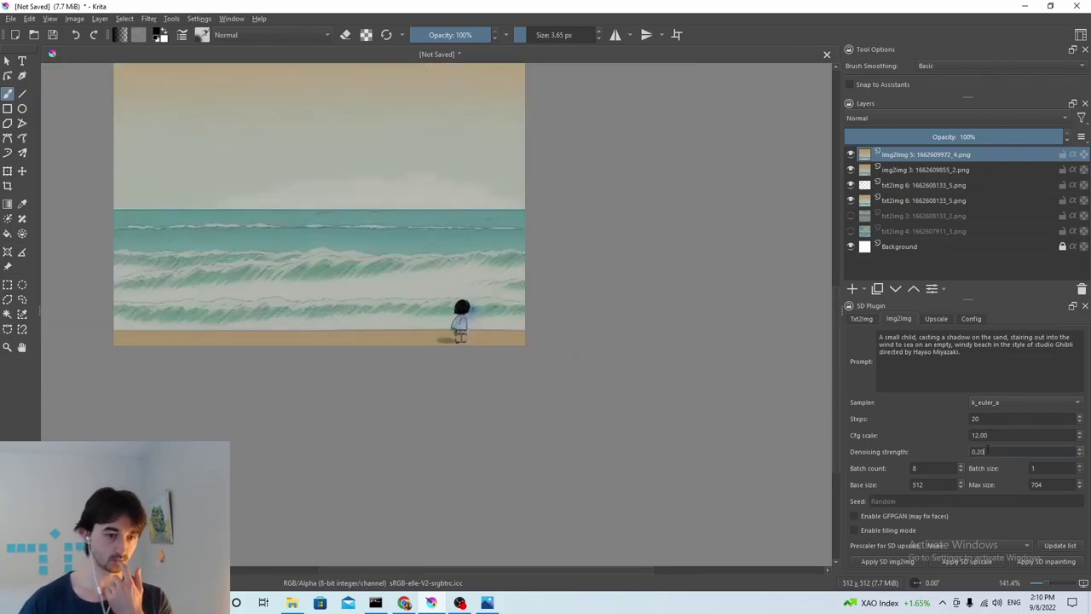
left_click(889, 561)
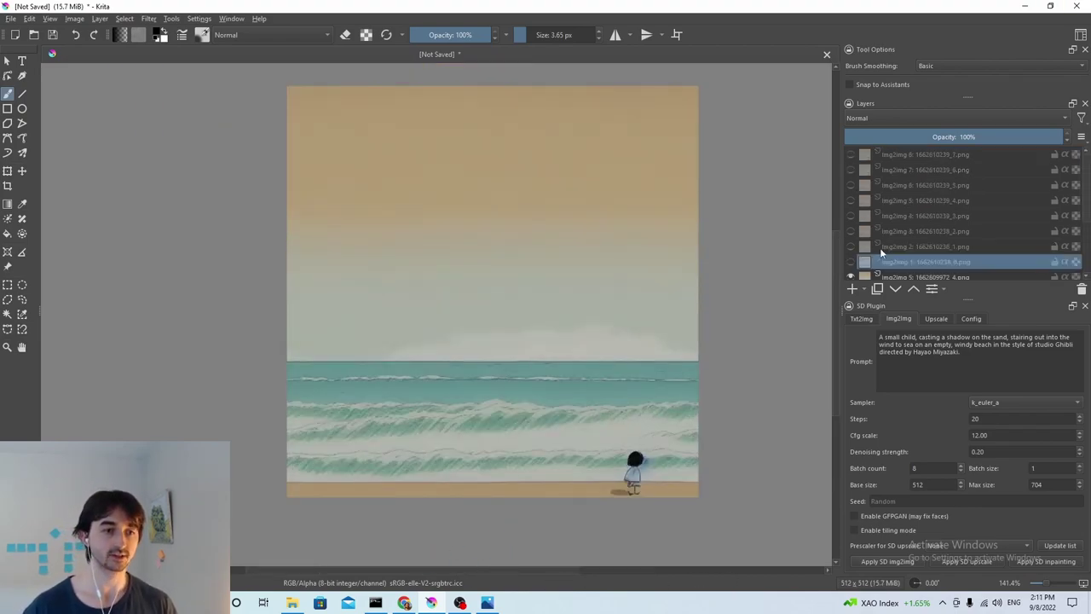
- Delete the eight 0.20-strength variations and hide the older generated layers below img2img 5
left_click(849, 225)
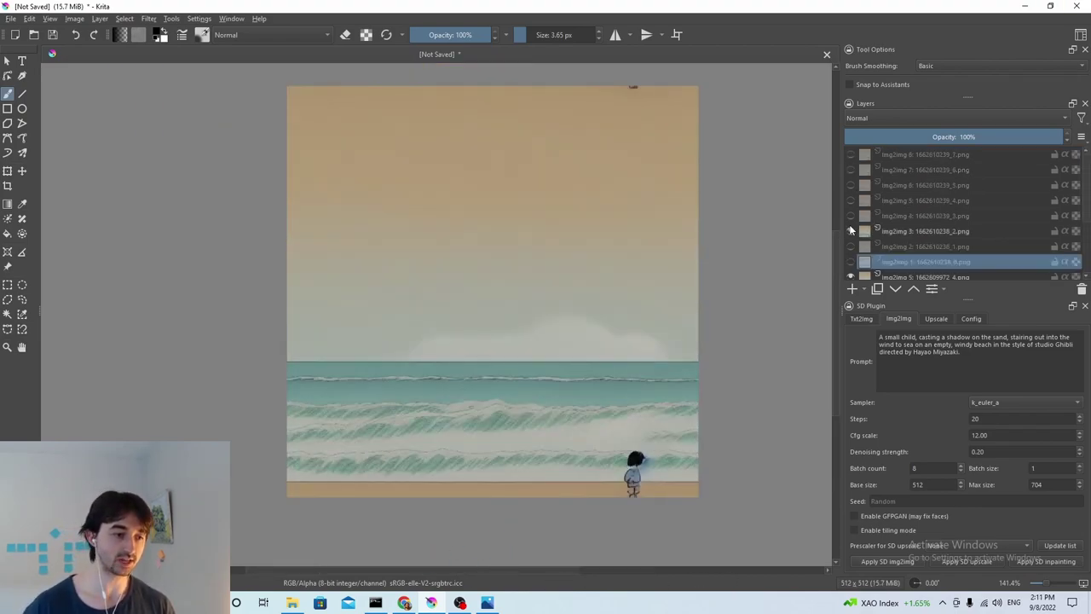
left_click(849, 224)
left_click(899, 156, "shift")
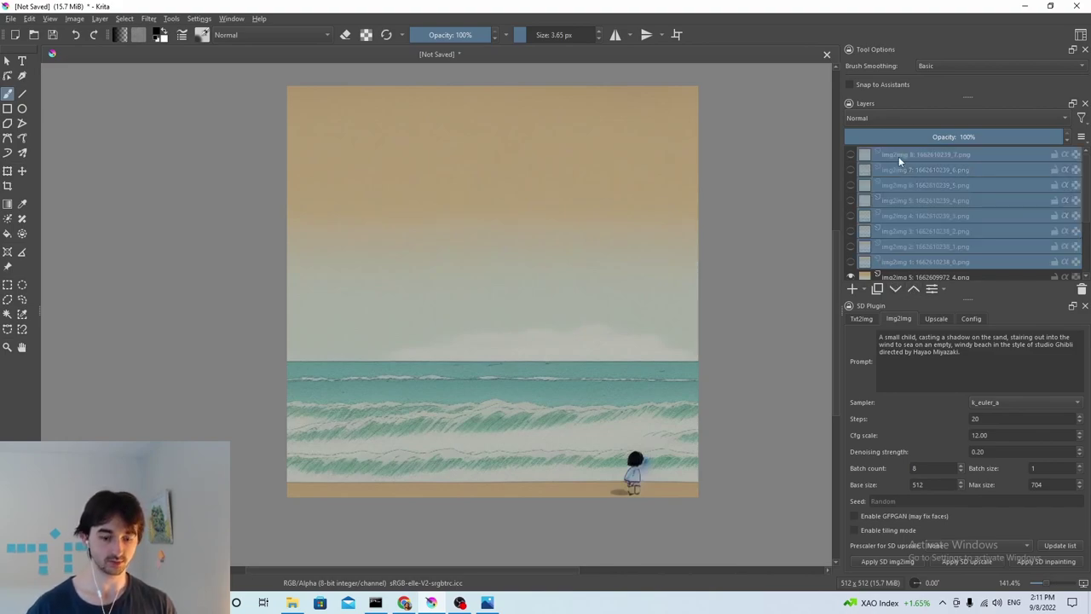
key("shift+Delete")
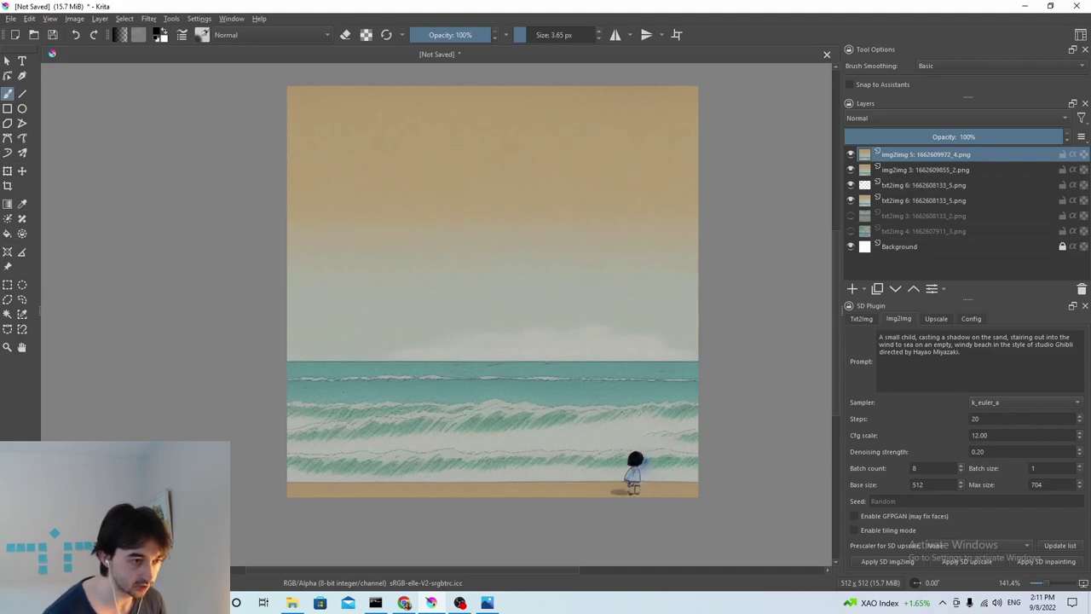
left_click_drag(850, 170, 850, 200)
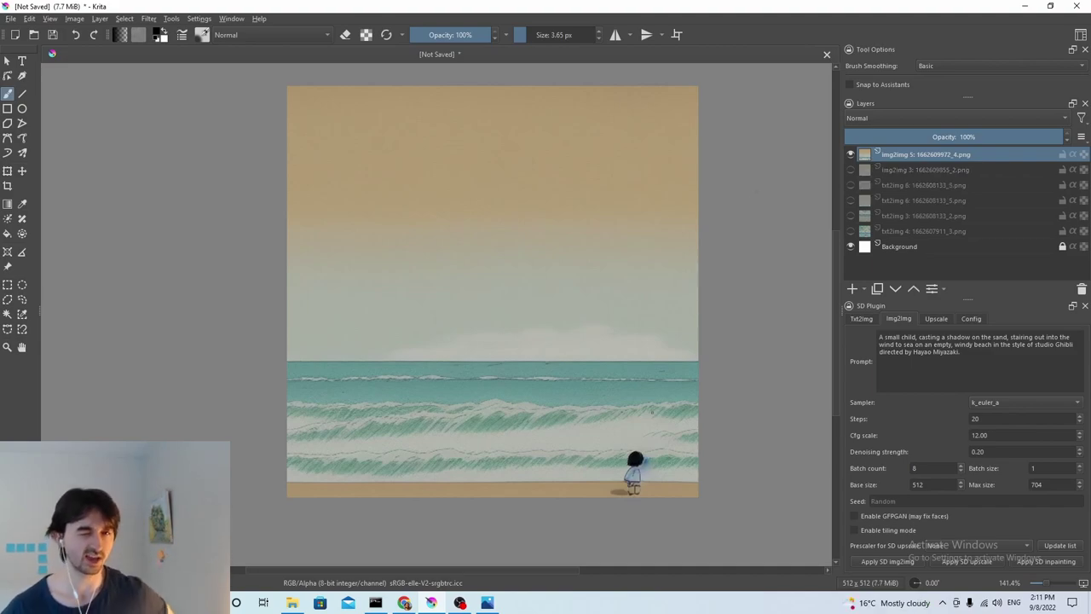
- Hide all layers, then reveal Background, txt2img 4, 3, 6, img2img 3 and 5 in turn
left_click(851, 154, "shift")
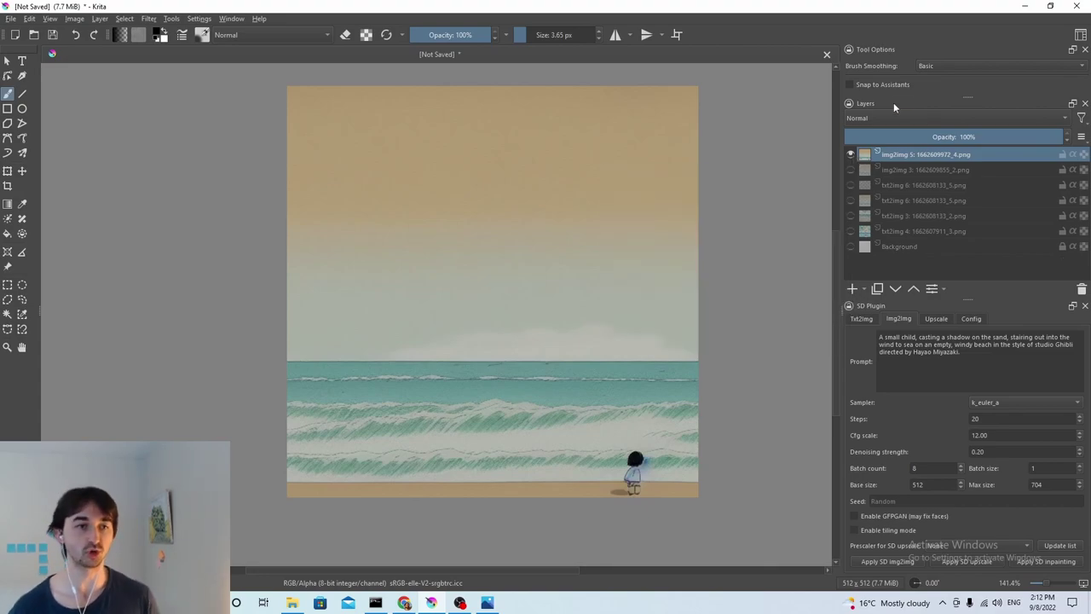
left_click(851, 154)
left_click(851, 246)
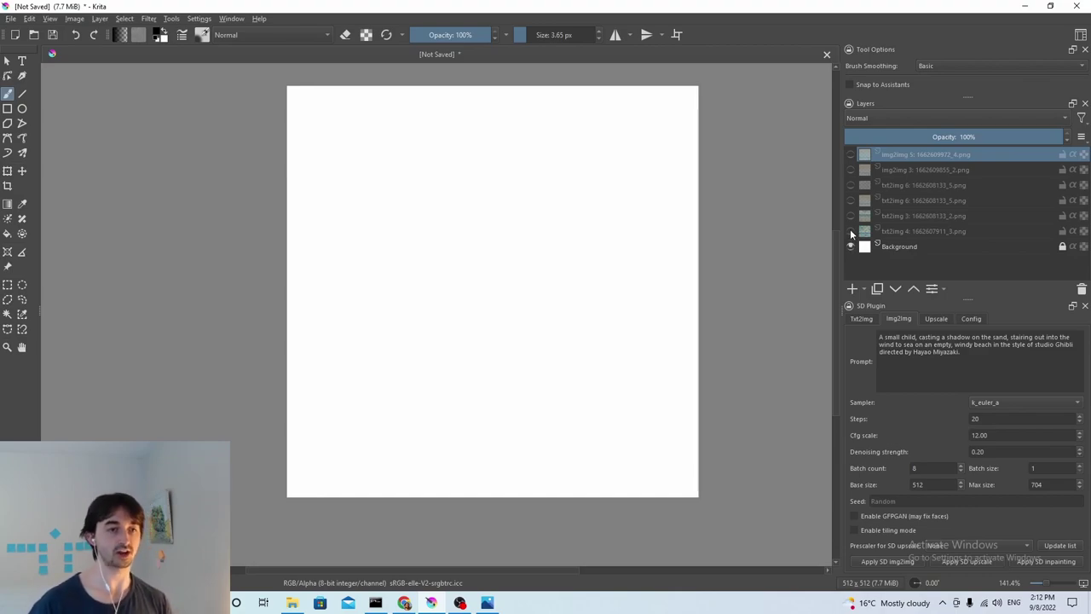
left_click(851, 231)
left_click(851, 216)
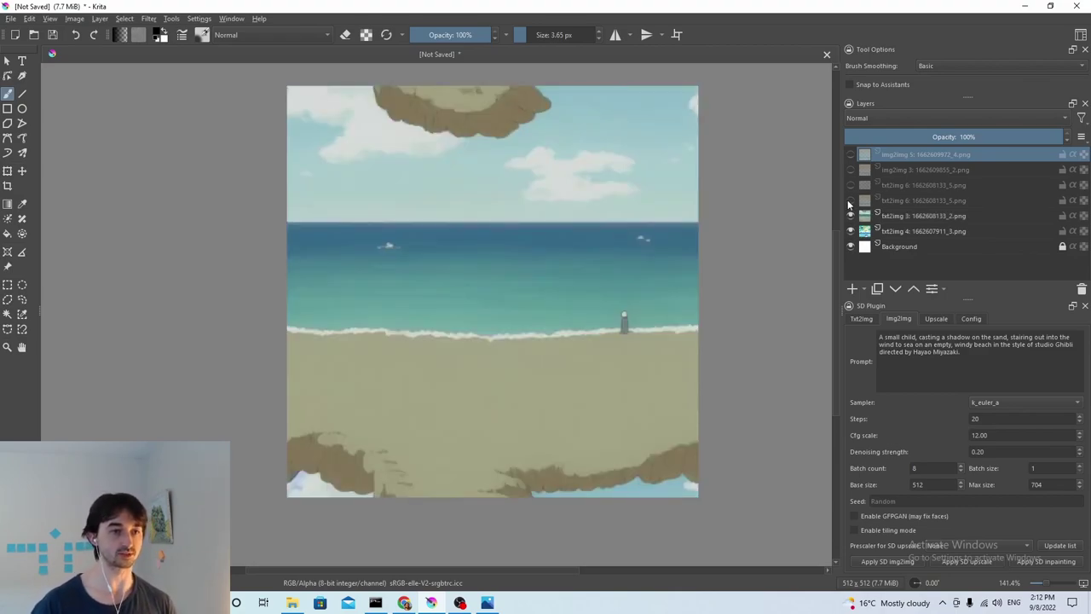
left_click(851, 200)
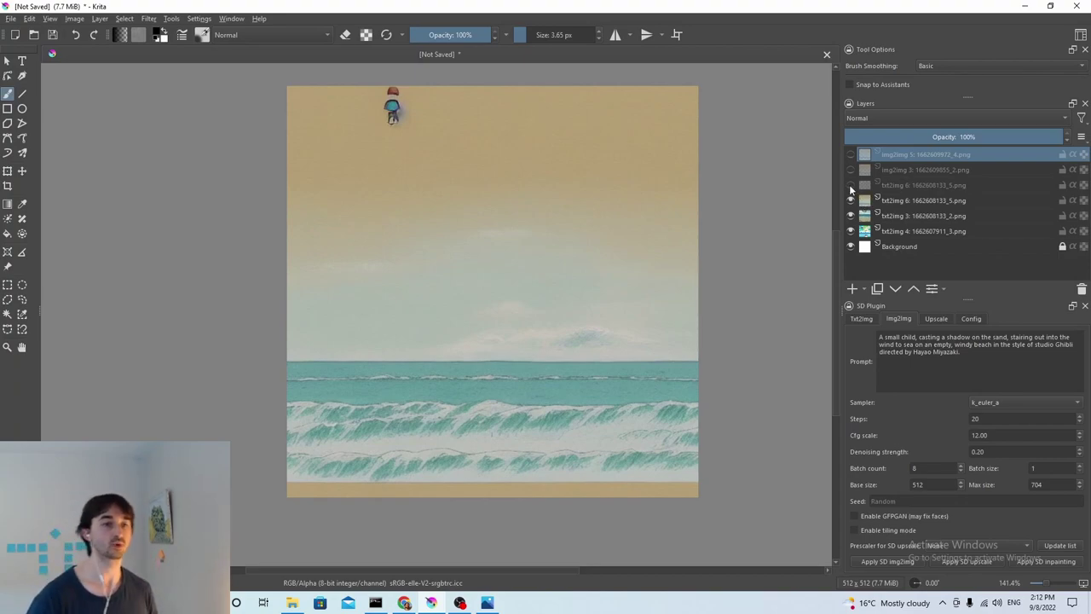
left_click(851, 185)
mouse_move(851, 197)
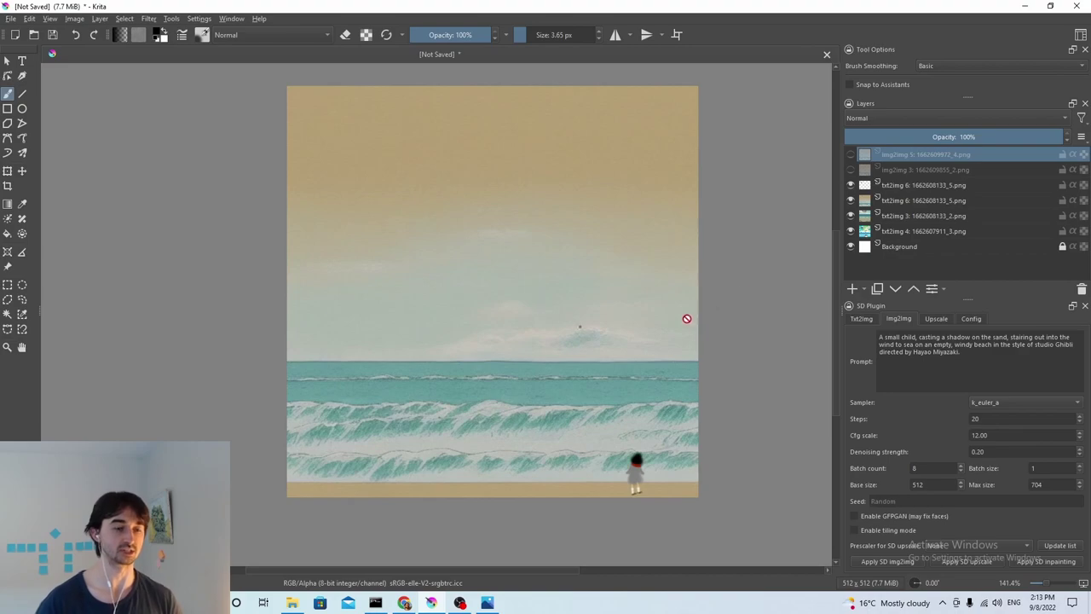
left_click(851, 169)
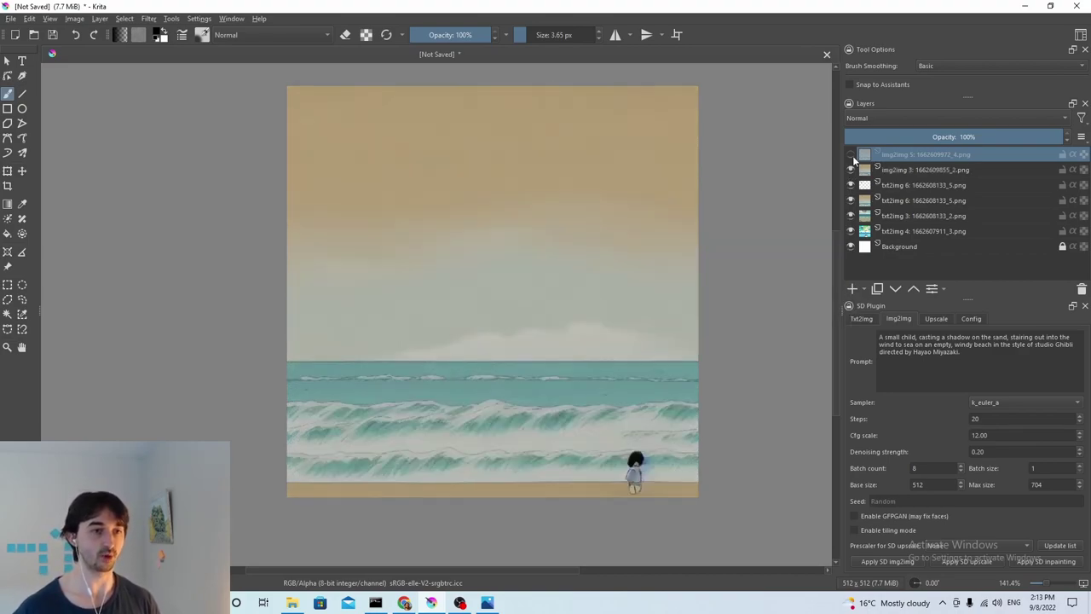
left_click(852, 155)
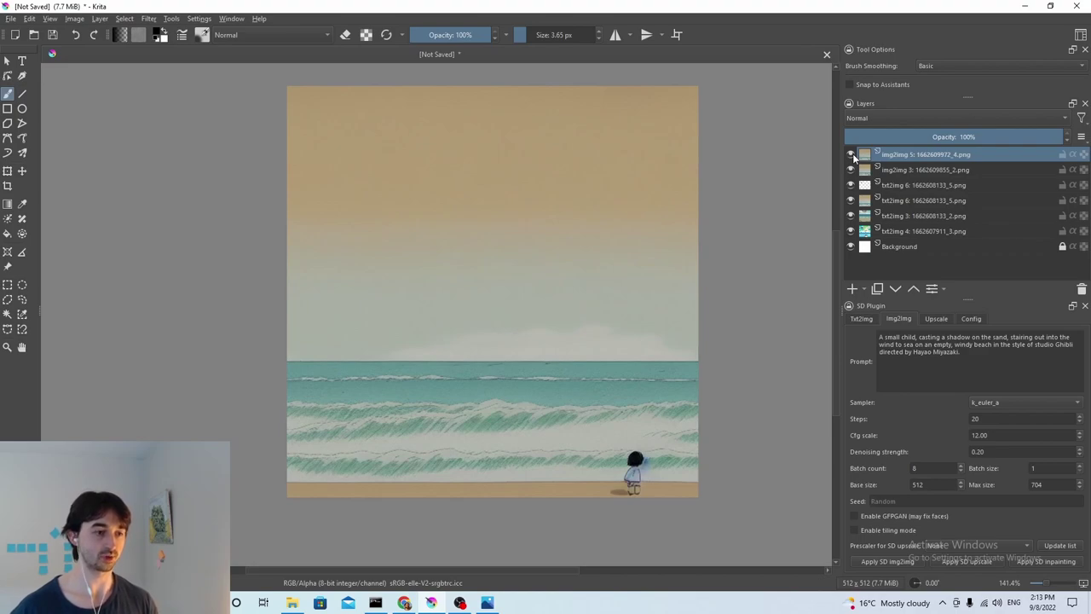